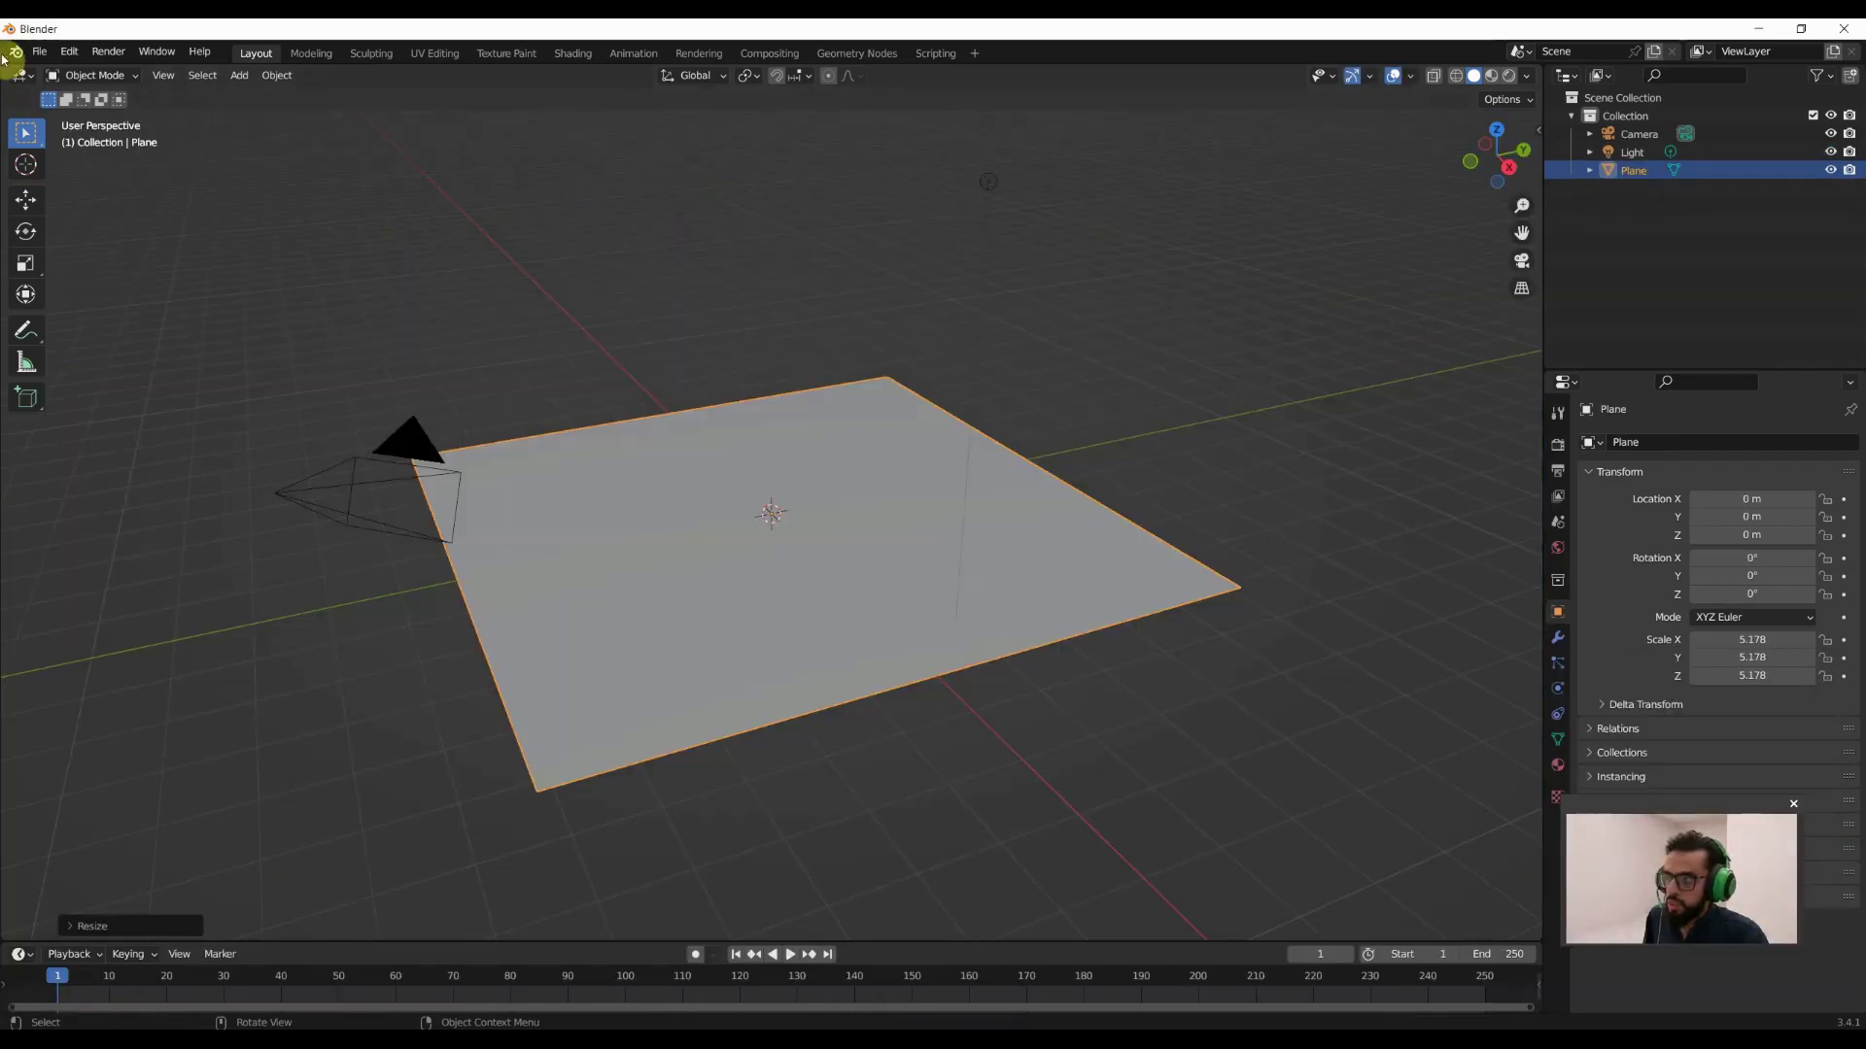
# Import the animated Mixamo character FBX, play its animation, and enlarge the timeline.
pyautogui.click(39, 52)
pyautogui.moveTo(73, 297)
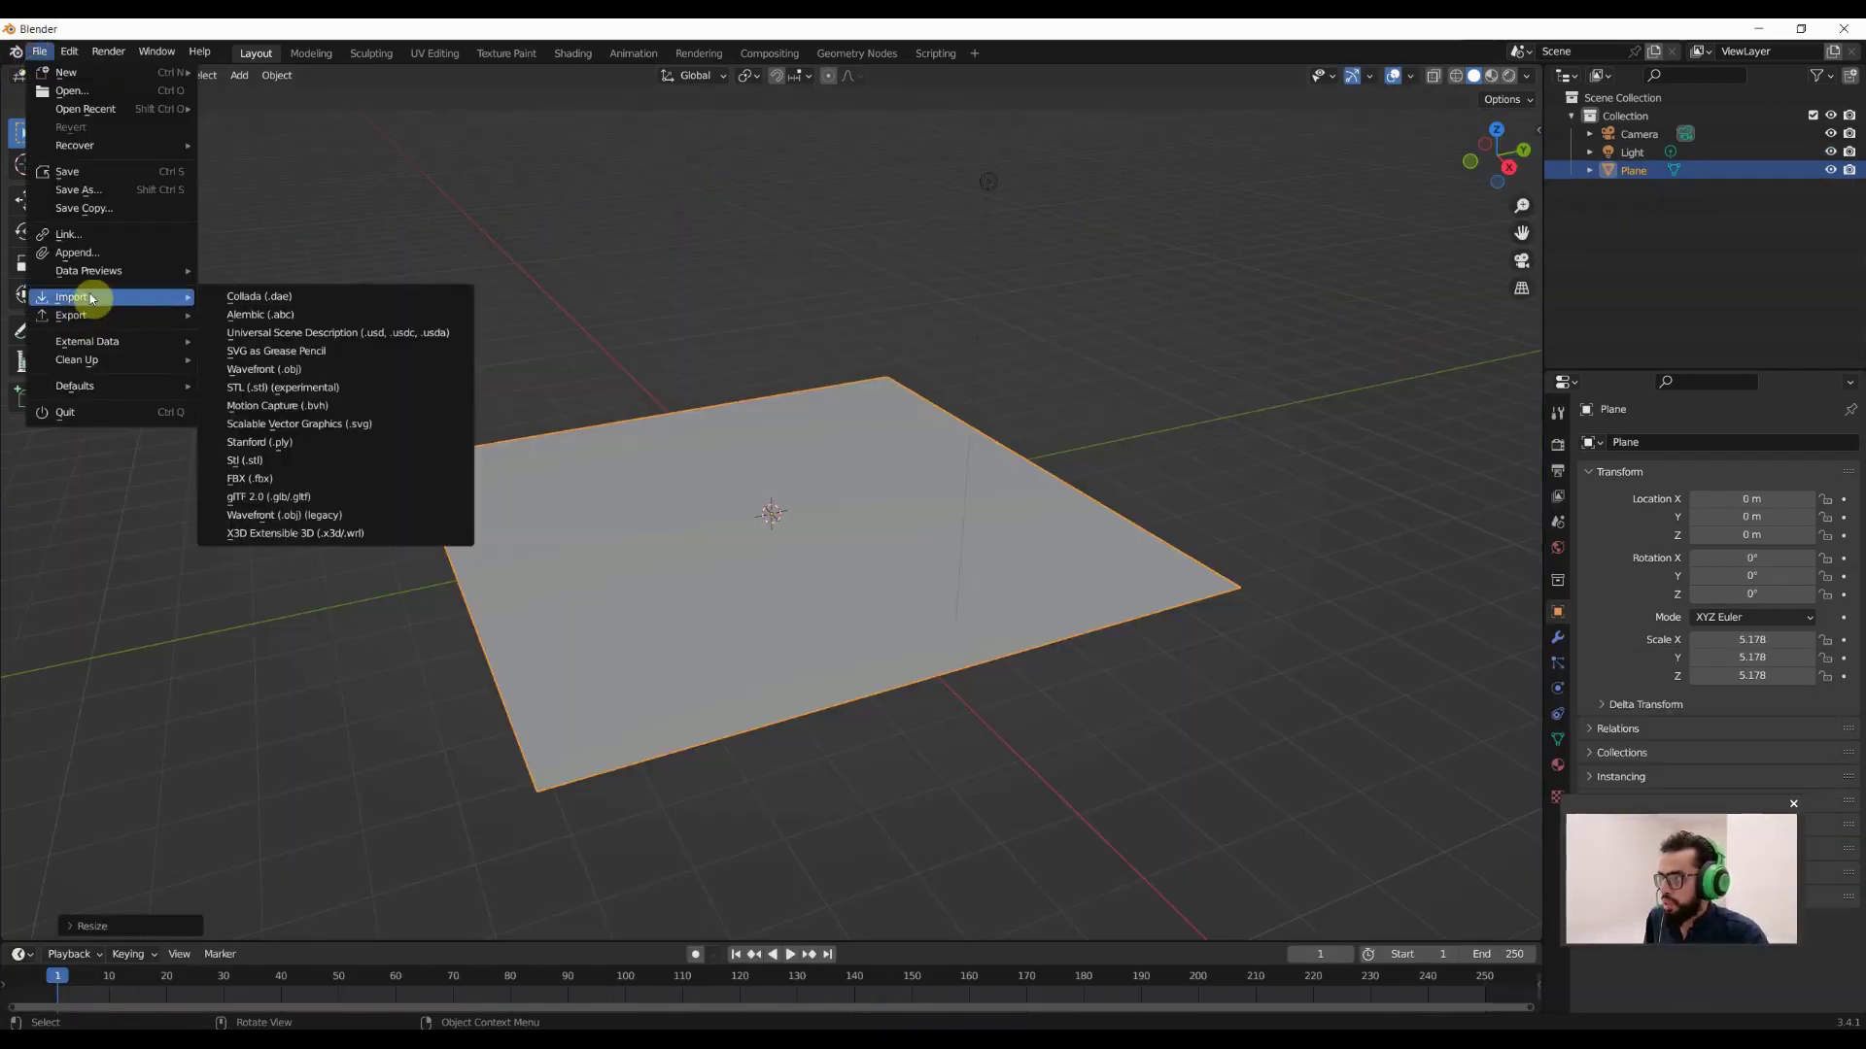
pyautogui.click(260, 484)
pyautogui.press('space')
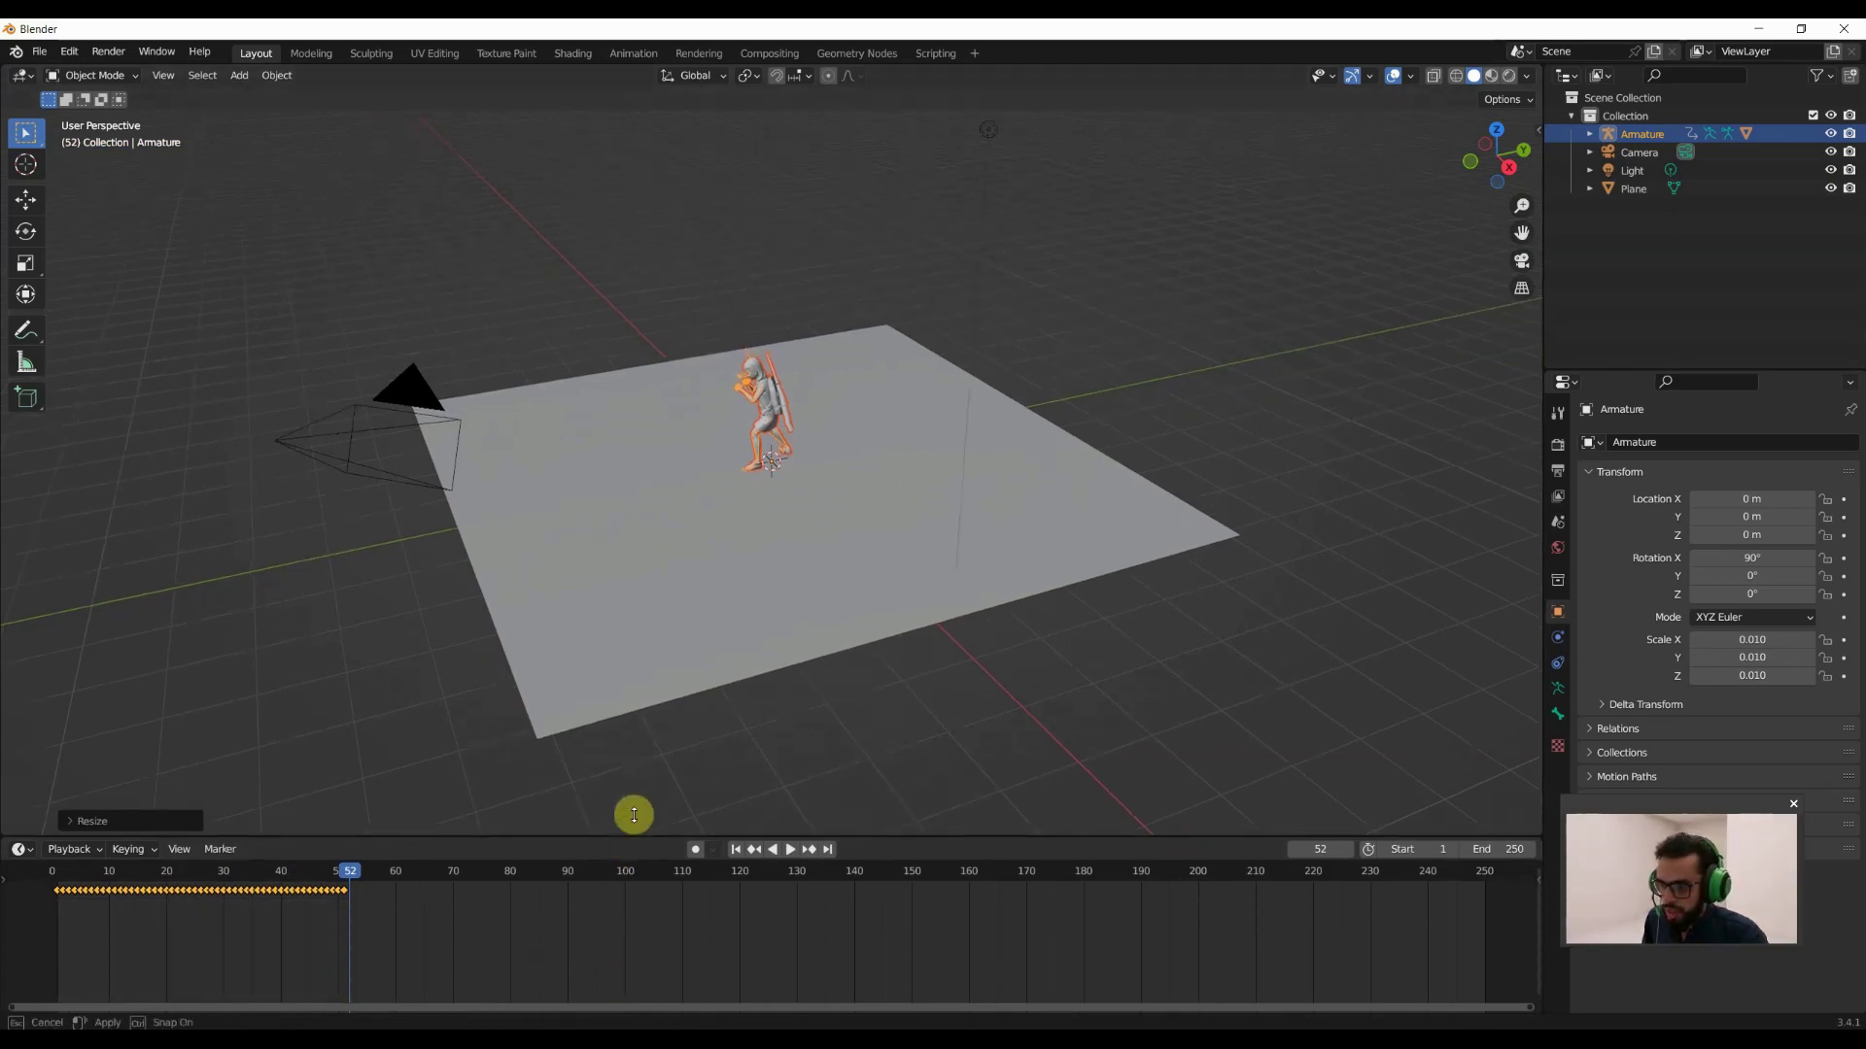
pyautogui.moveTo(613, 942); pyautogui.dragTo(630, 789)
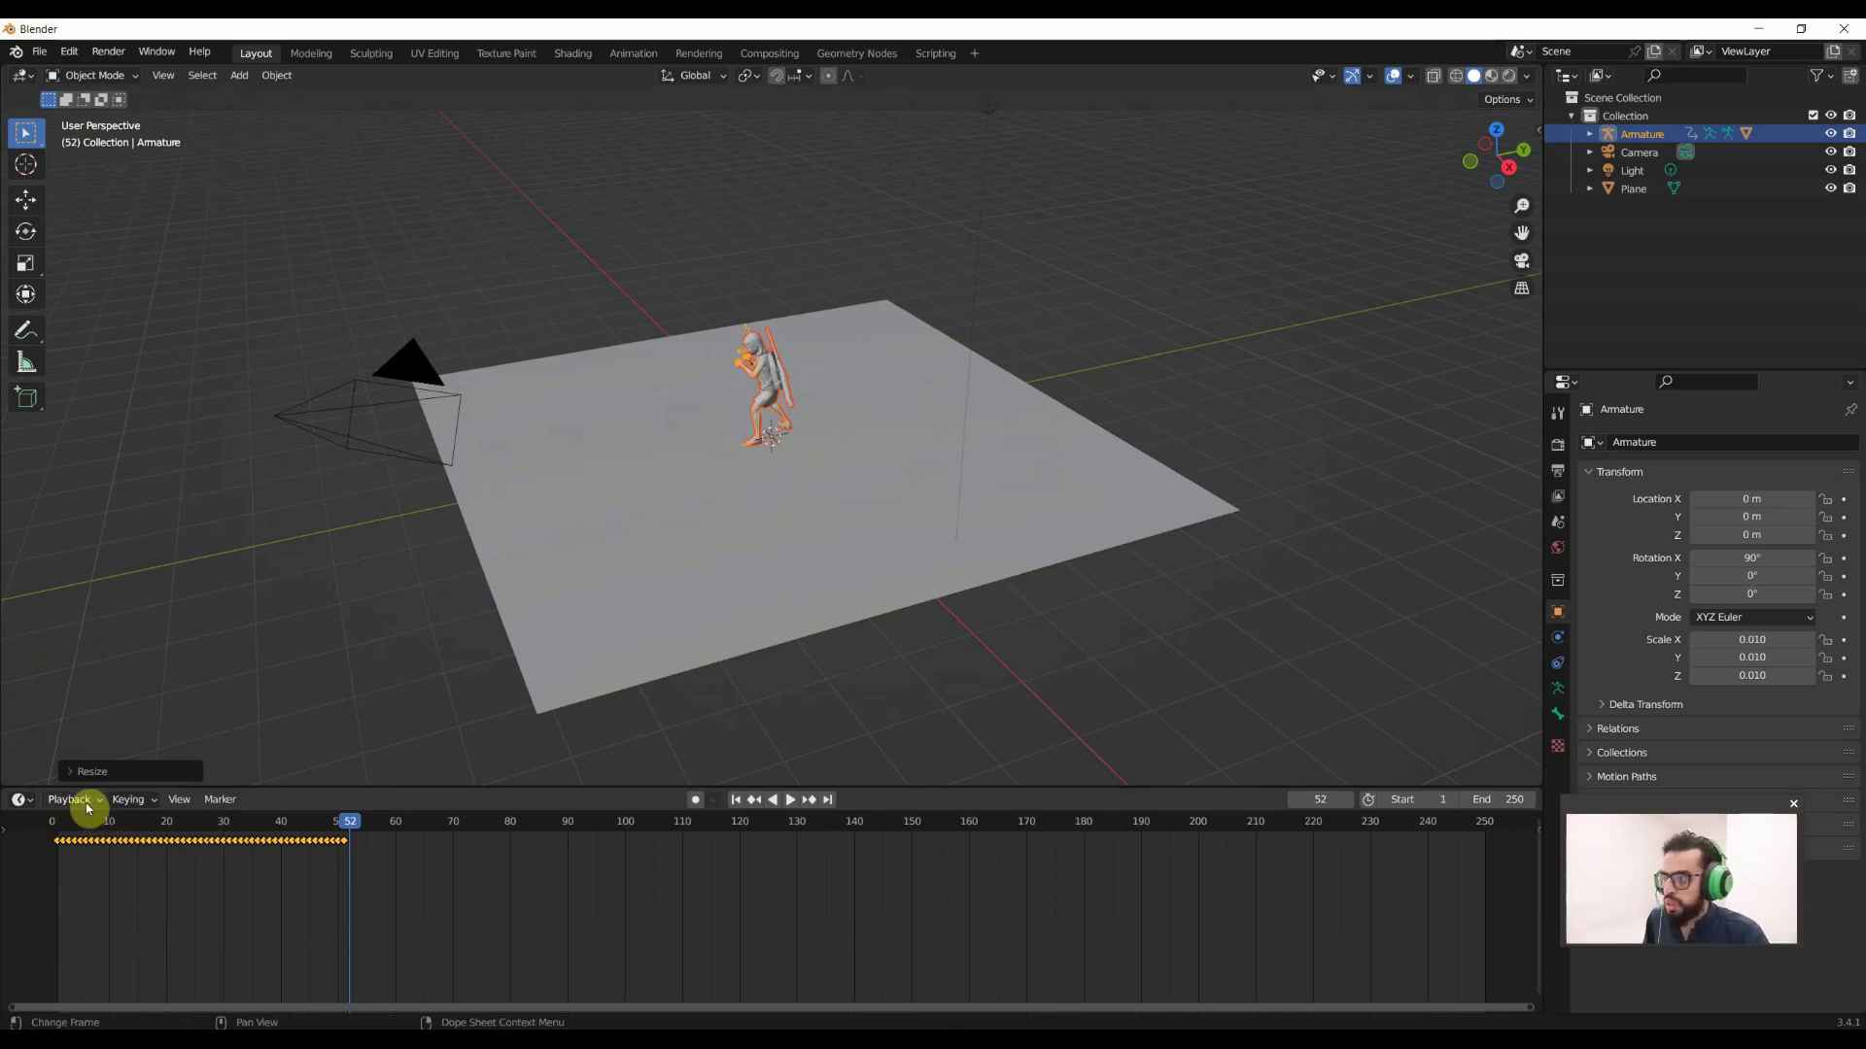
# Switch the enlarged timeline area to the Nonlinear Animation editor.
pyautogui.click(12, 800)
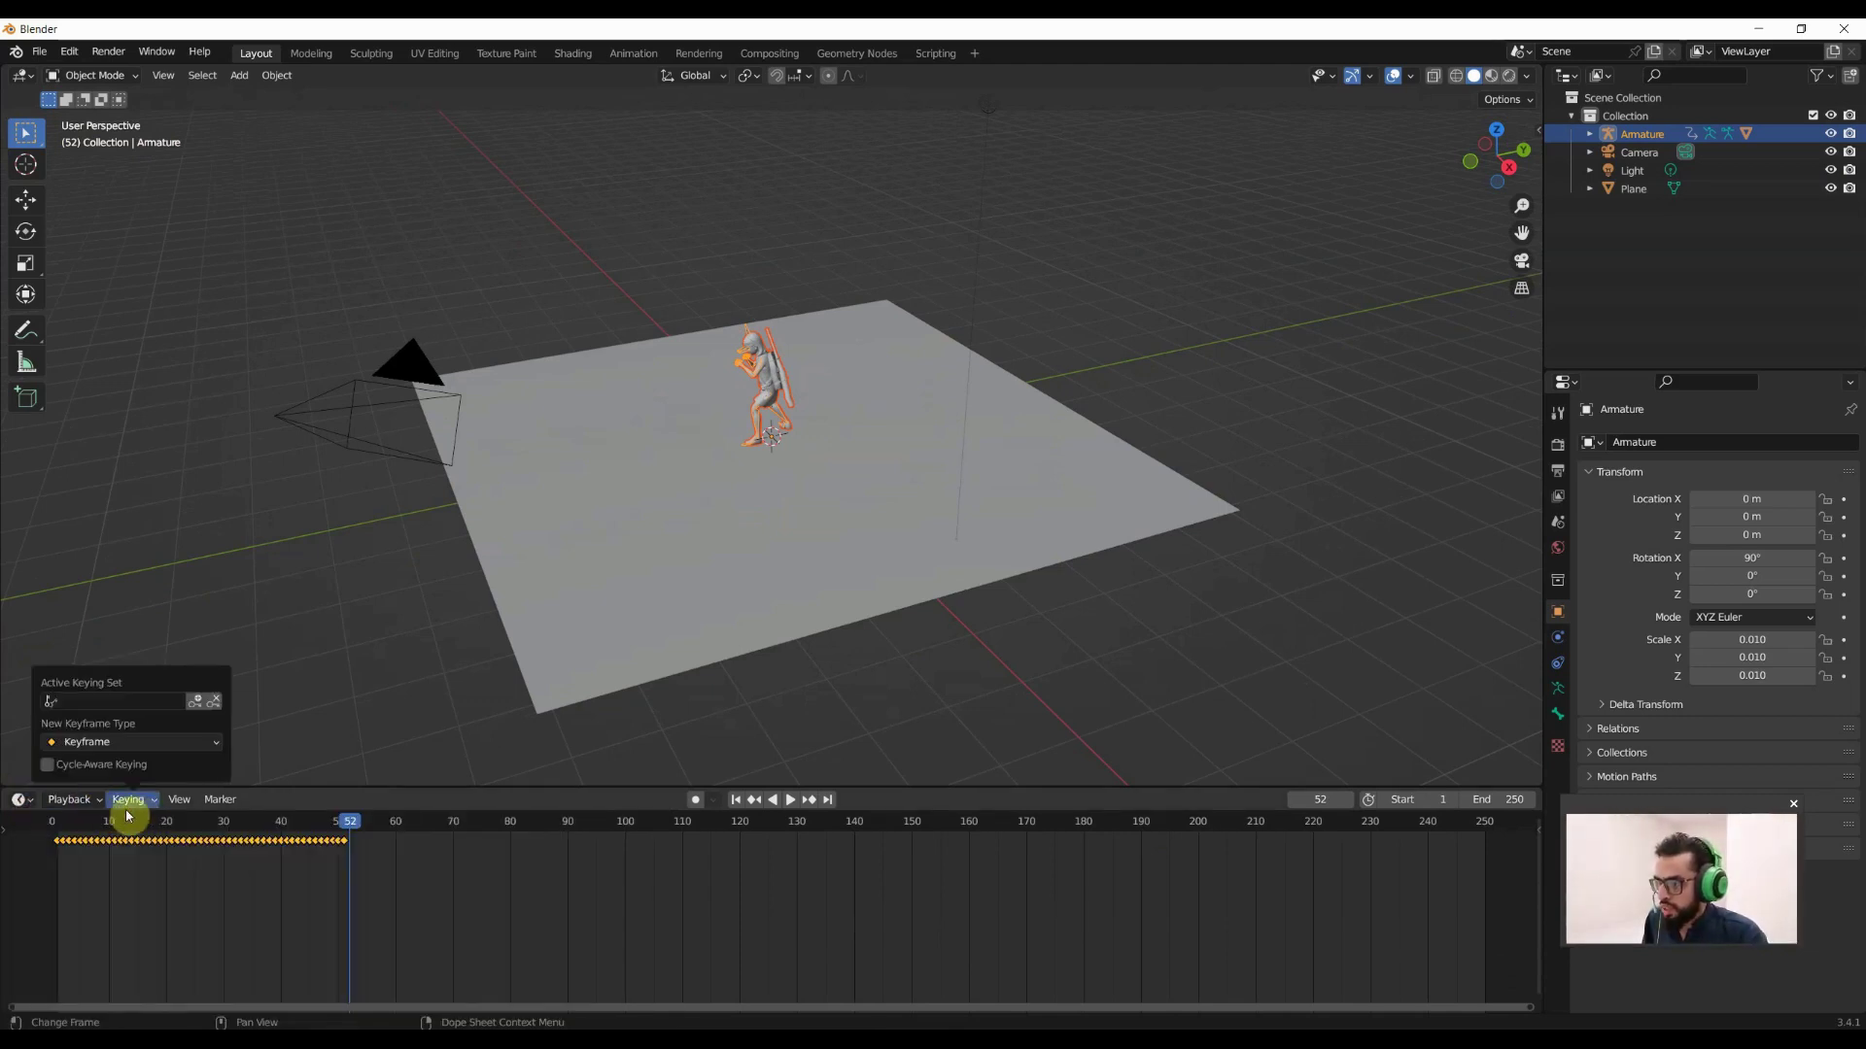
pyautogui.click(21, 800)
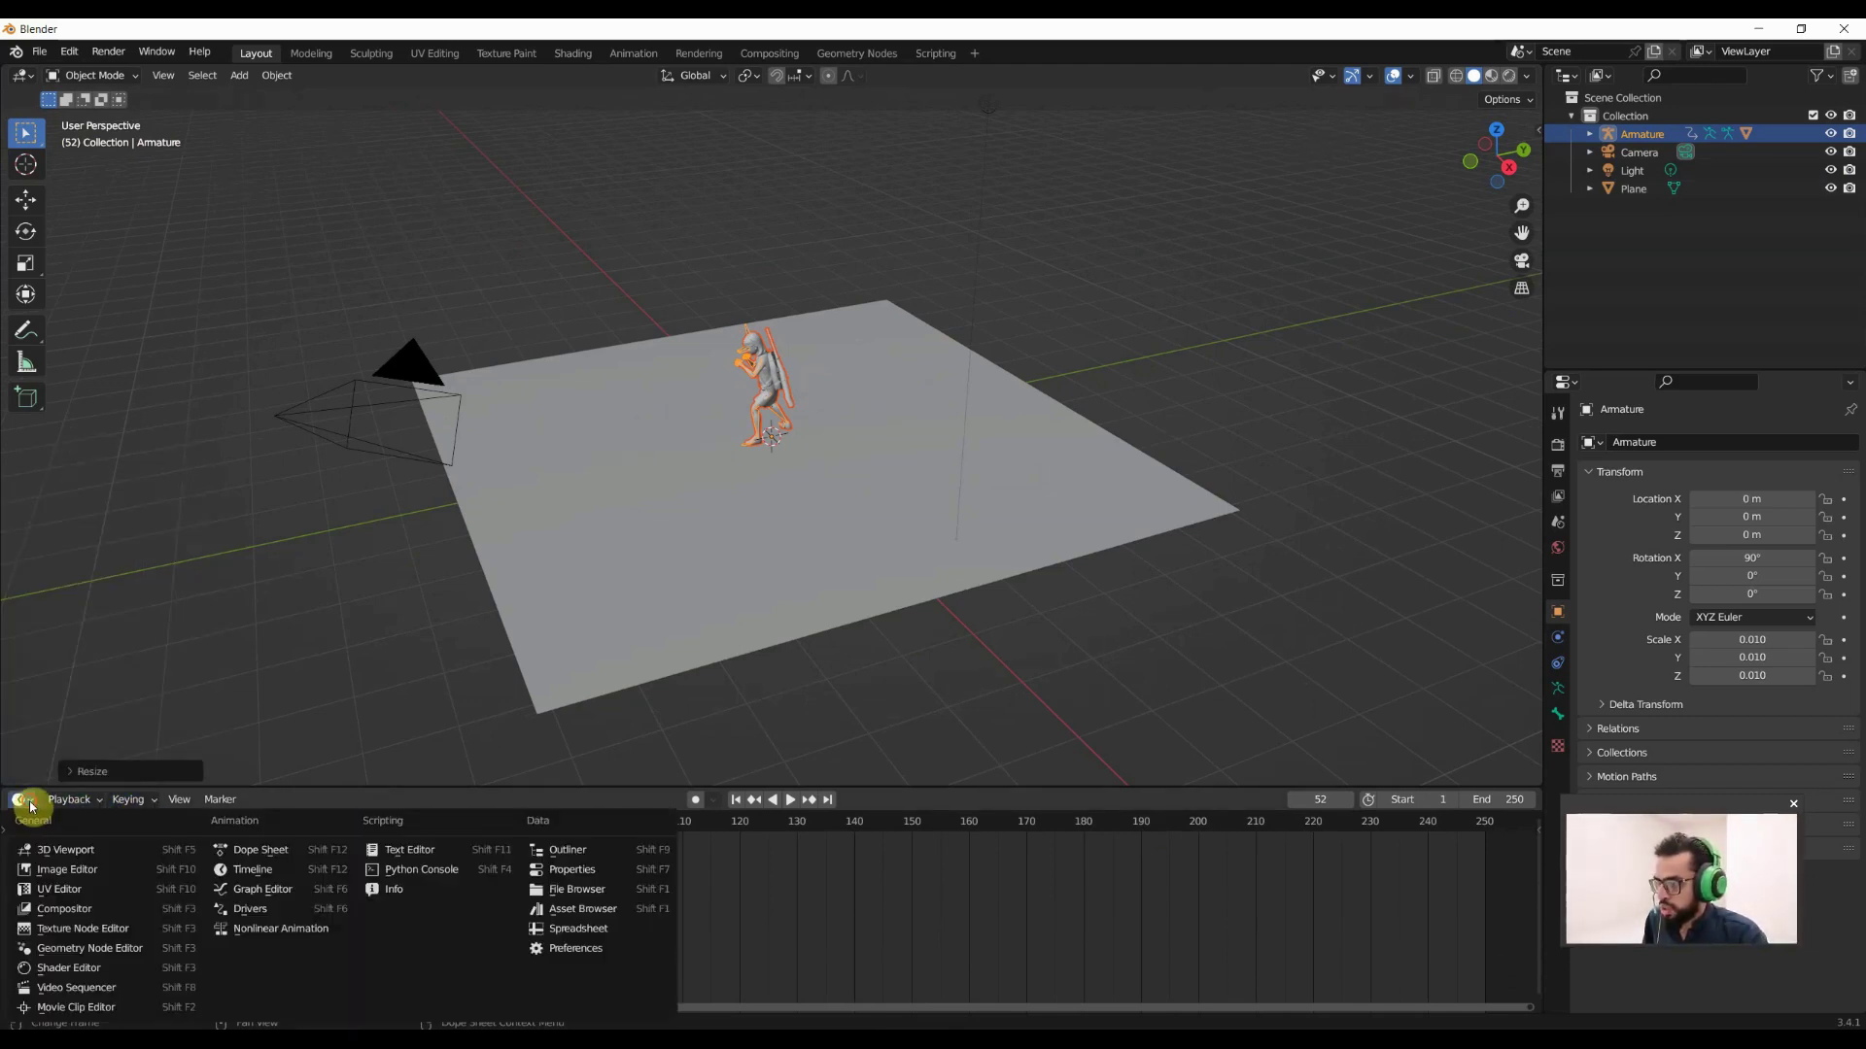
pyautogui.click(280, 929)
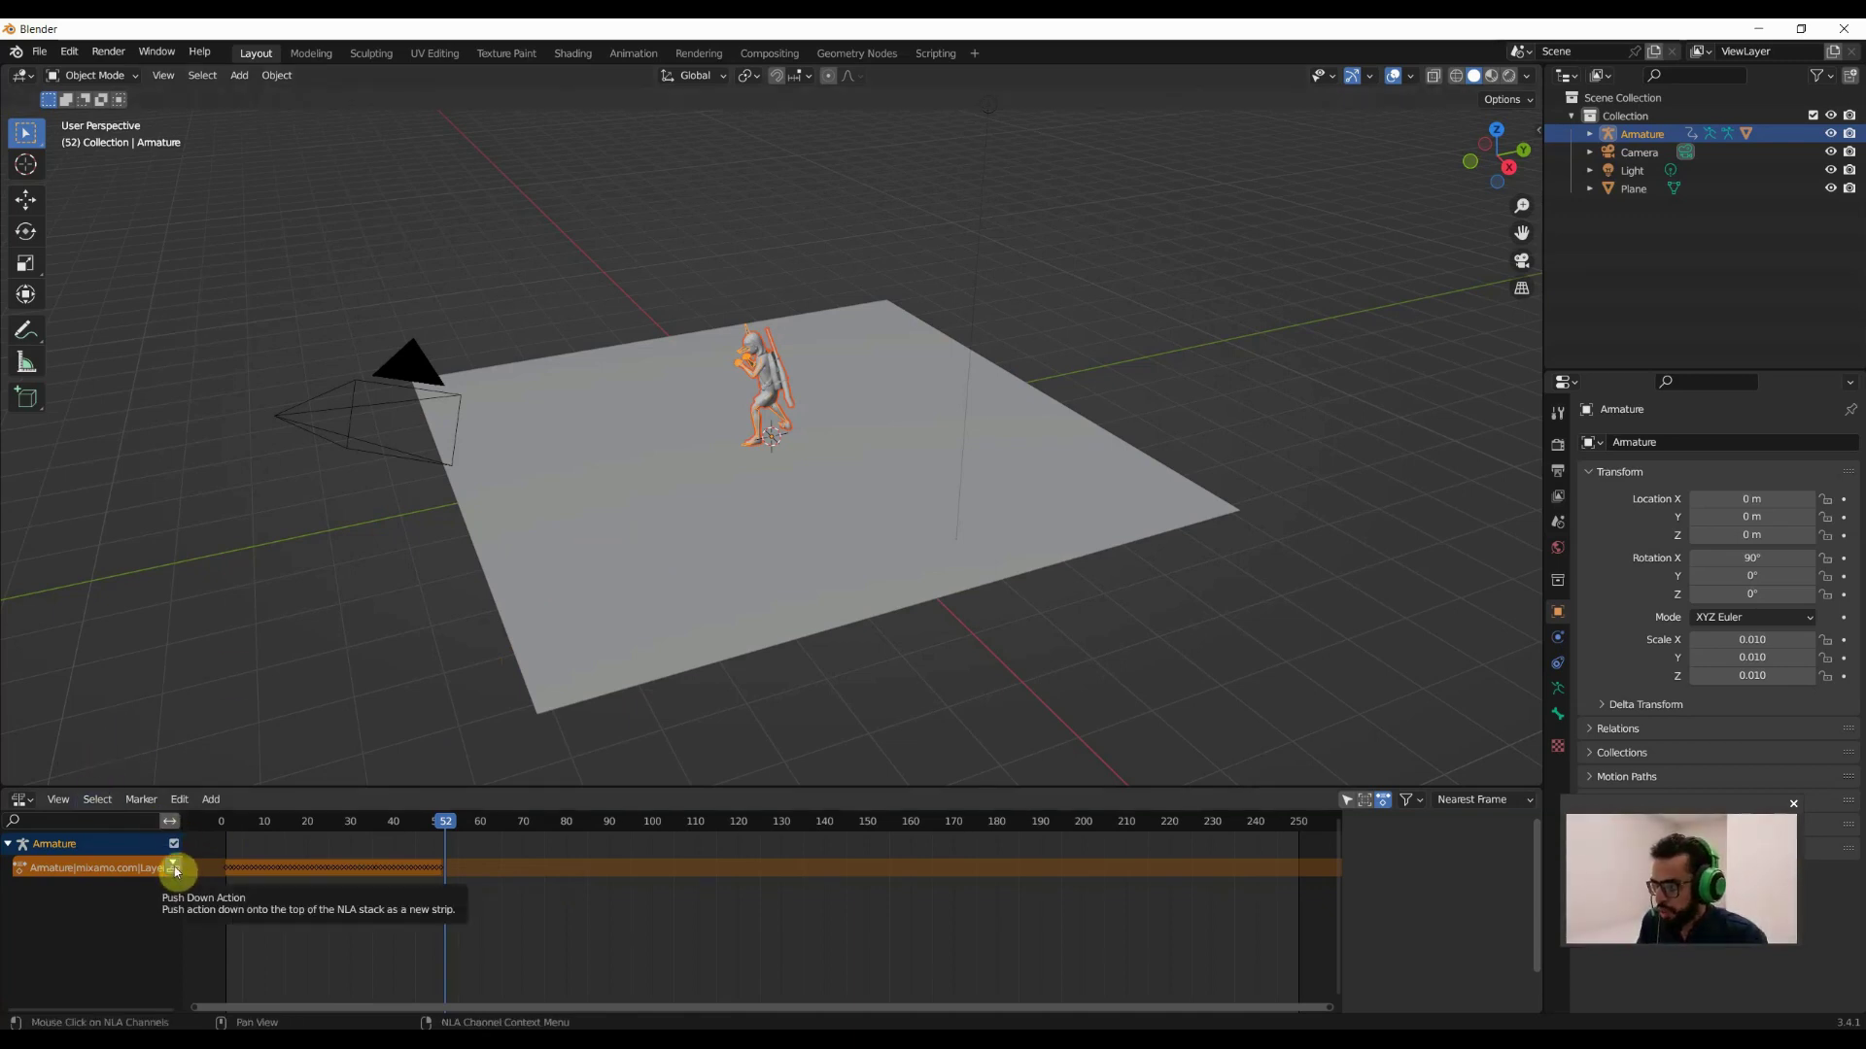
# Push the Mixamo action down into an NLA strip spanning frames 1–51, then enlarge the NLA editor.
pyautogui.click(175, 870)
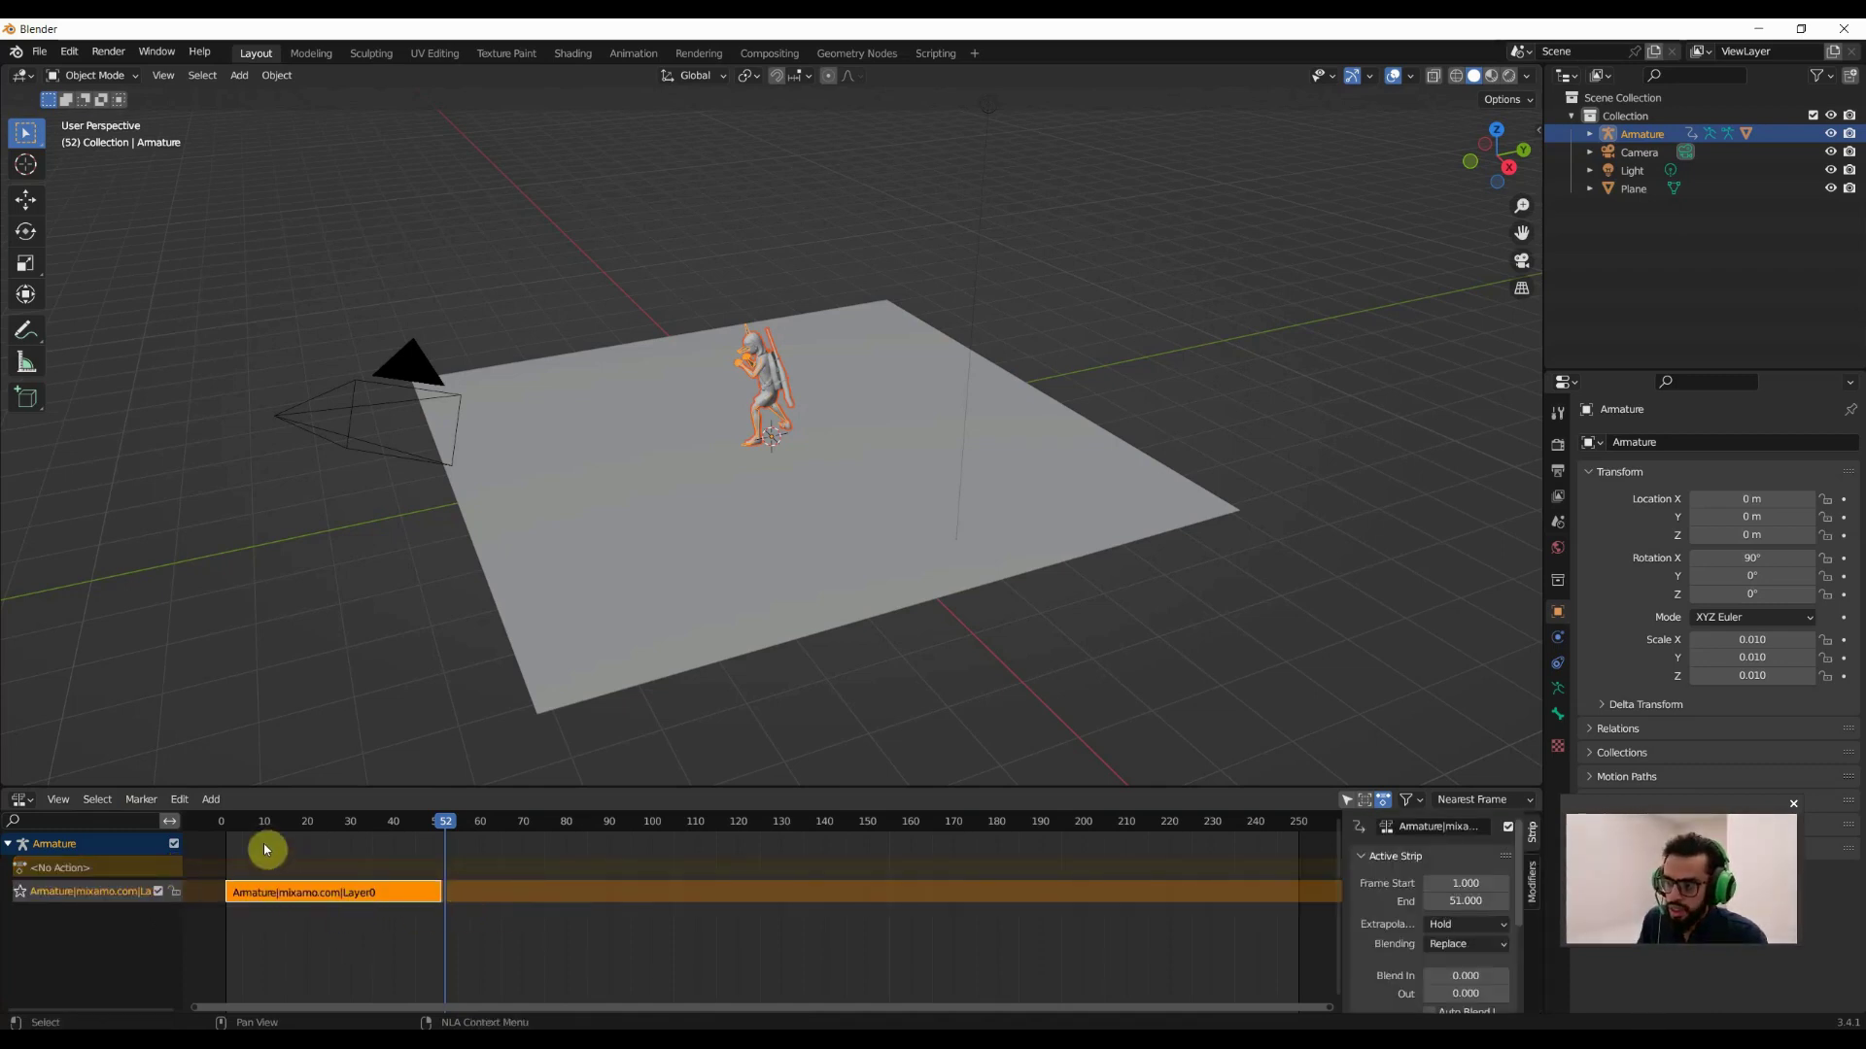
pyautogui.click(238, 821)
pyautogui.moveTo(238, 821)
pyautogui.mouseDown()
pyautogui.moveTo(405, 865)
pyautogui.moveTo(353, 874)
pyautogui.mouseUp()
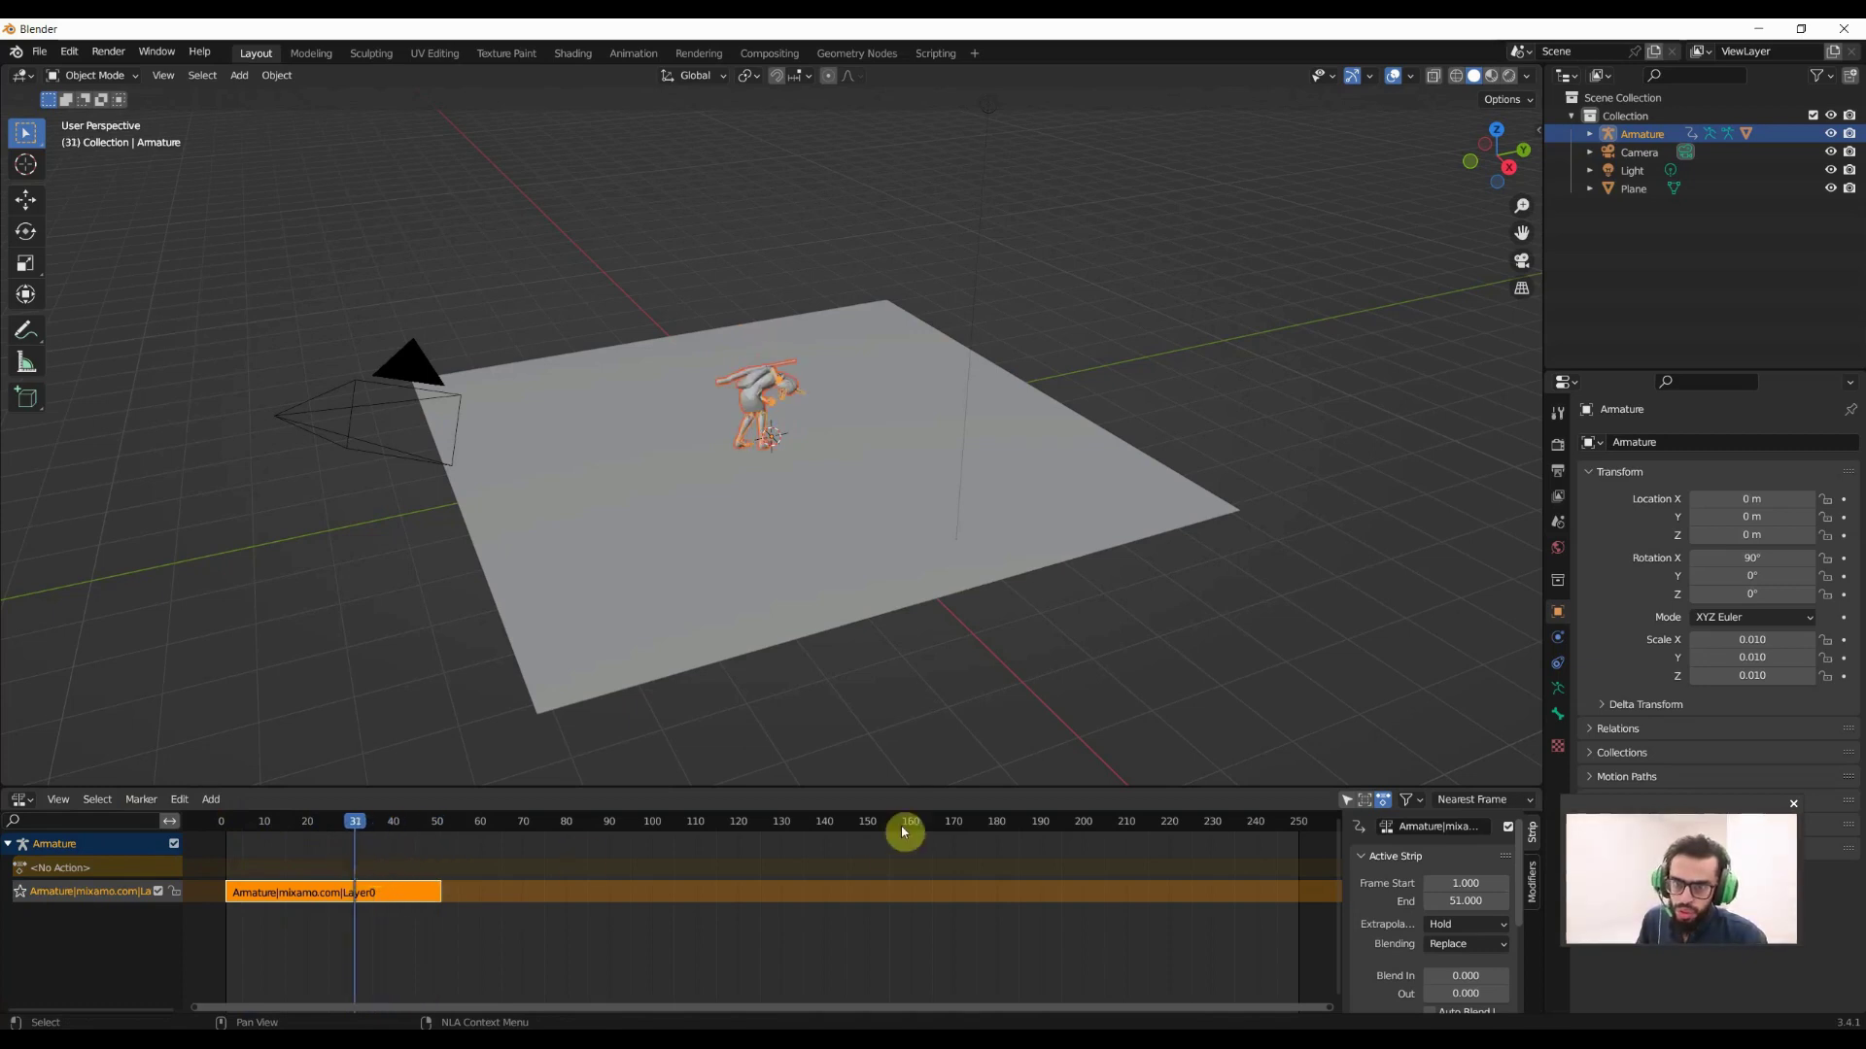
pyautogui.moveTo(1019, 787); pyautogui.dragTo(1020, 641)
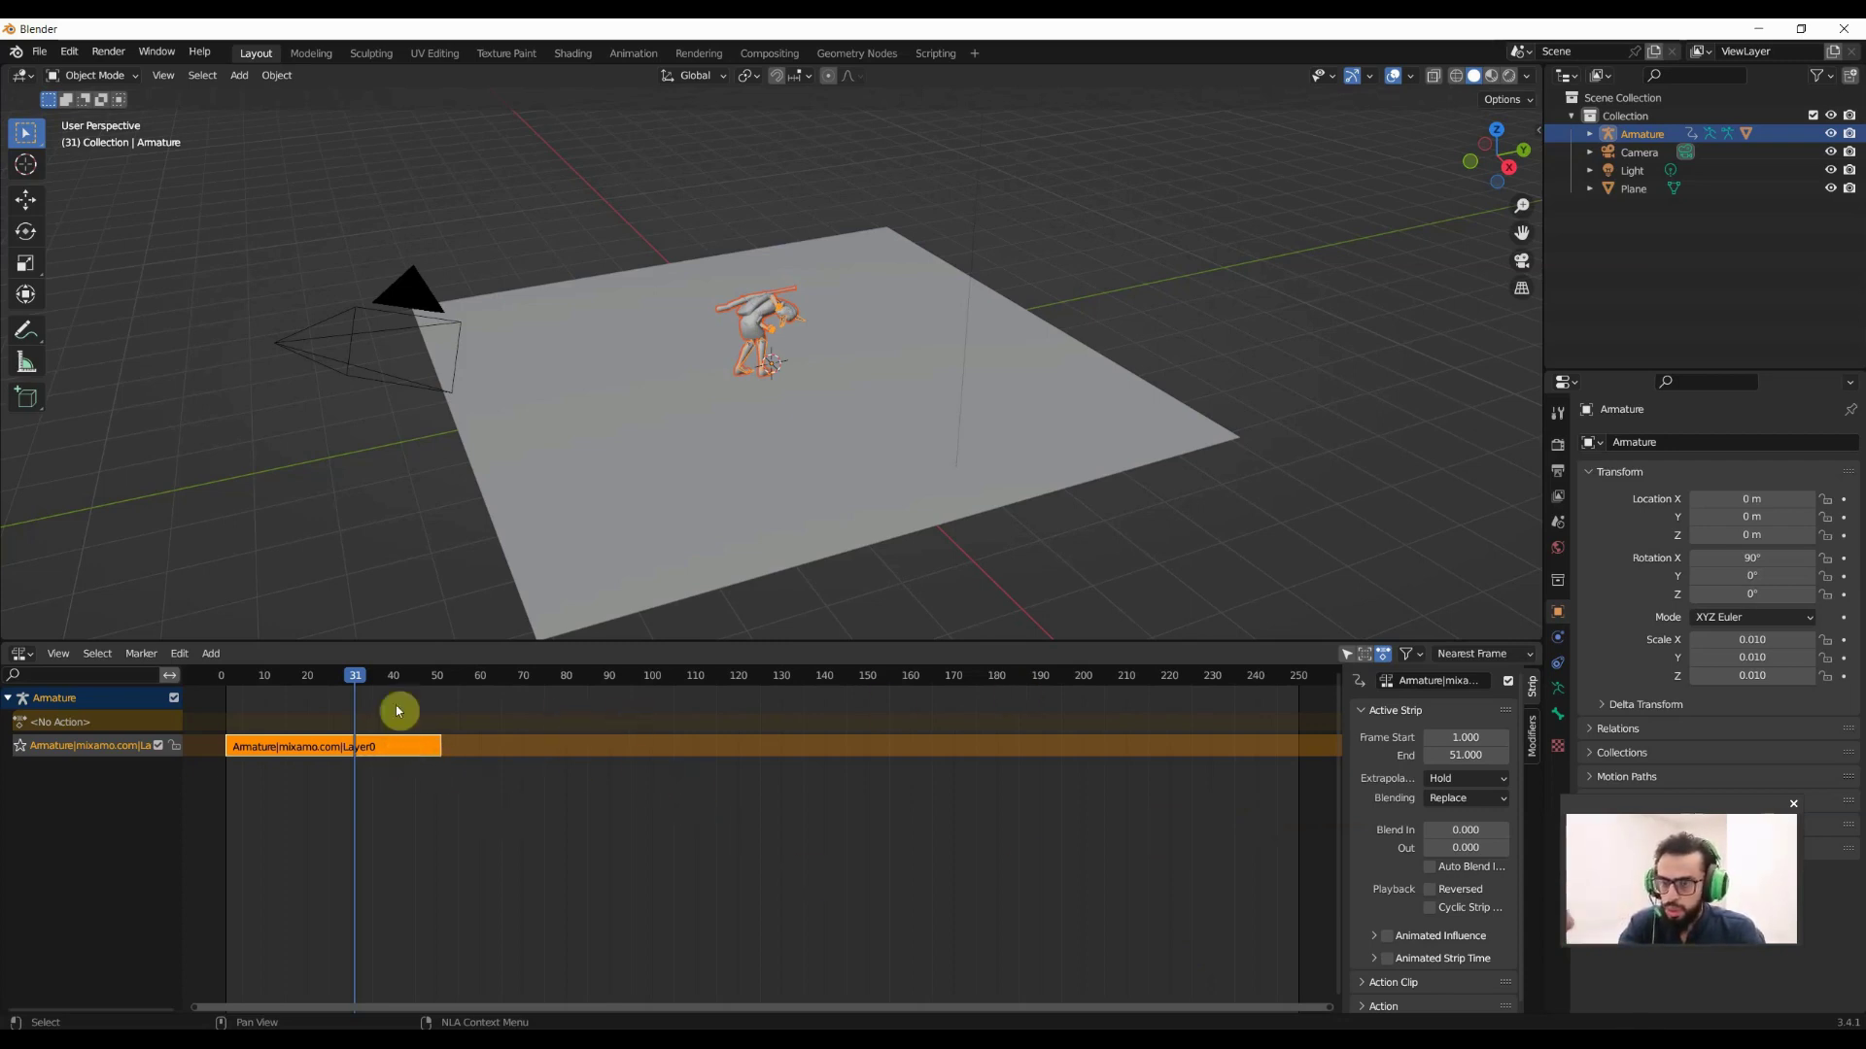
pyautogui.moveTo(396, 740)
pyautogui.mouseDown()
pyautogui.moveTo(357, 771)
pyautogui.moveTo(565, 862)
pyautogui.moveTo(439, 906)
pyautogui.mouseUp()
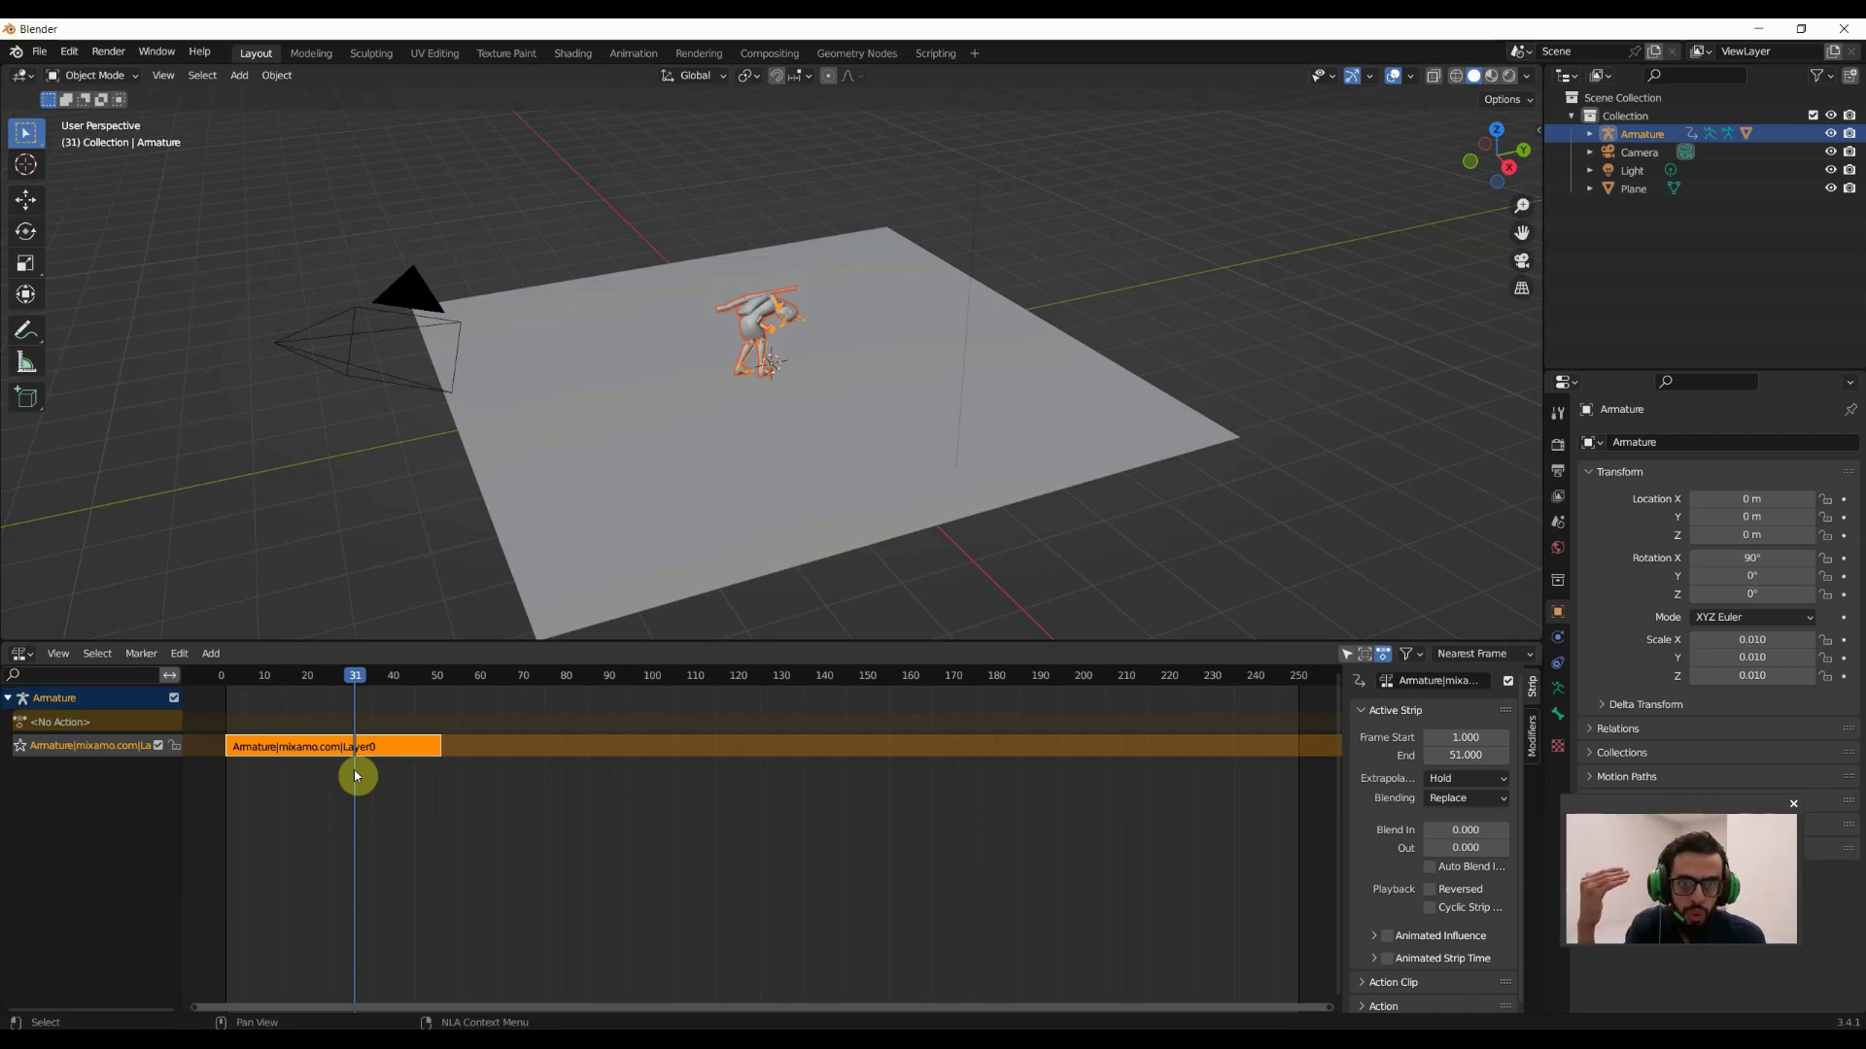
pyautogui.scroll(-1, 1361, 983)
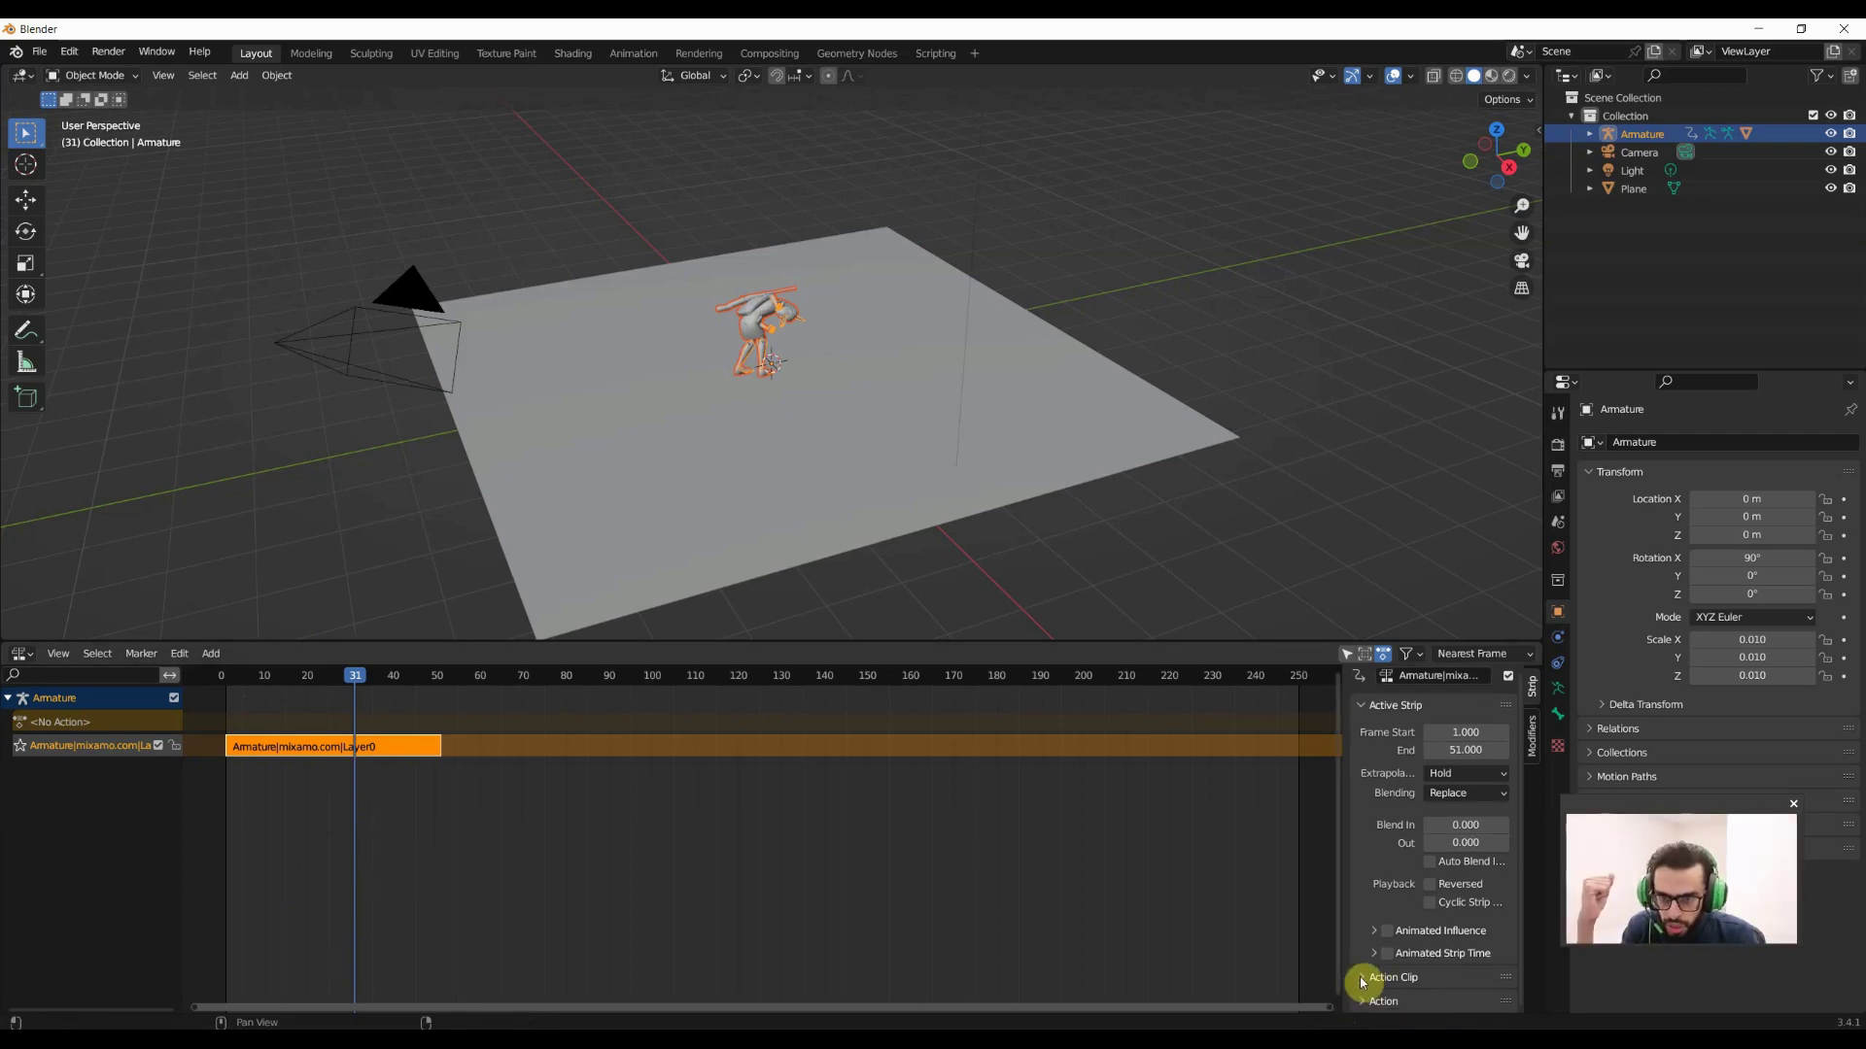
pyautogui.scroll(-2, 1434, 919)
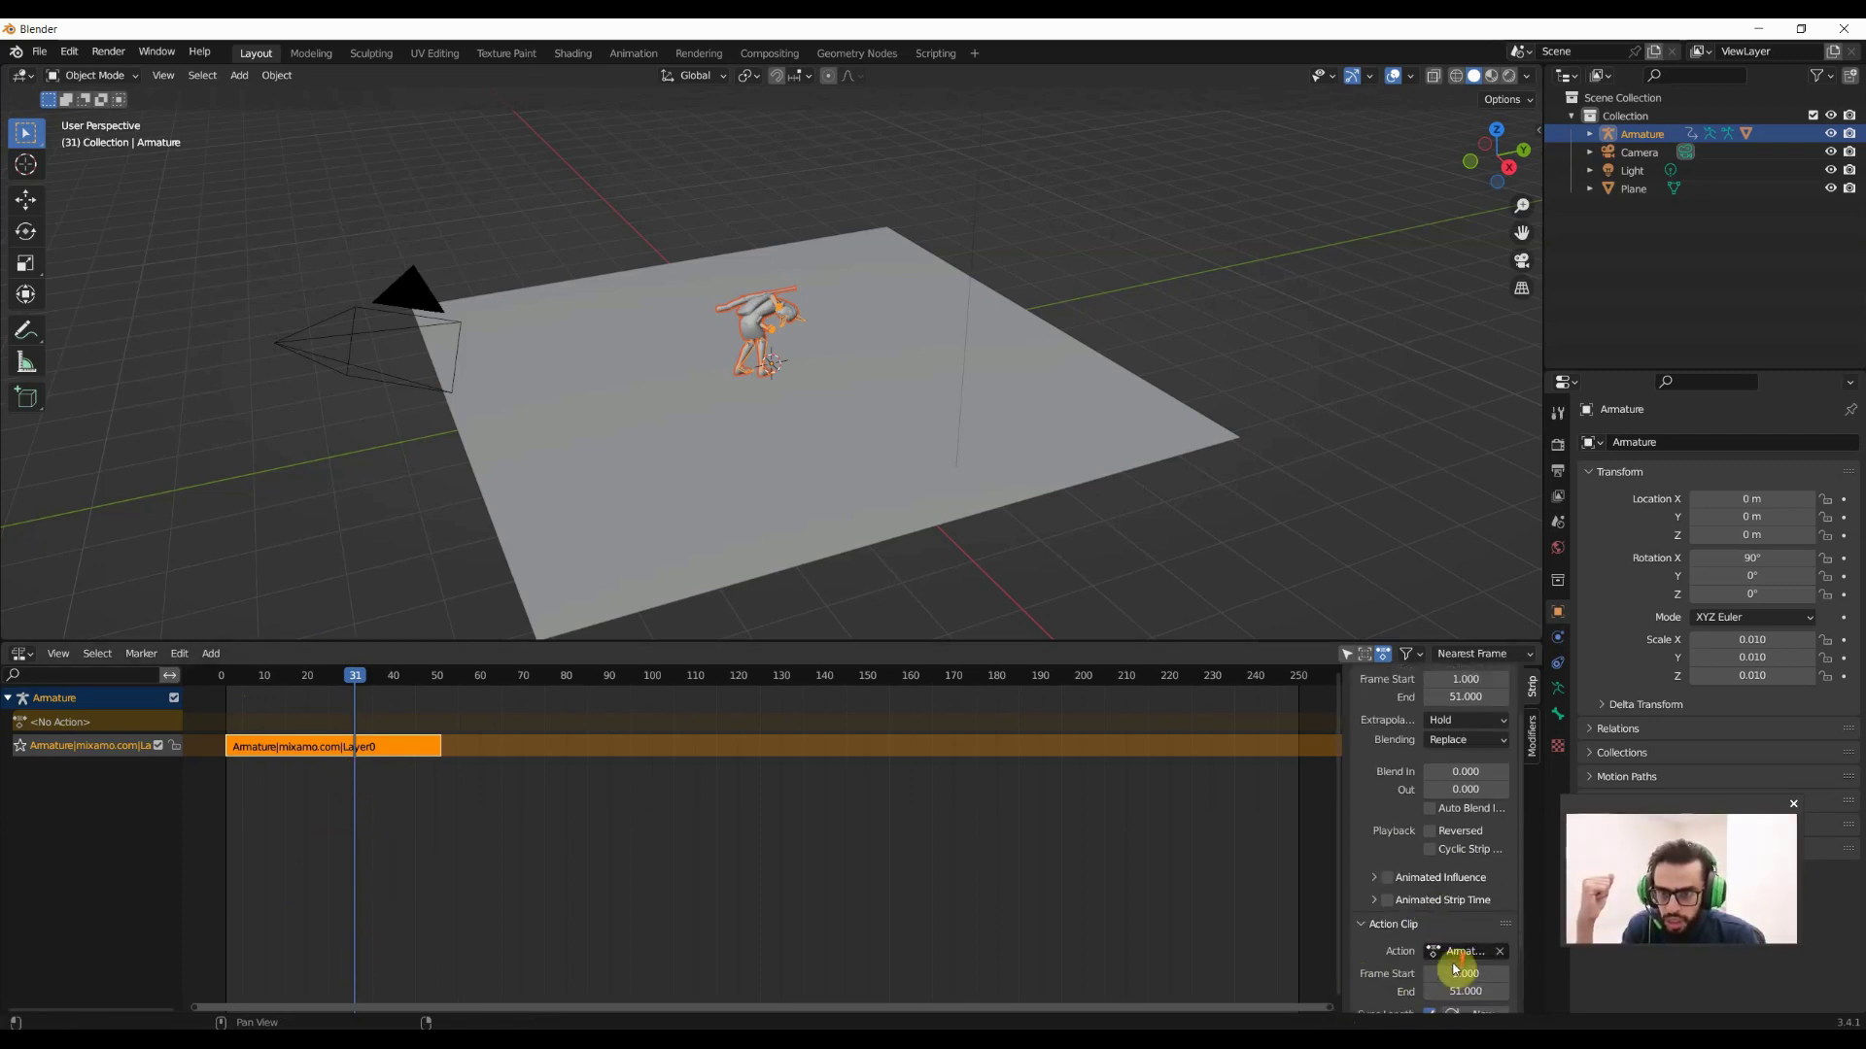
pyautogui.scroll(-3, 1454, 969)
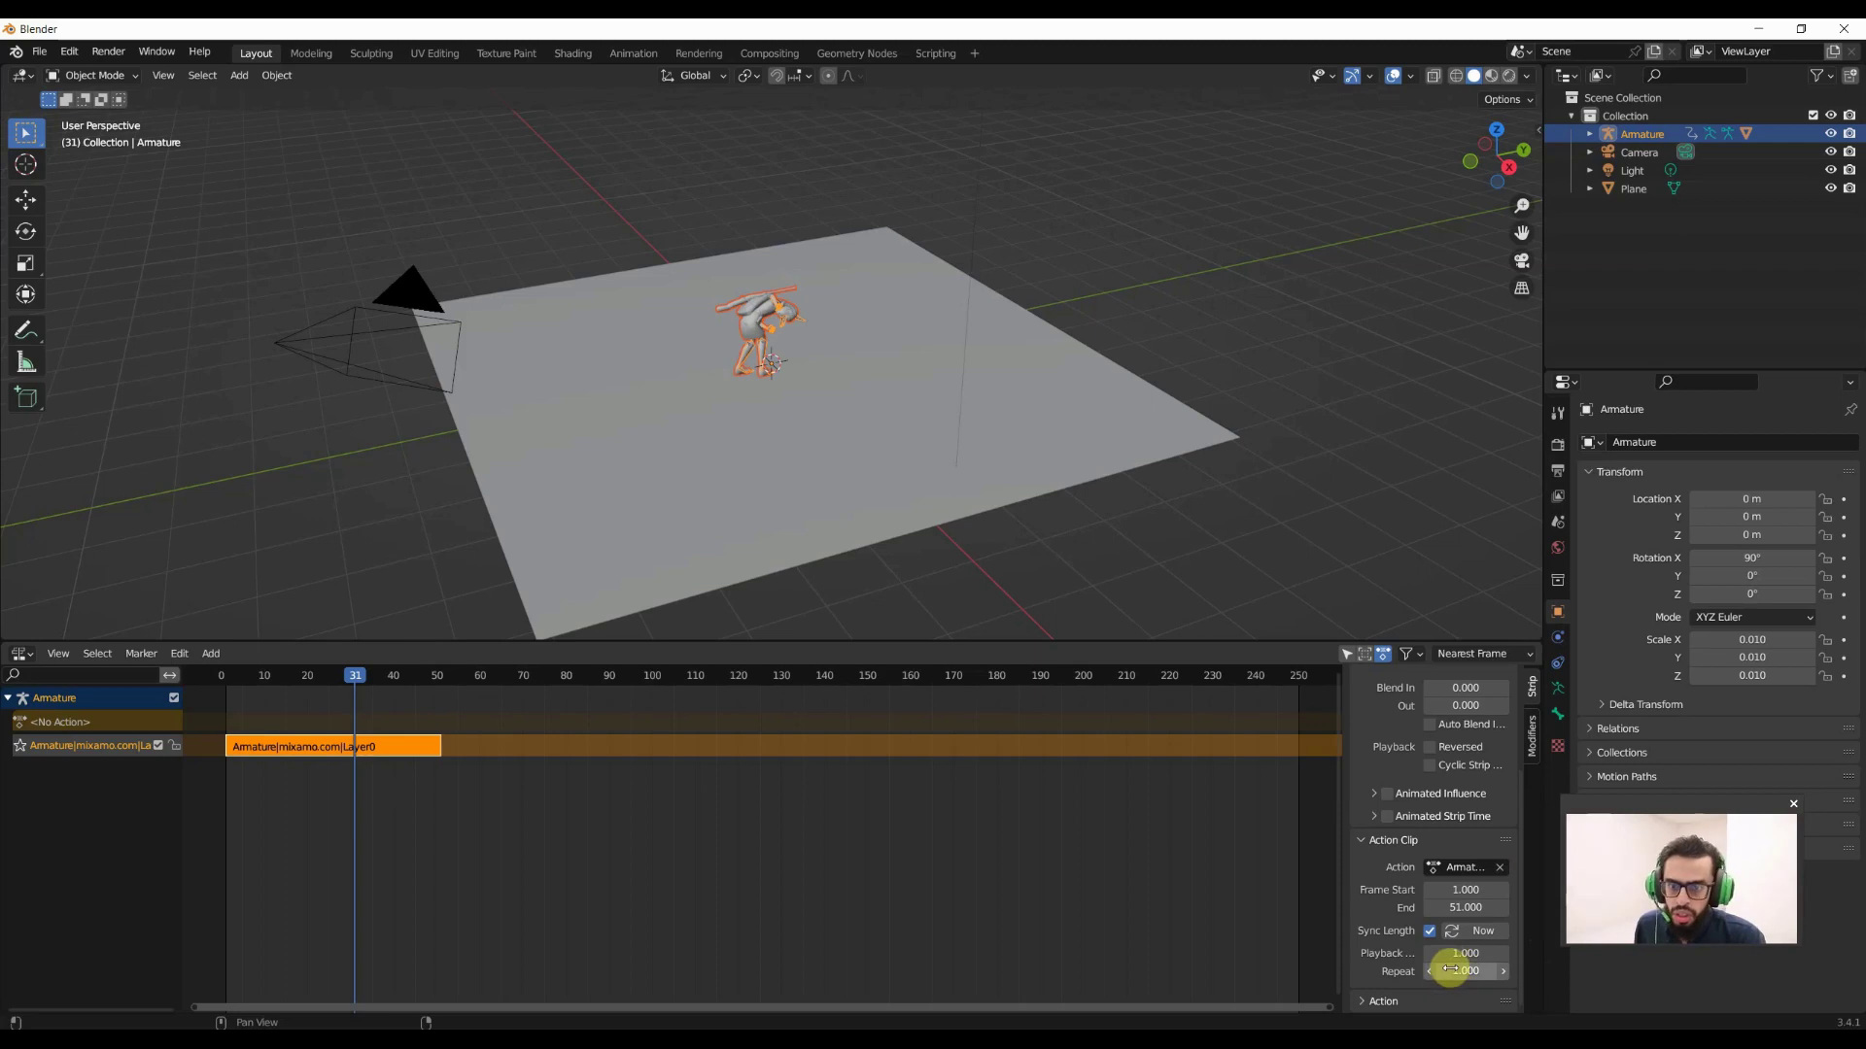
pyautogui.click(1504, 971)
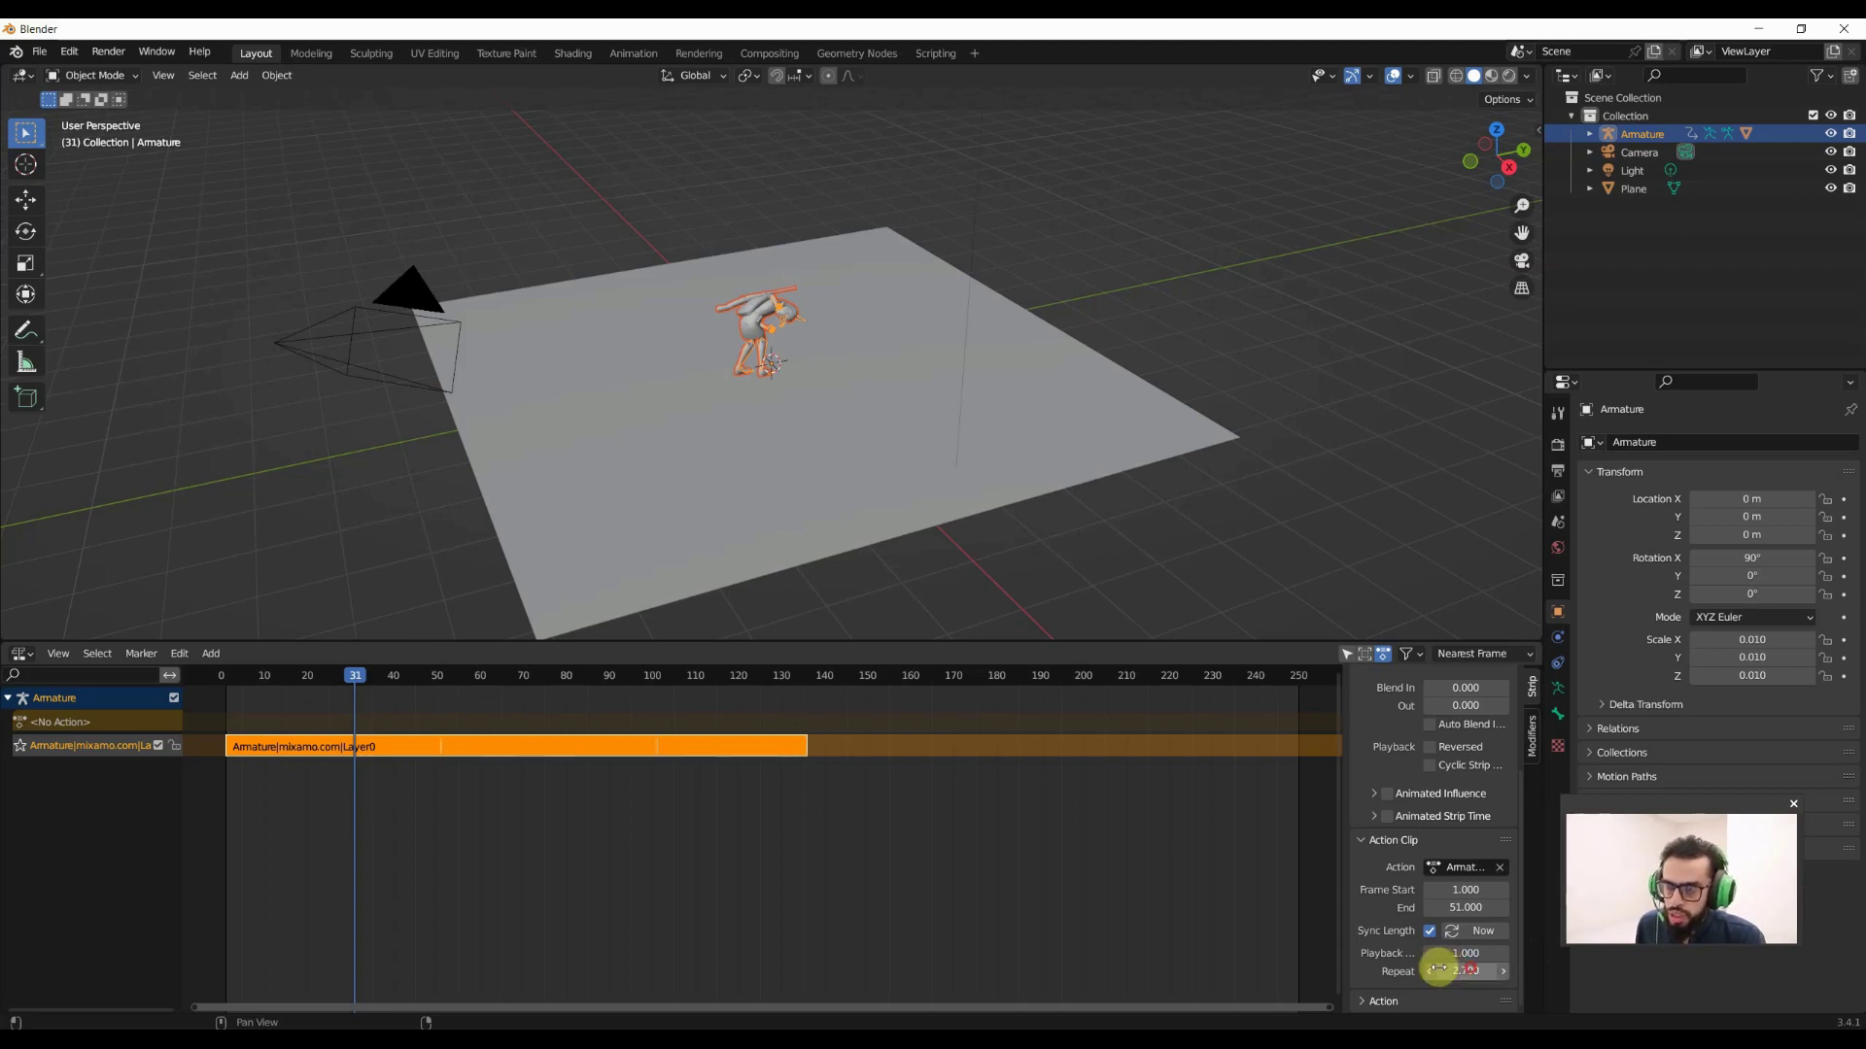
pyautogui.press('space')
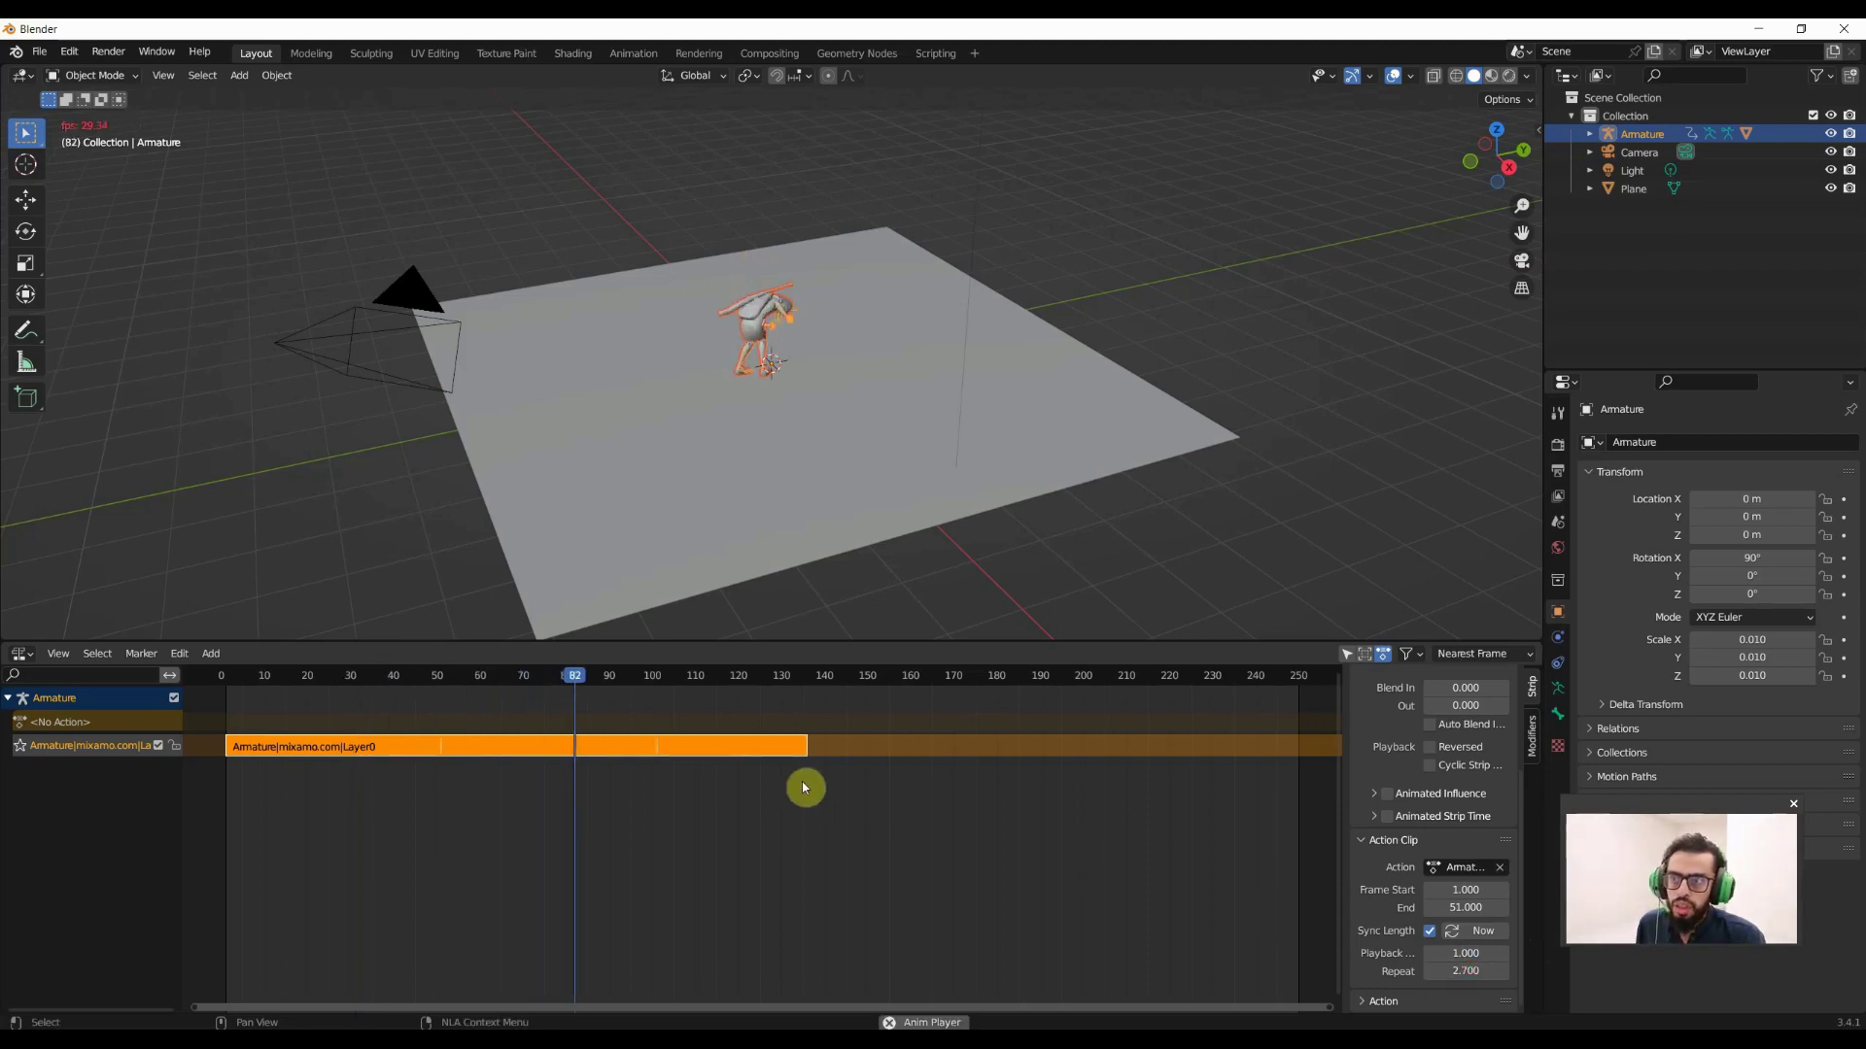
pyautogui.press('space')
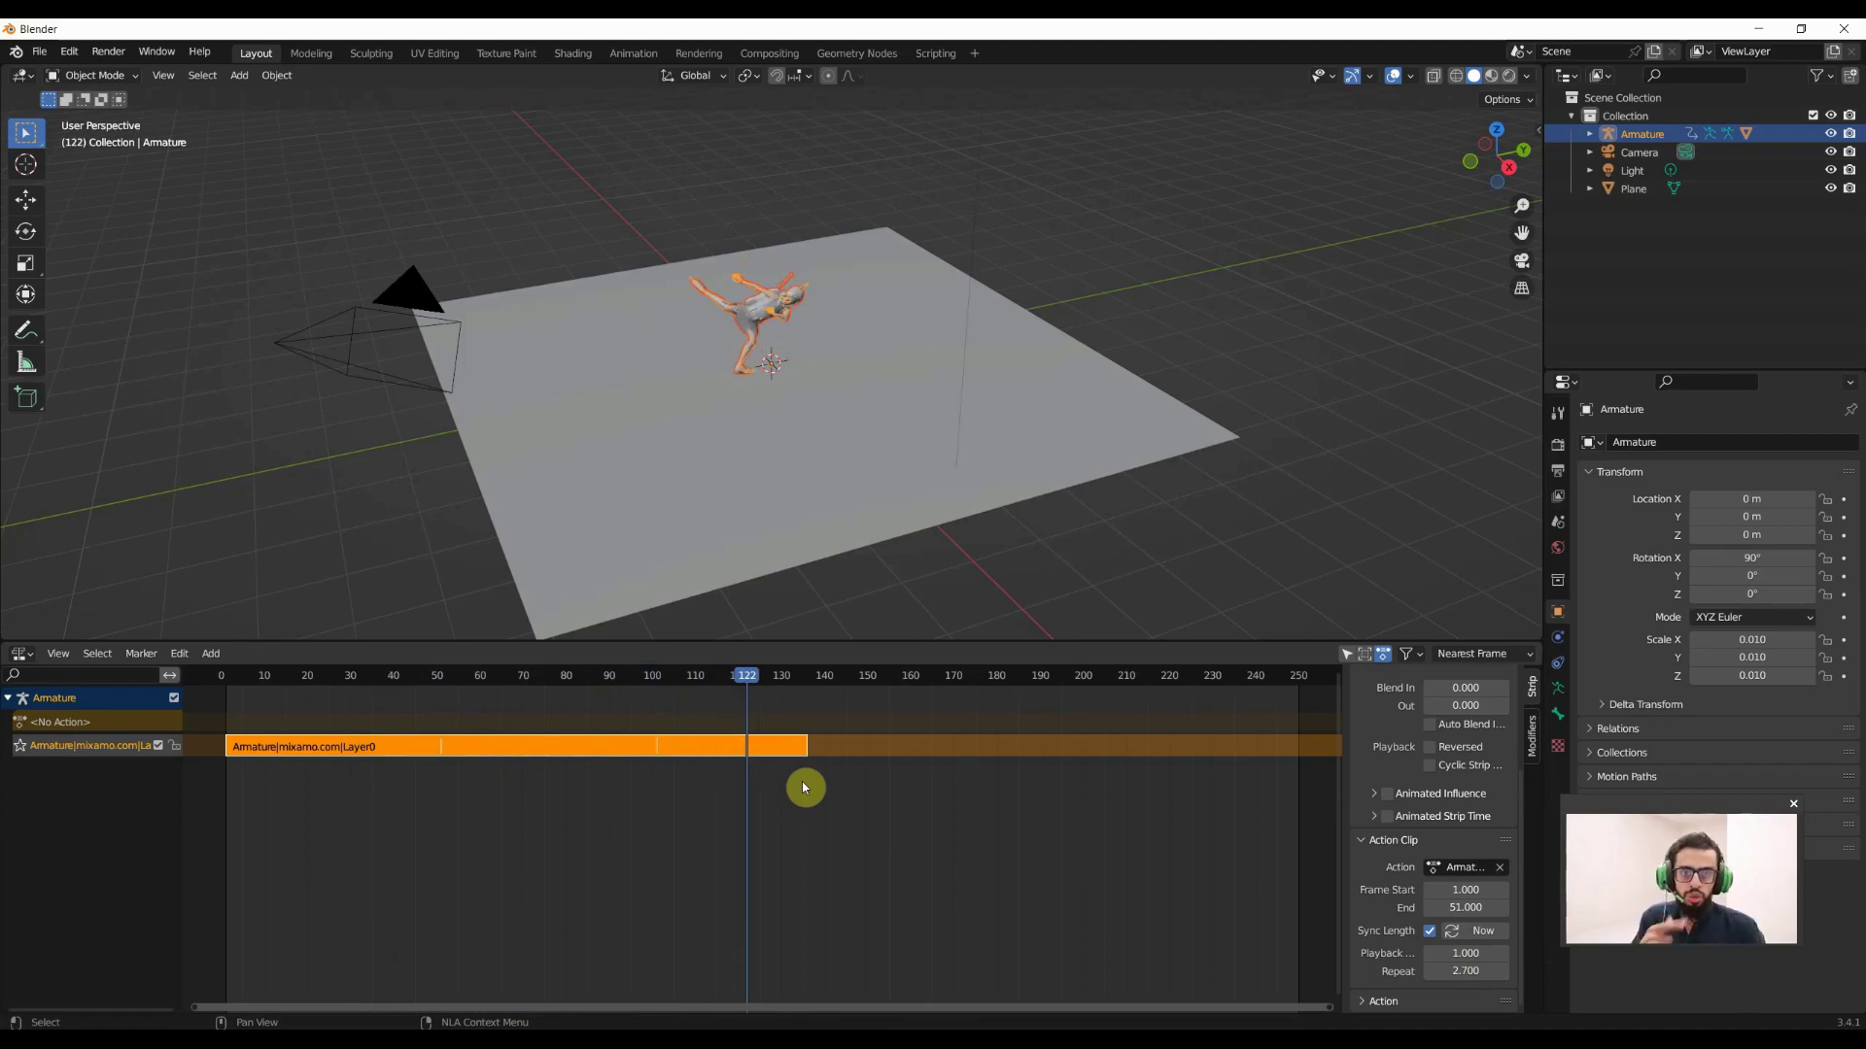
pyautogui.press('BackSpace')
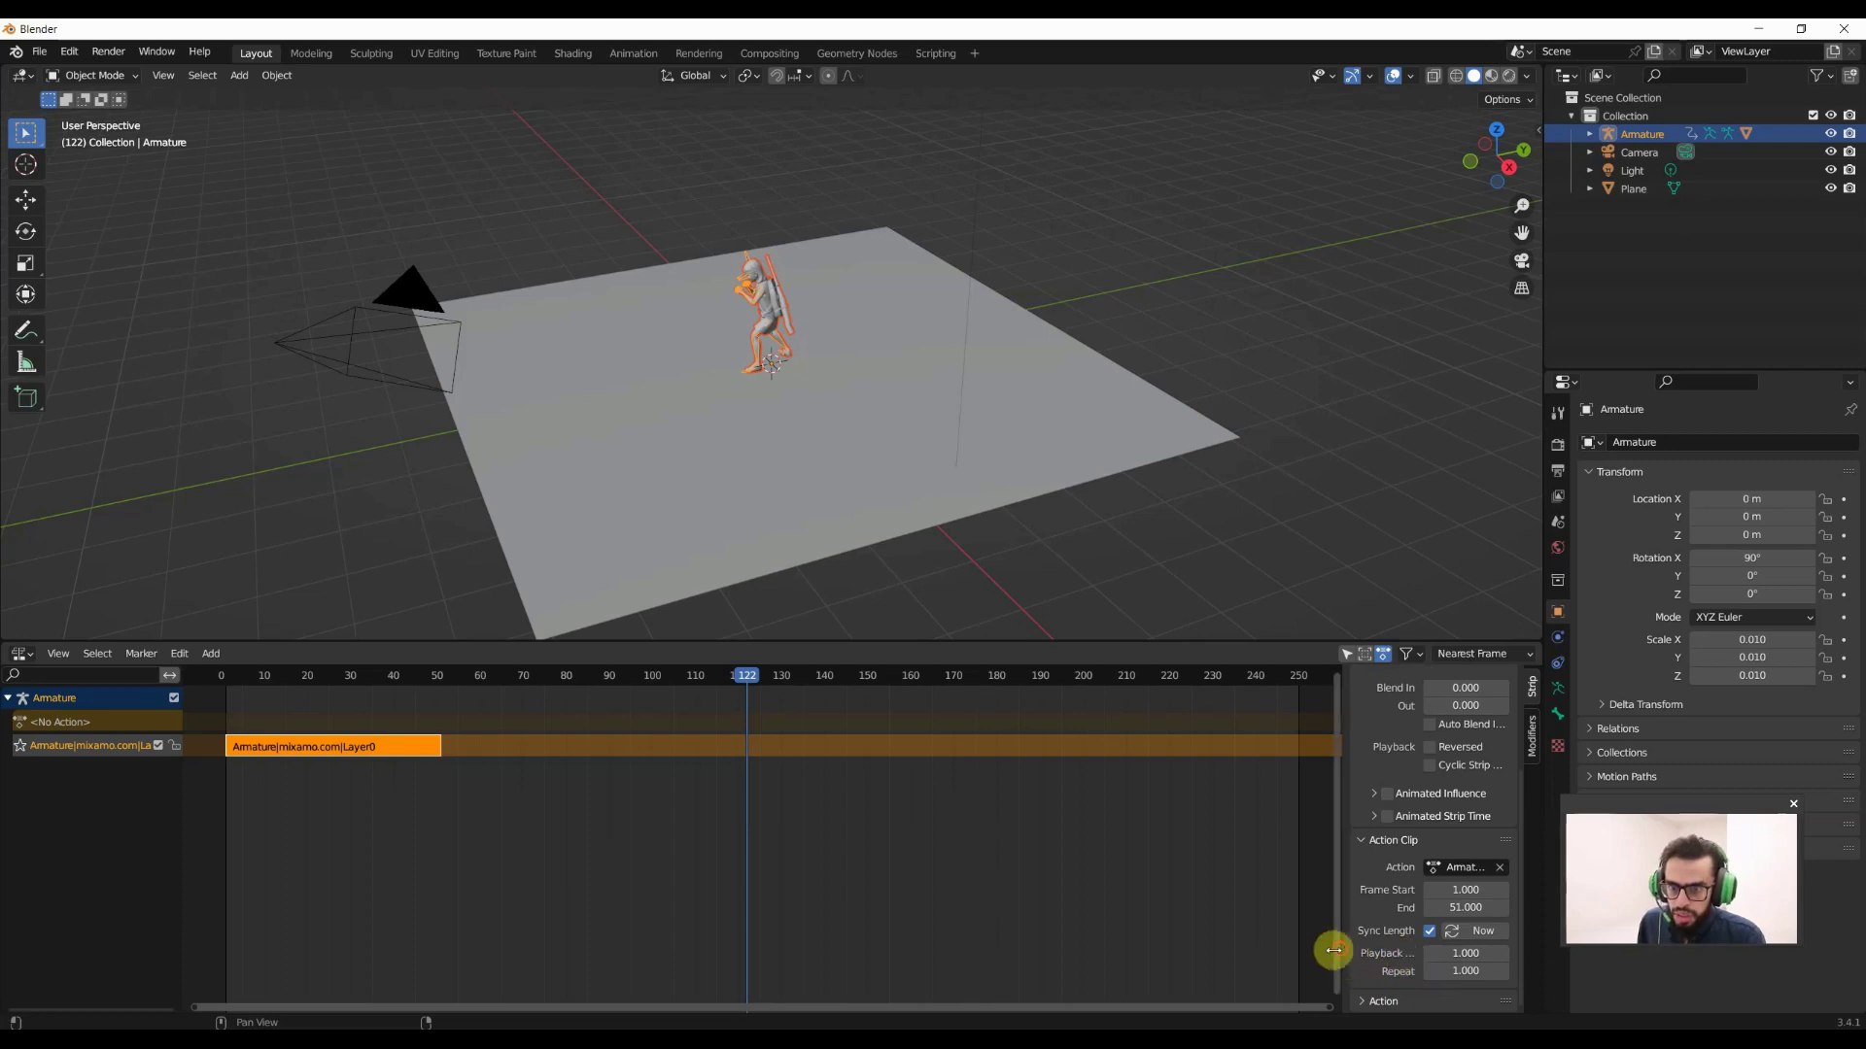
# Widen the strip sidebar, set the strip's playback scale to 2, and preview it.
pyautogui.moveTo(1333, 950)
pyautogui.mouseDown()
pyautogui.moveTo(1205, 962)
pyautogui.moveTo(1190, 942)
pyautogui.mouseUp()
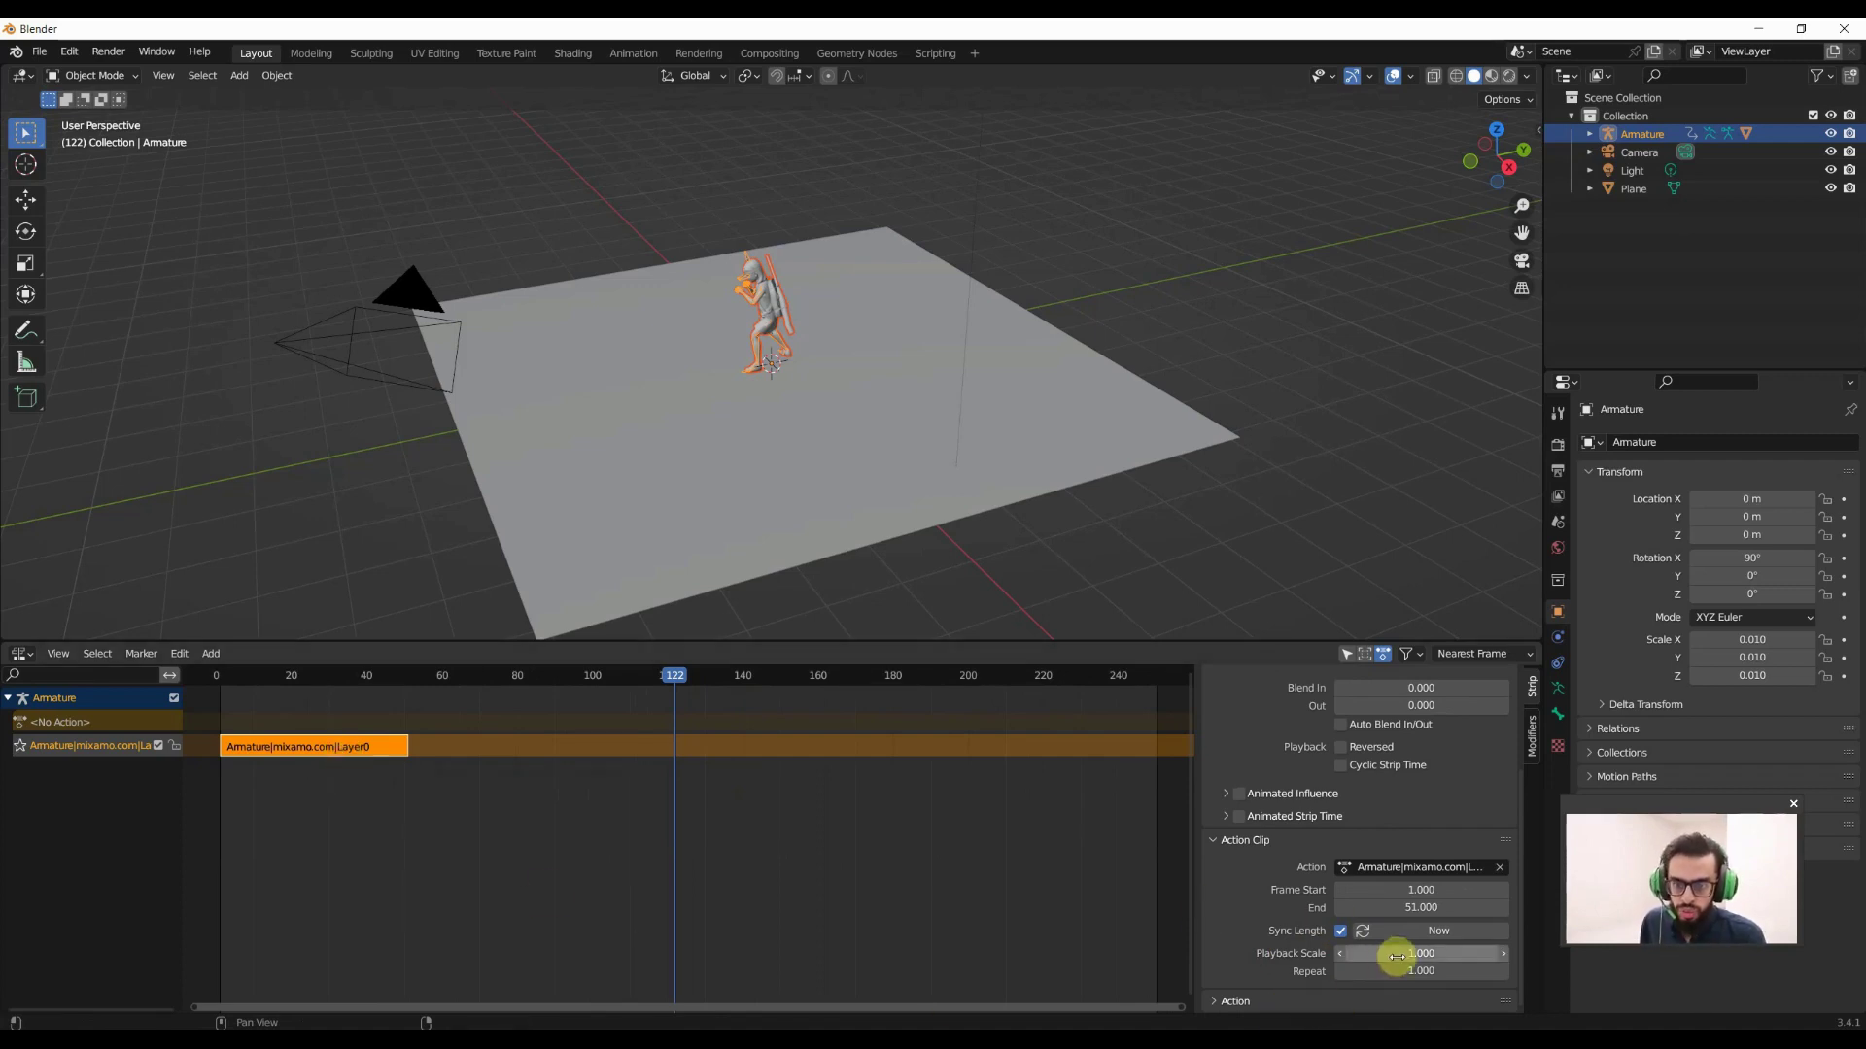
pyautogui.moveTo(1396, 957); pyautogui.dragTo(1350, 956)
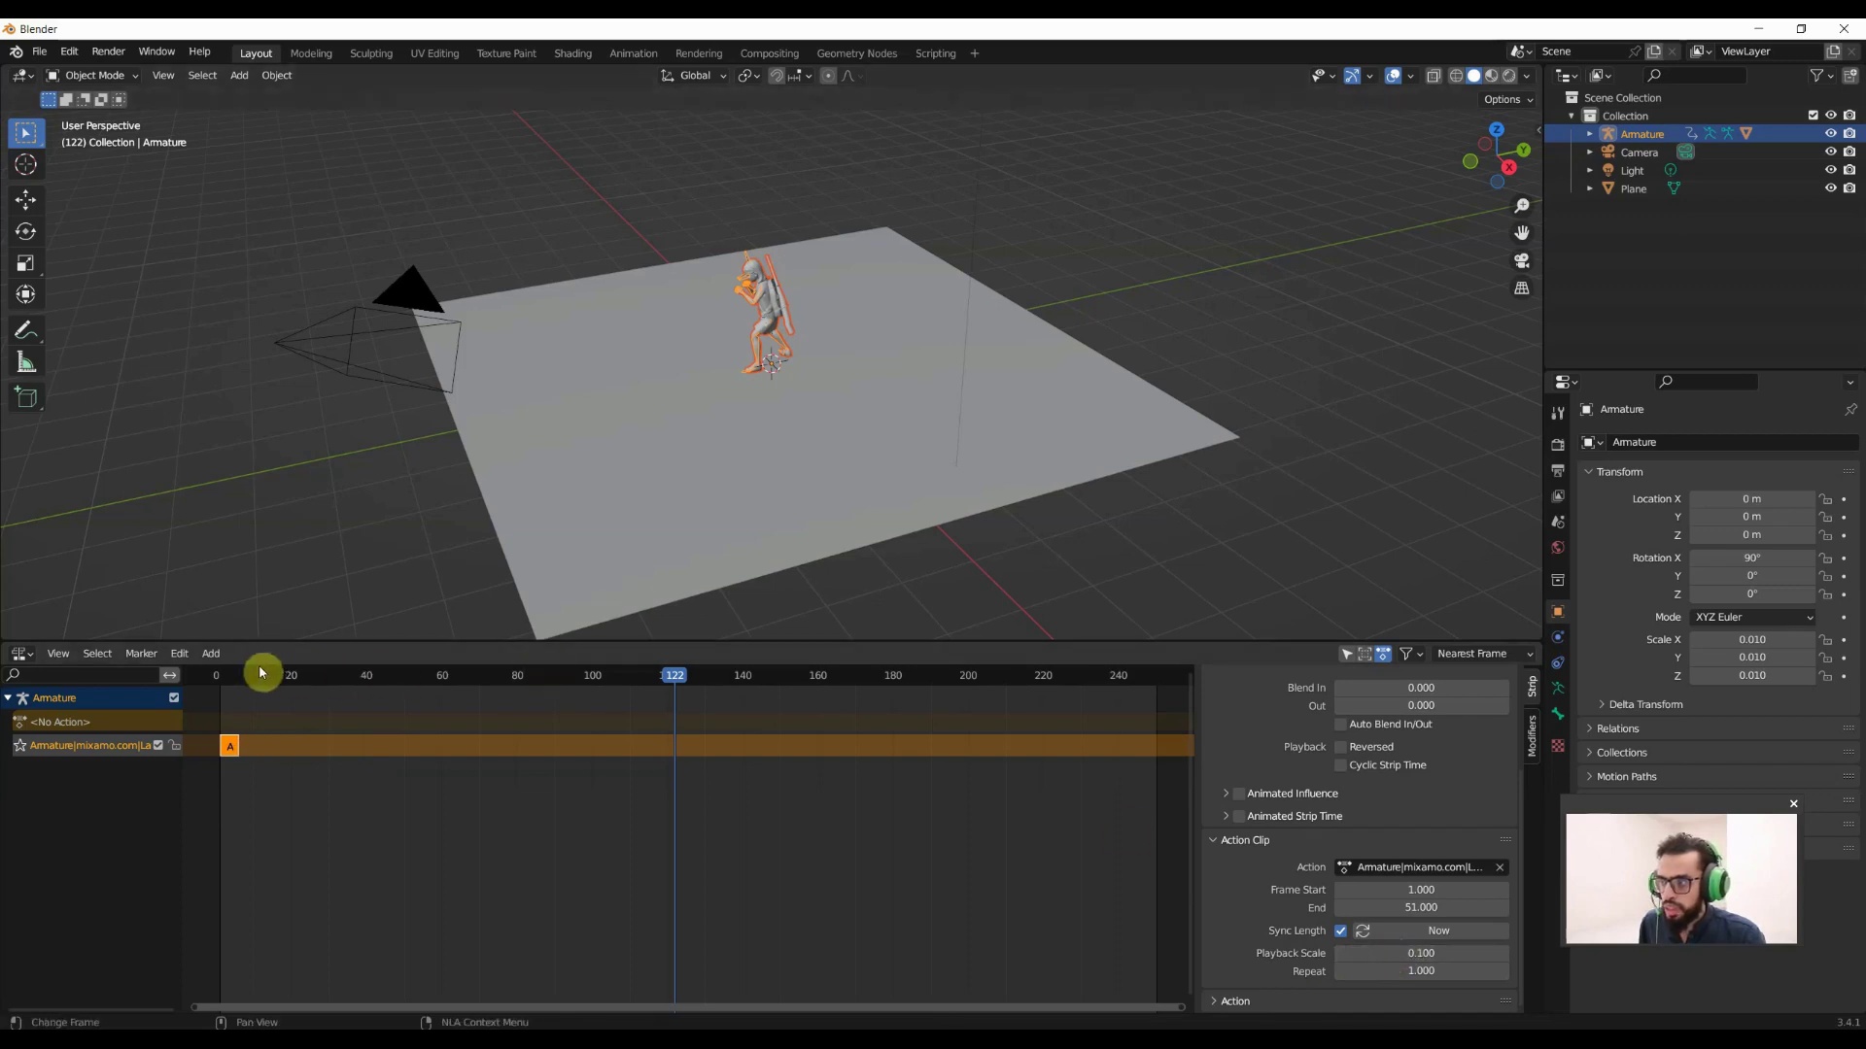
pyautogui.moveTo(219, 680); pyautogui.dragTo(217, 686)
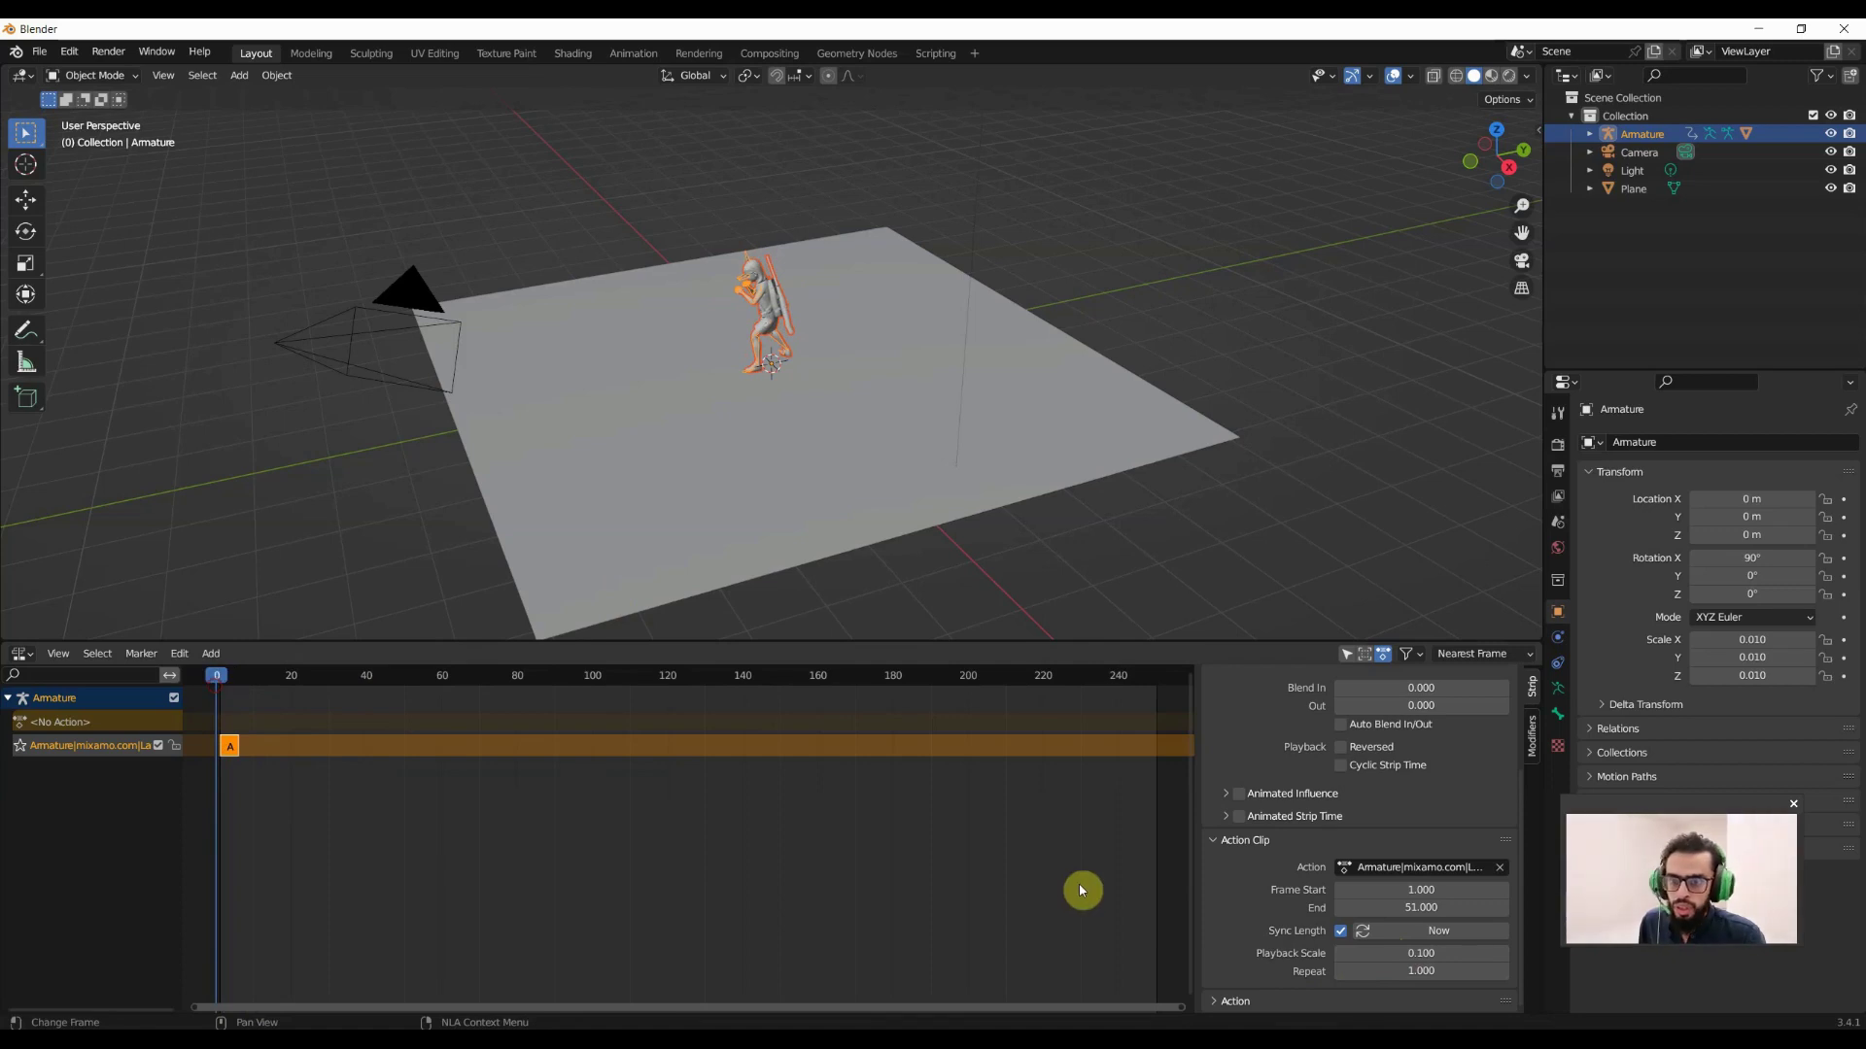
pyautogui.click(1435, 953)
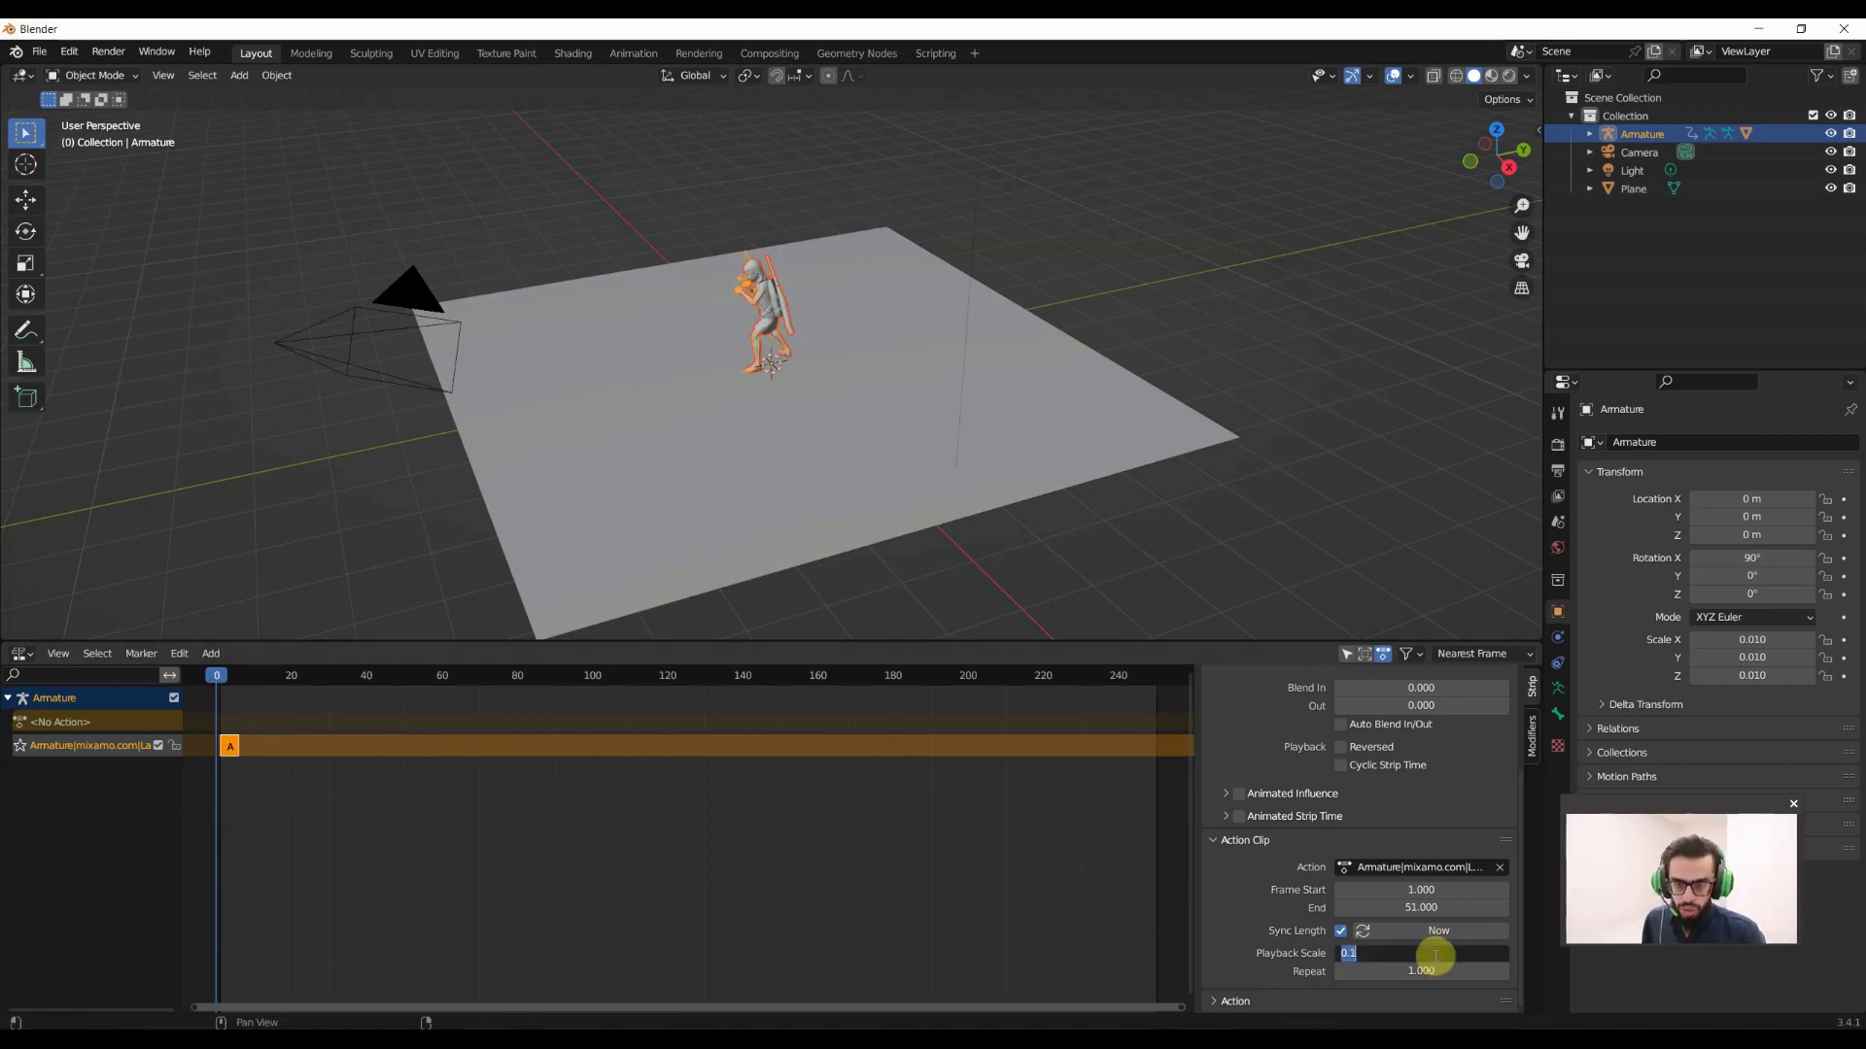
pyautogui.write('2')
pyautogui.press('Return')
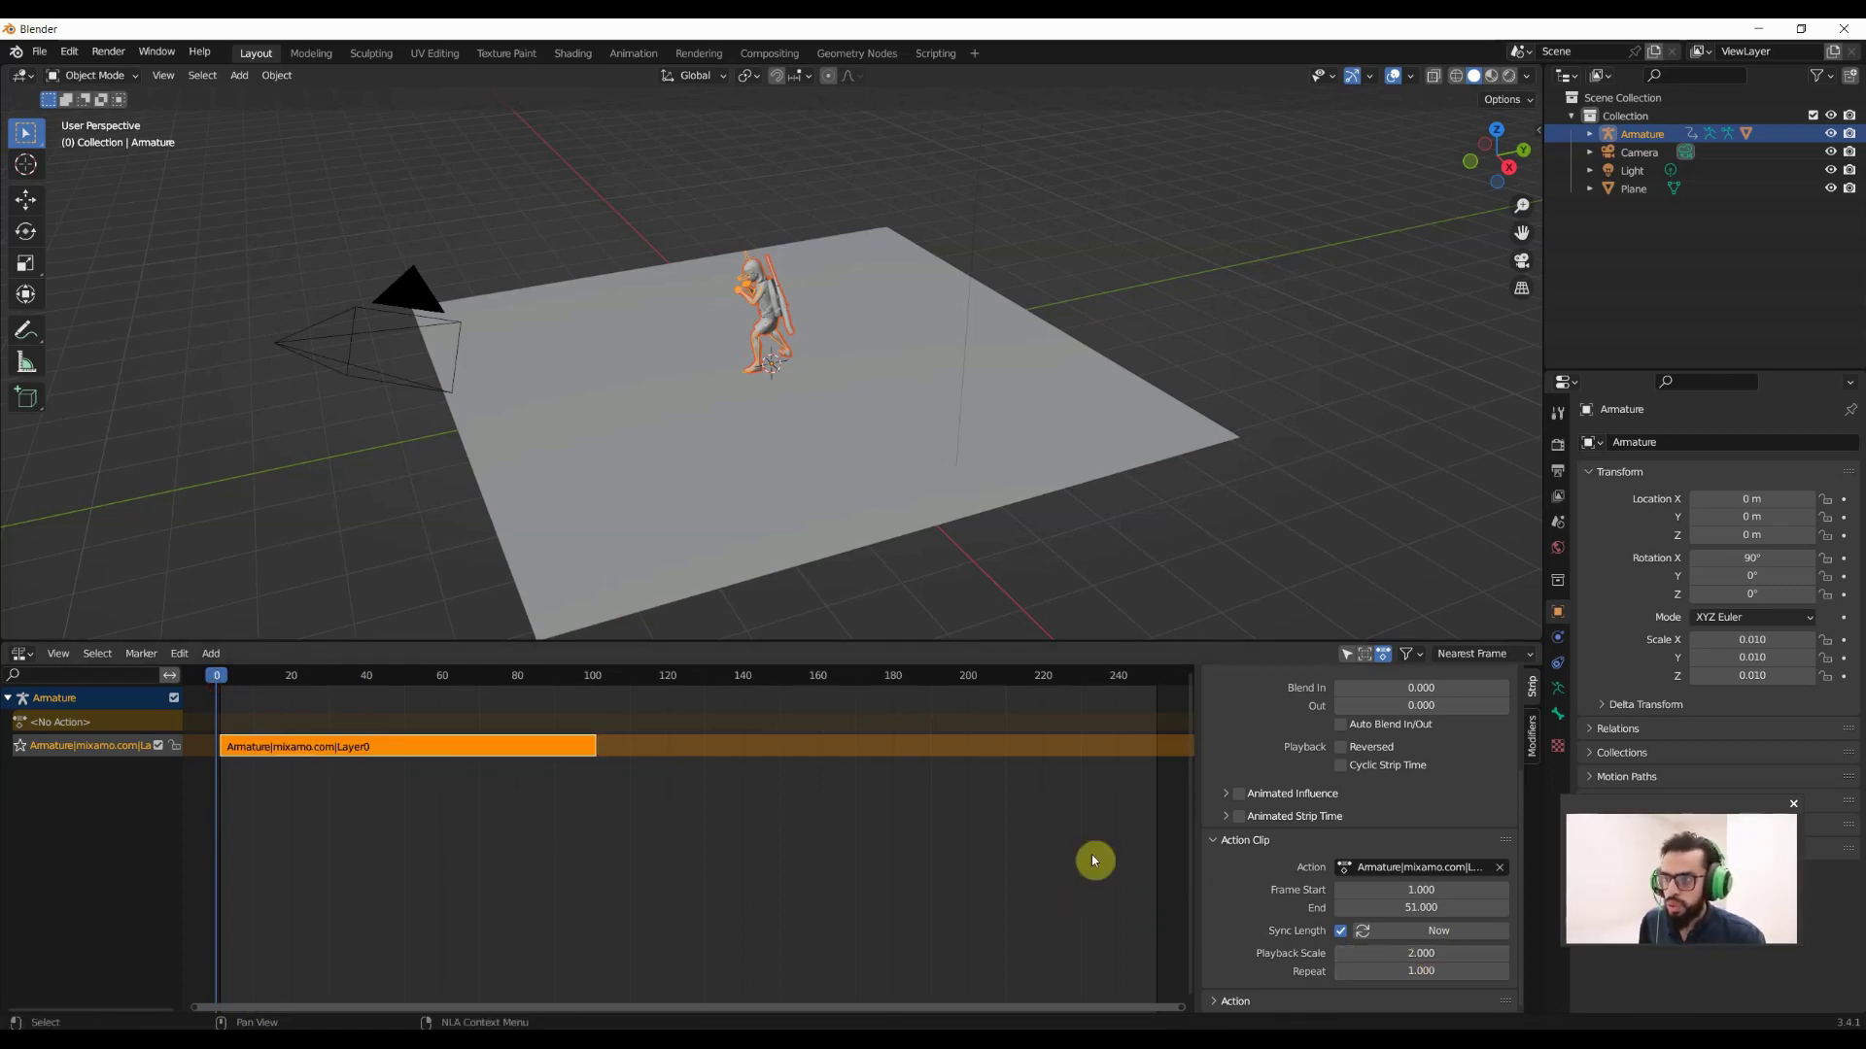
pyautogui.press('space')
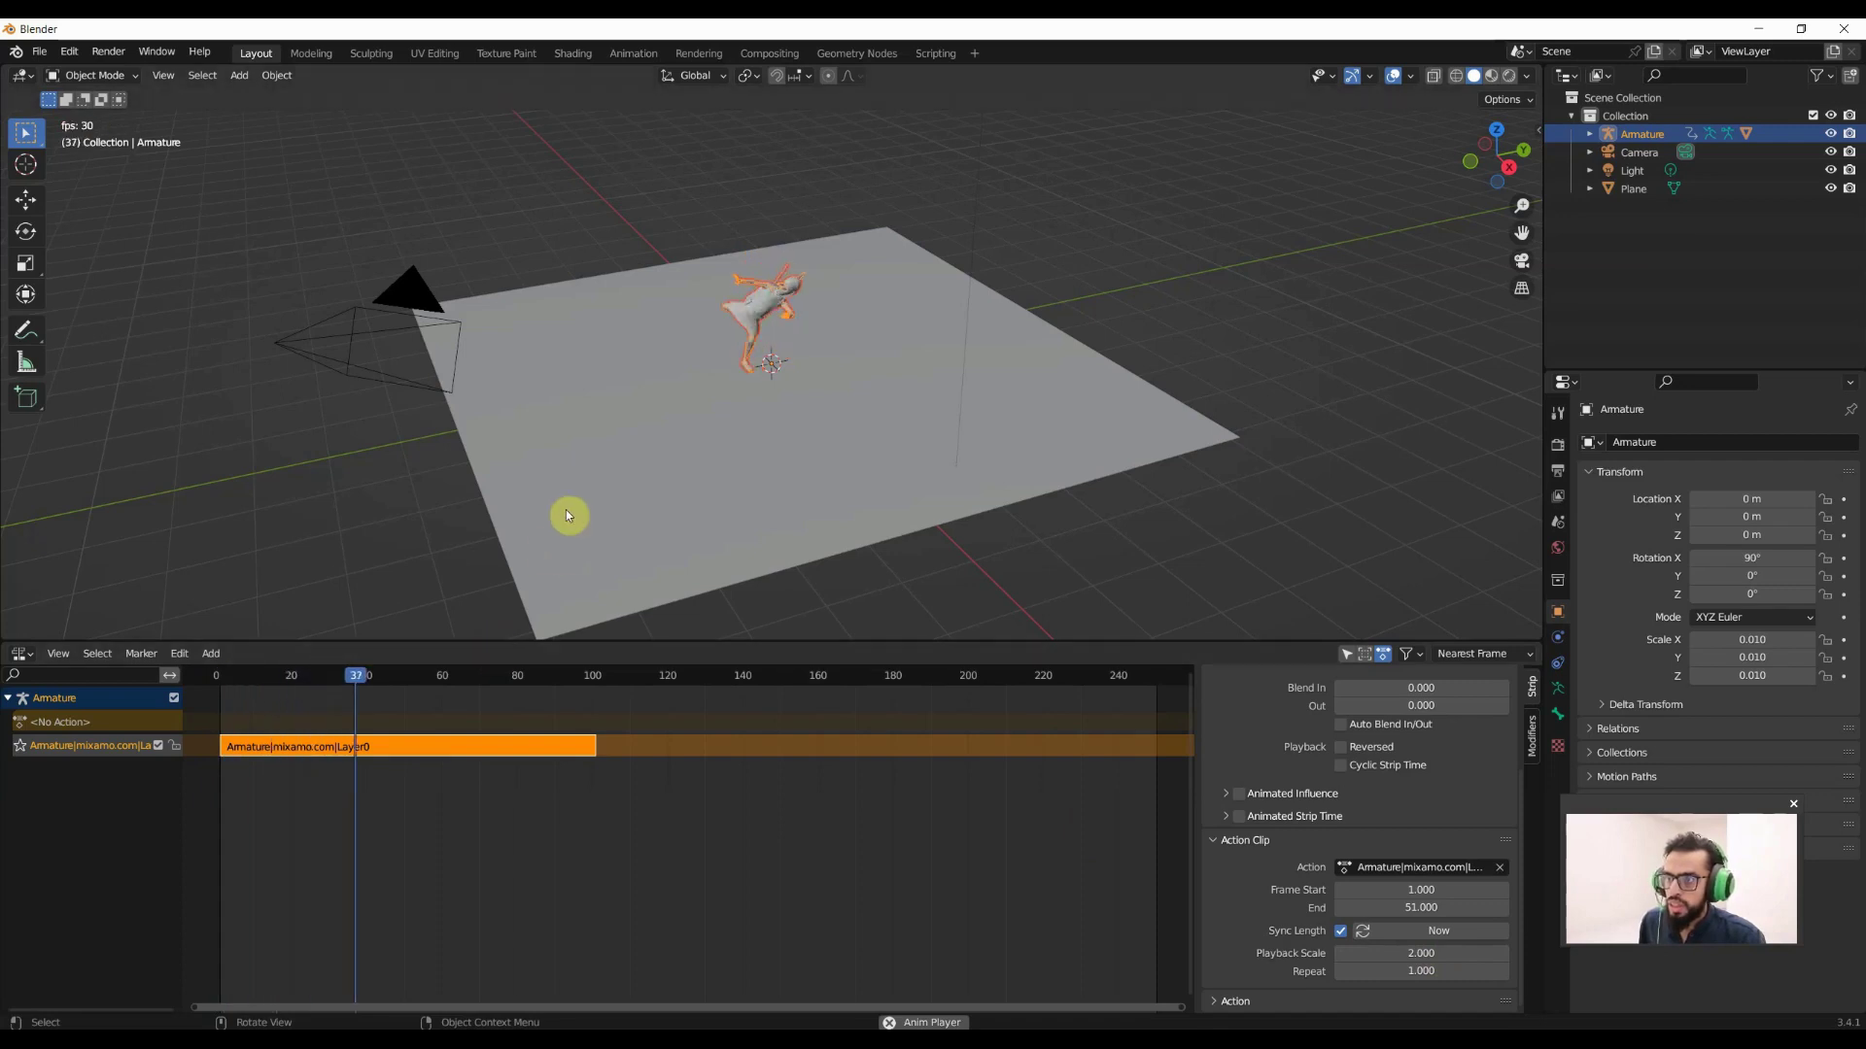
pyautogui.press('space')
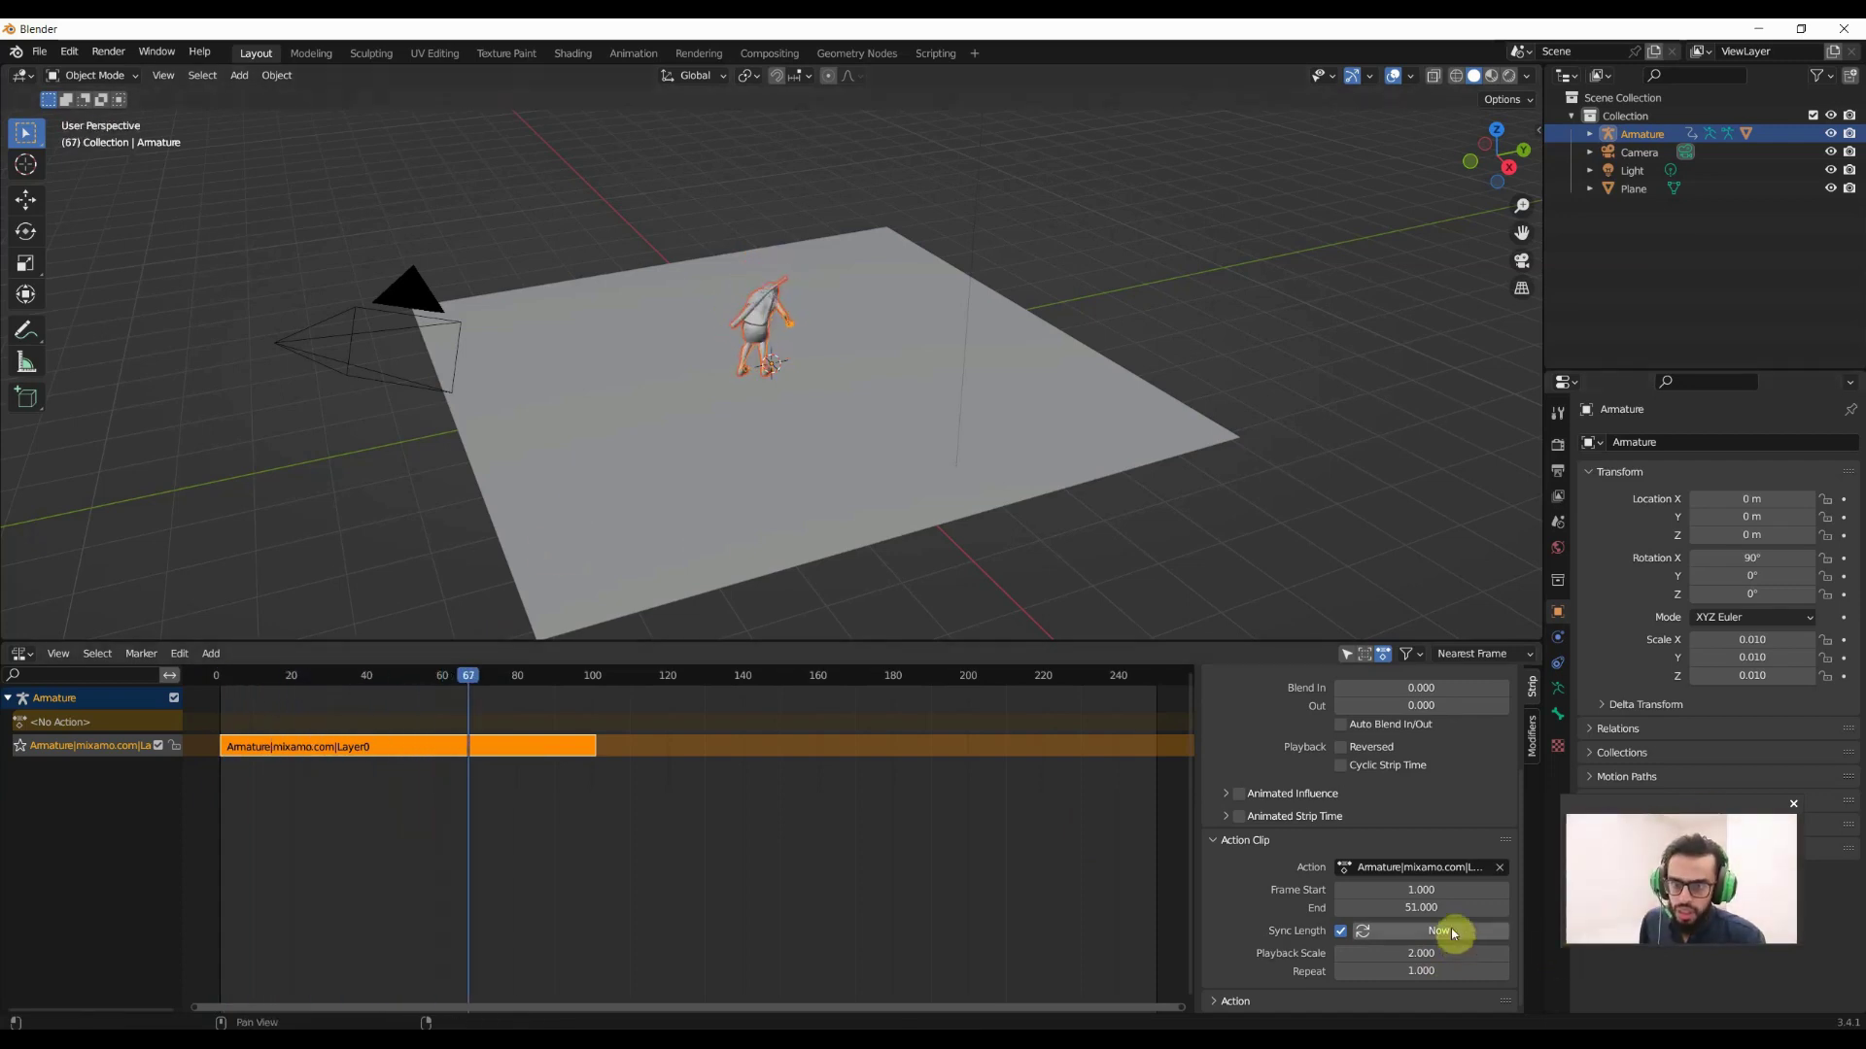
# Raise the playback scale to 4, stretching the strip to about frame 200, and replay from frame 1.
pyautogui.click(1420, 954)
pyautogui.write('4')
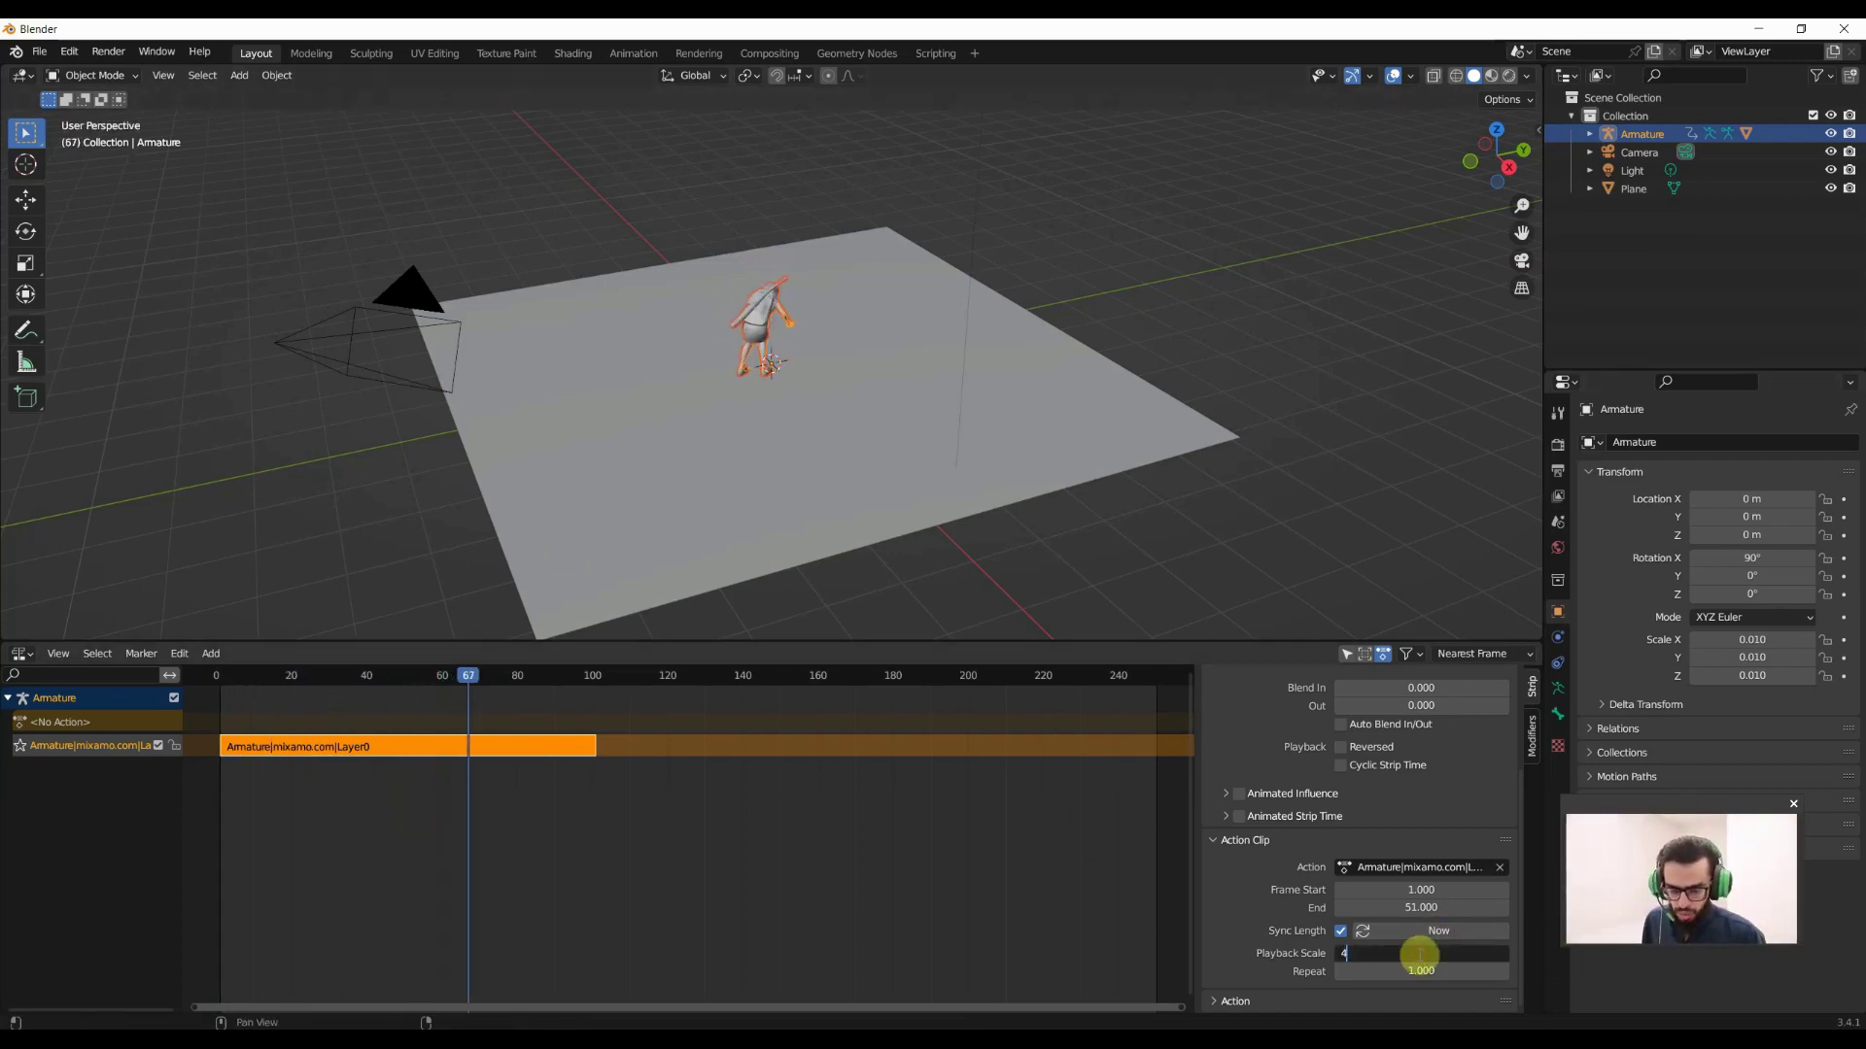
pyautogui.press('Return')
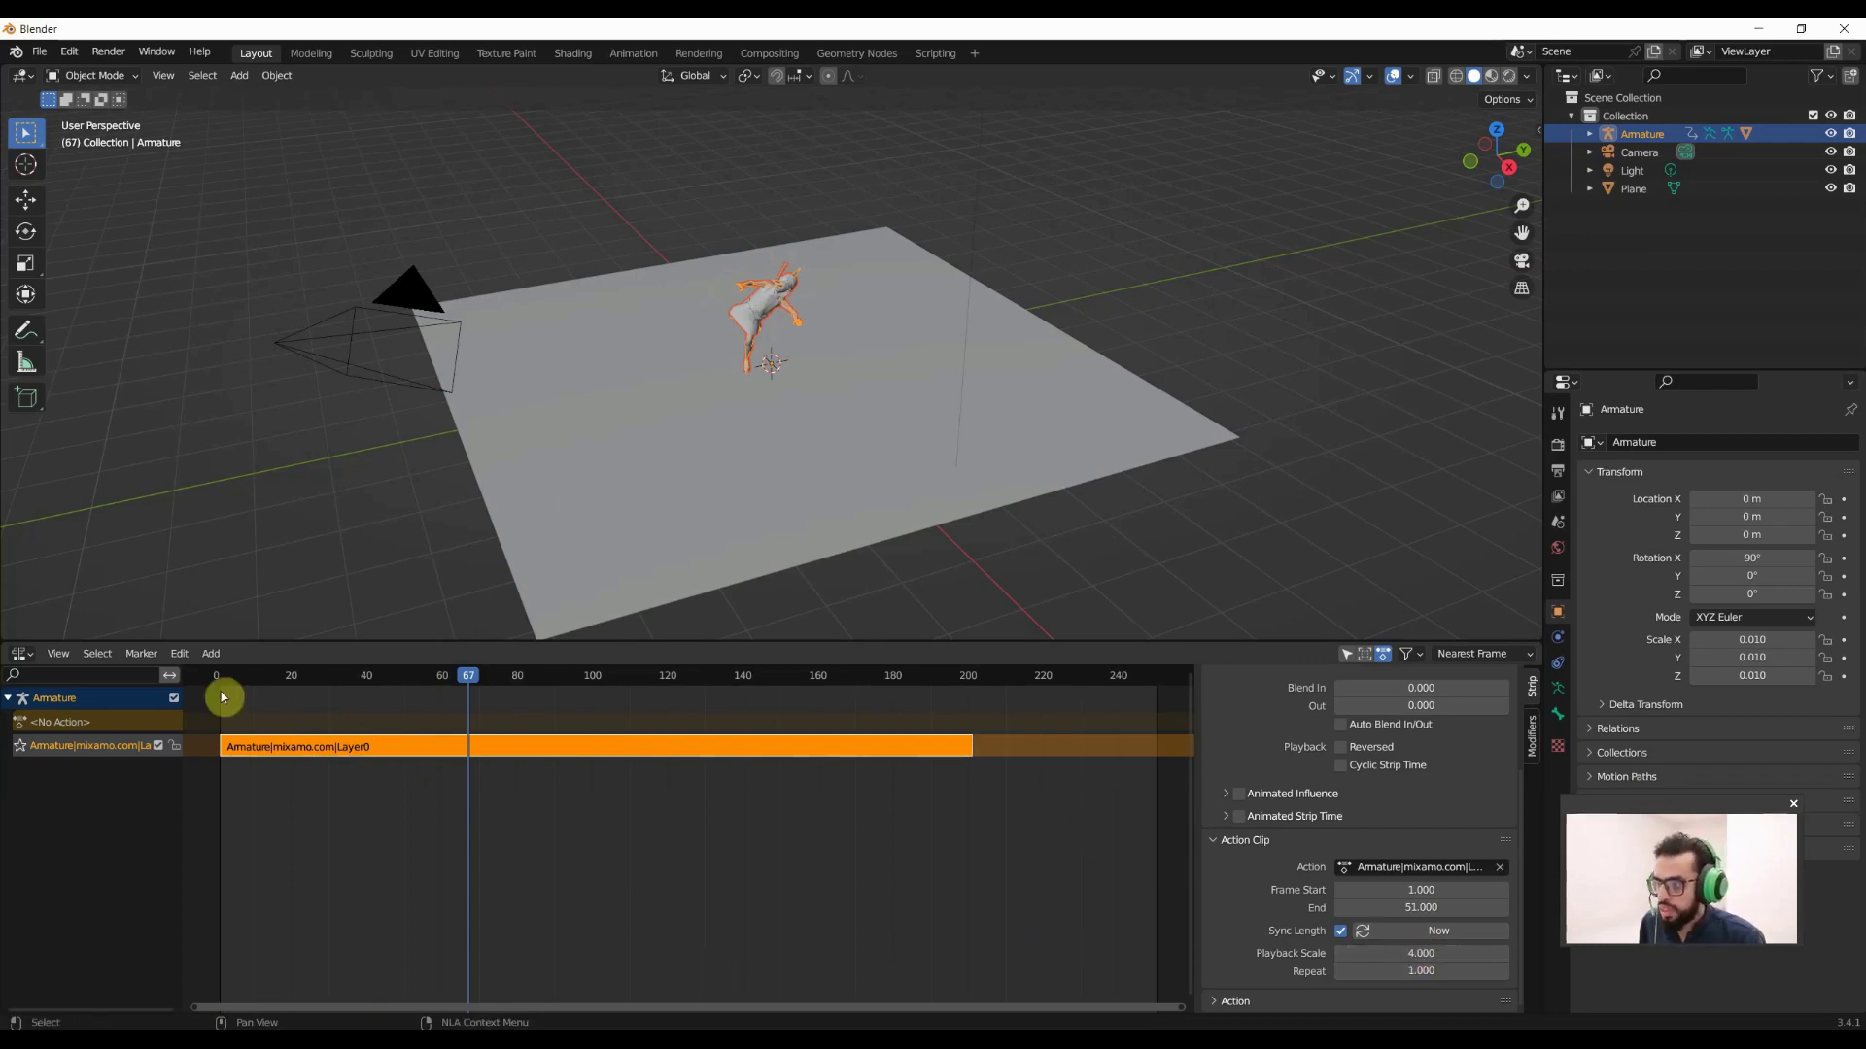
pyautogui.click(222, 676)
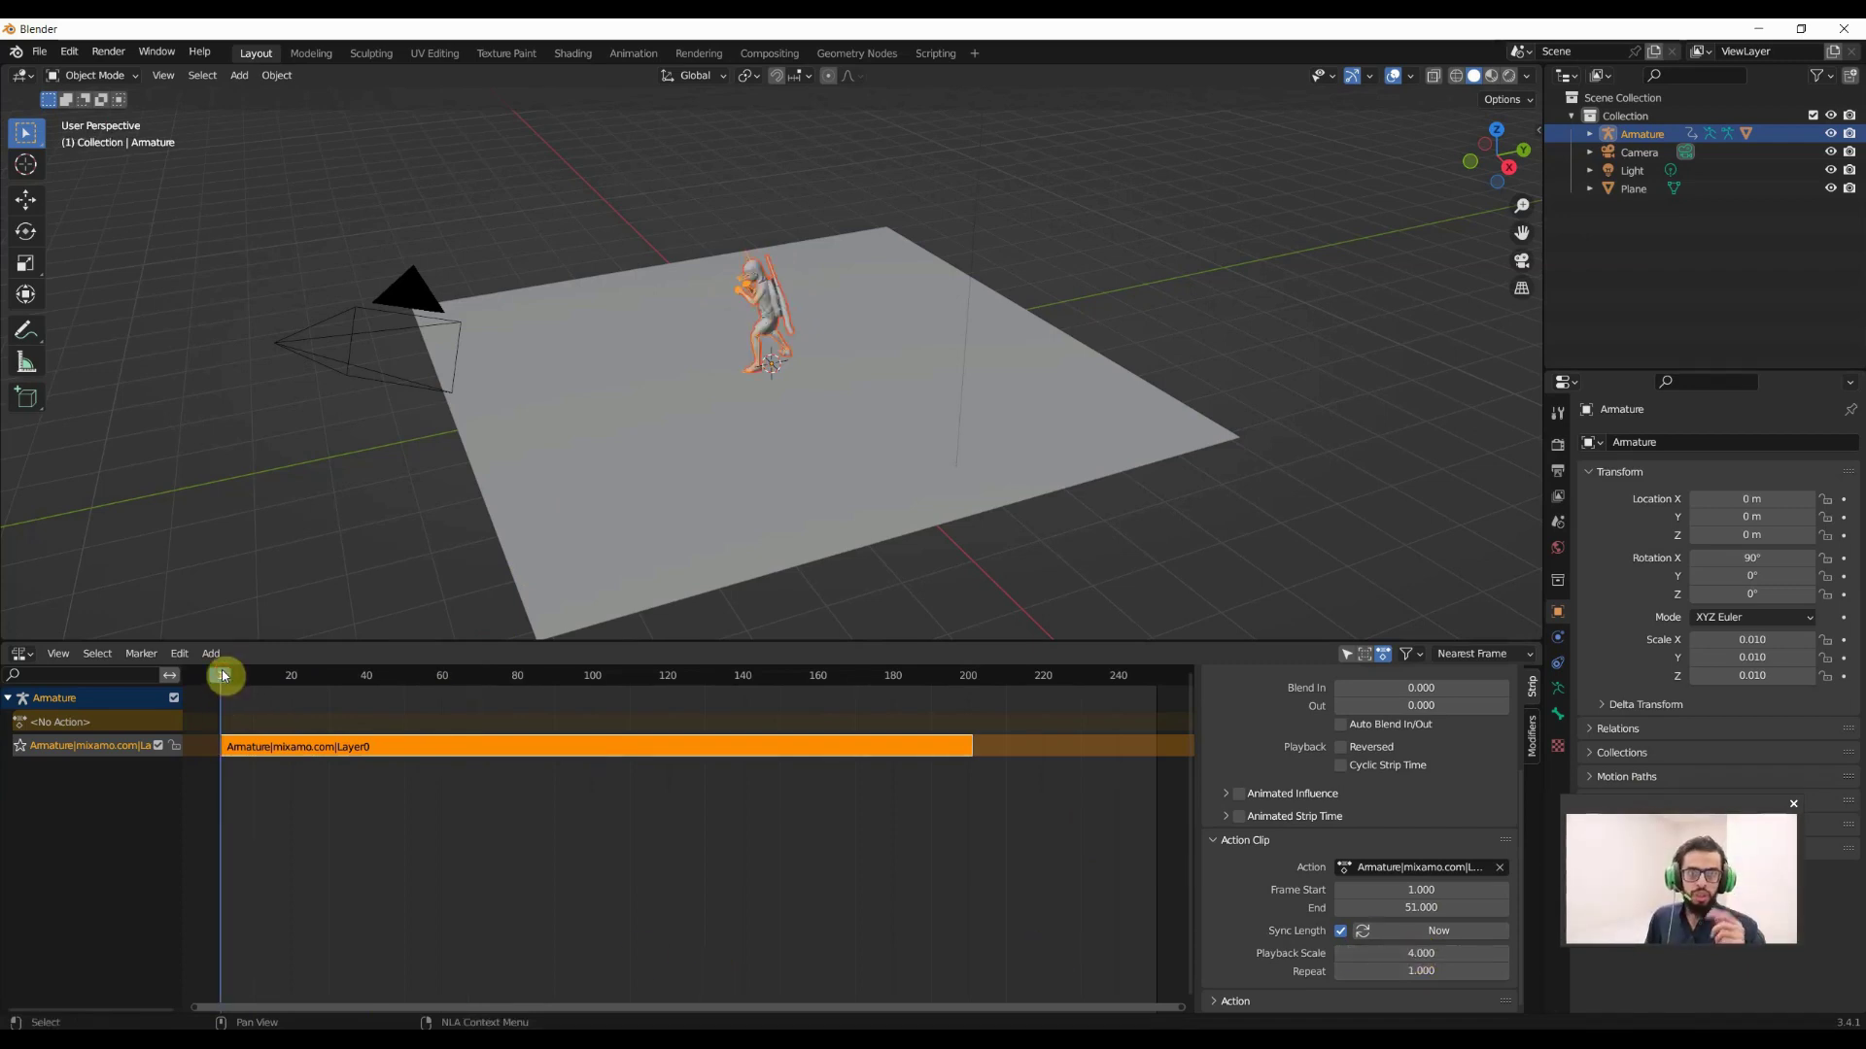
pyautogui.press('space')
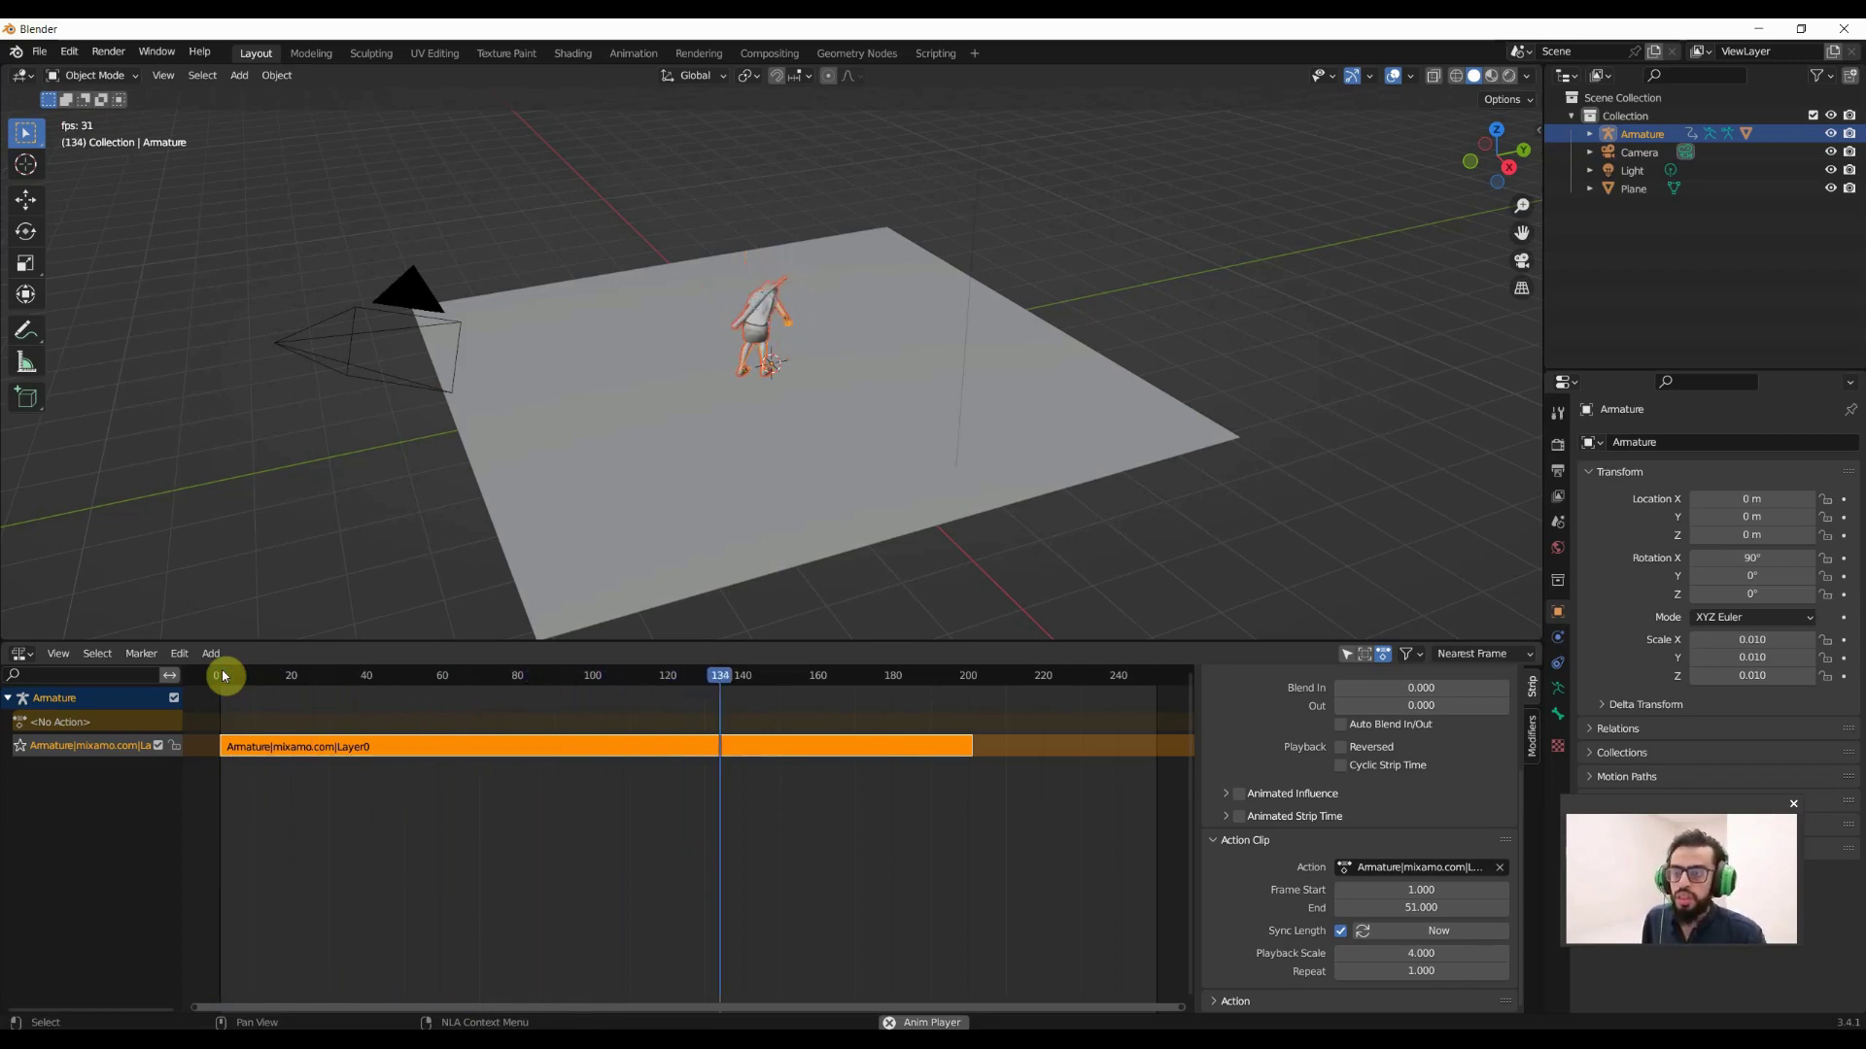
pyautogui.press('space')
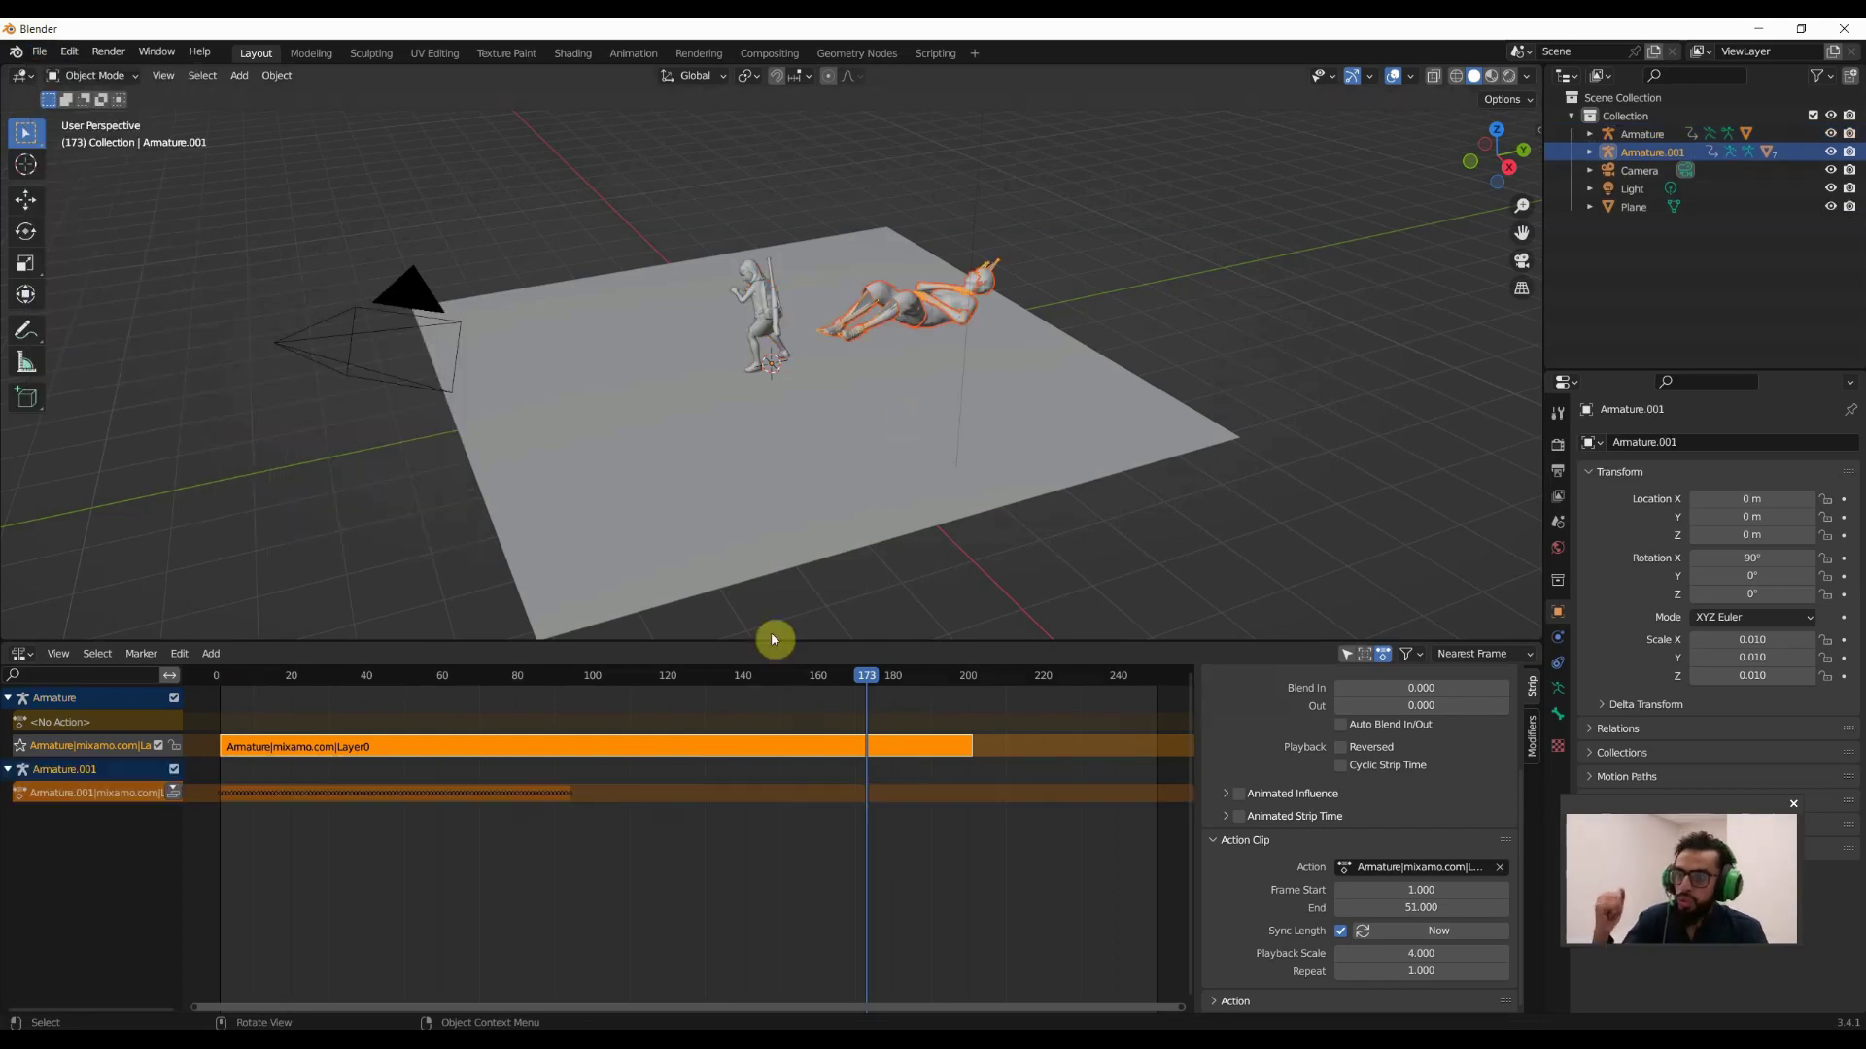
# Play both characters together from frame 1, then return the playhead to frame 0.
pyautogui.click(221, 685)
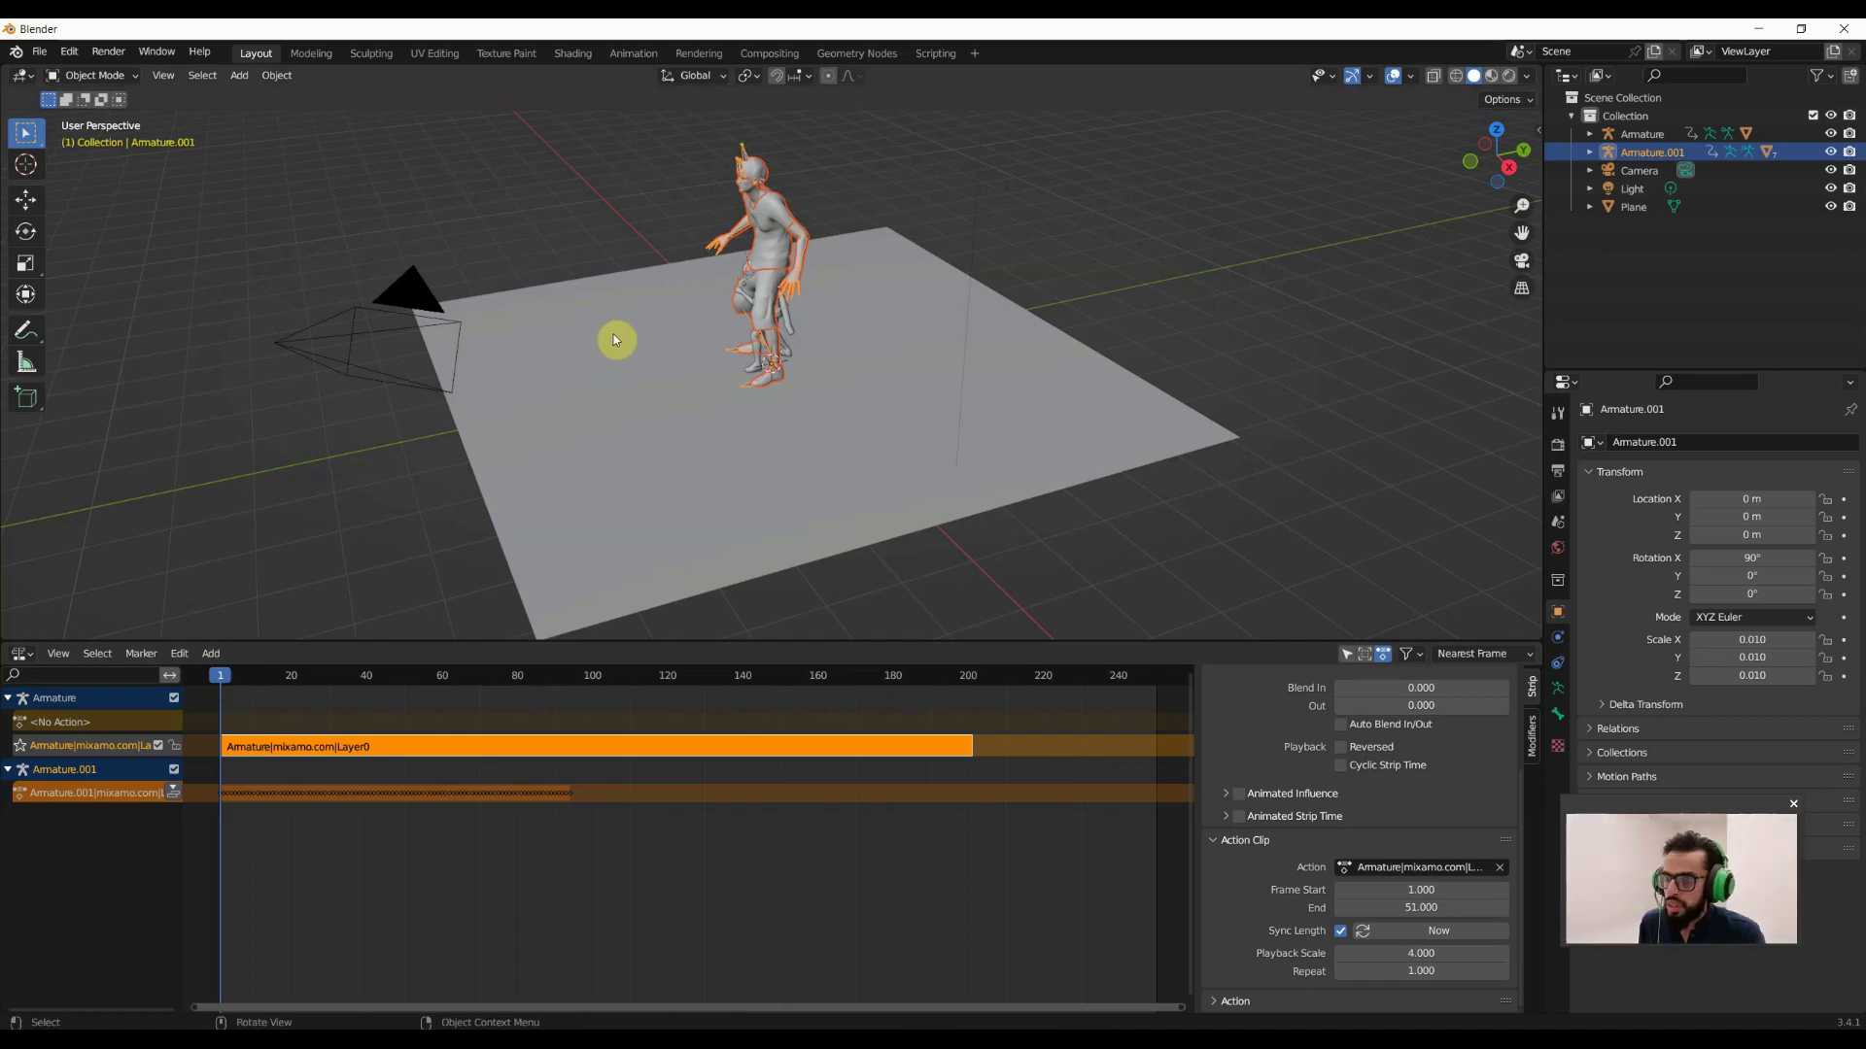
pyautogui.press('space')
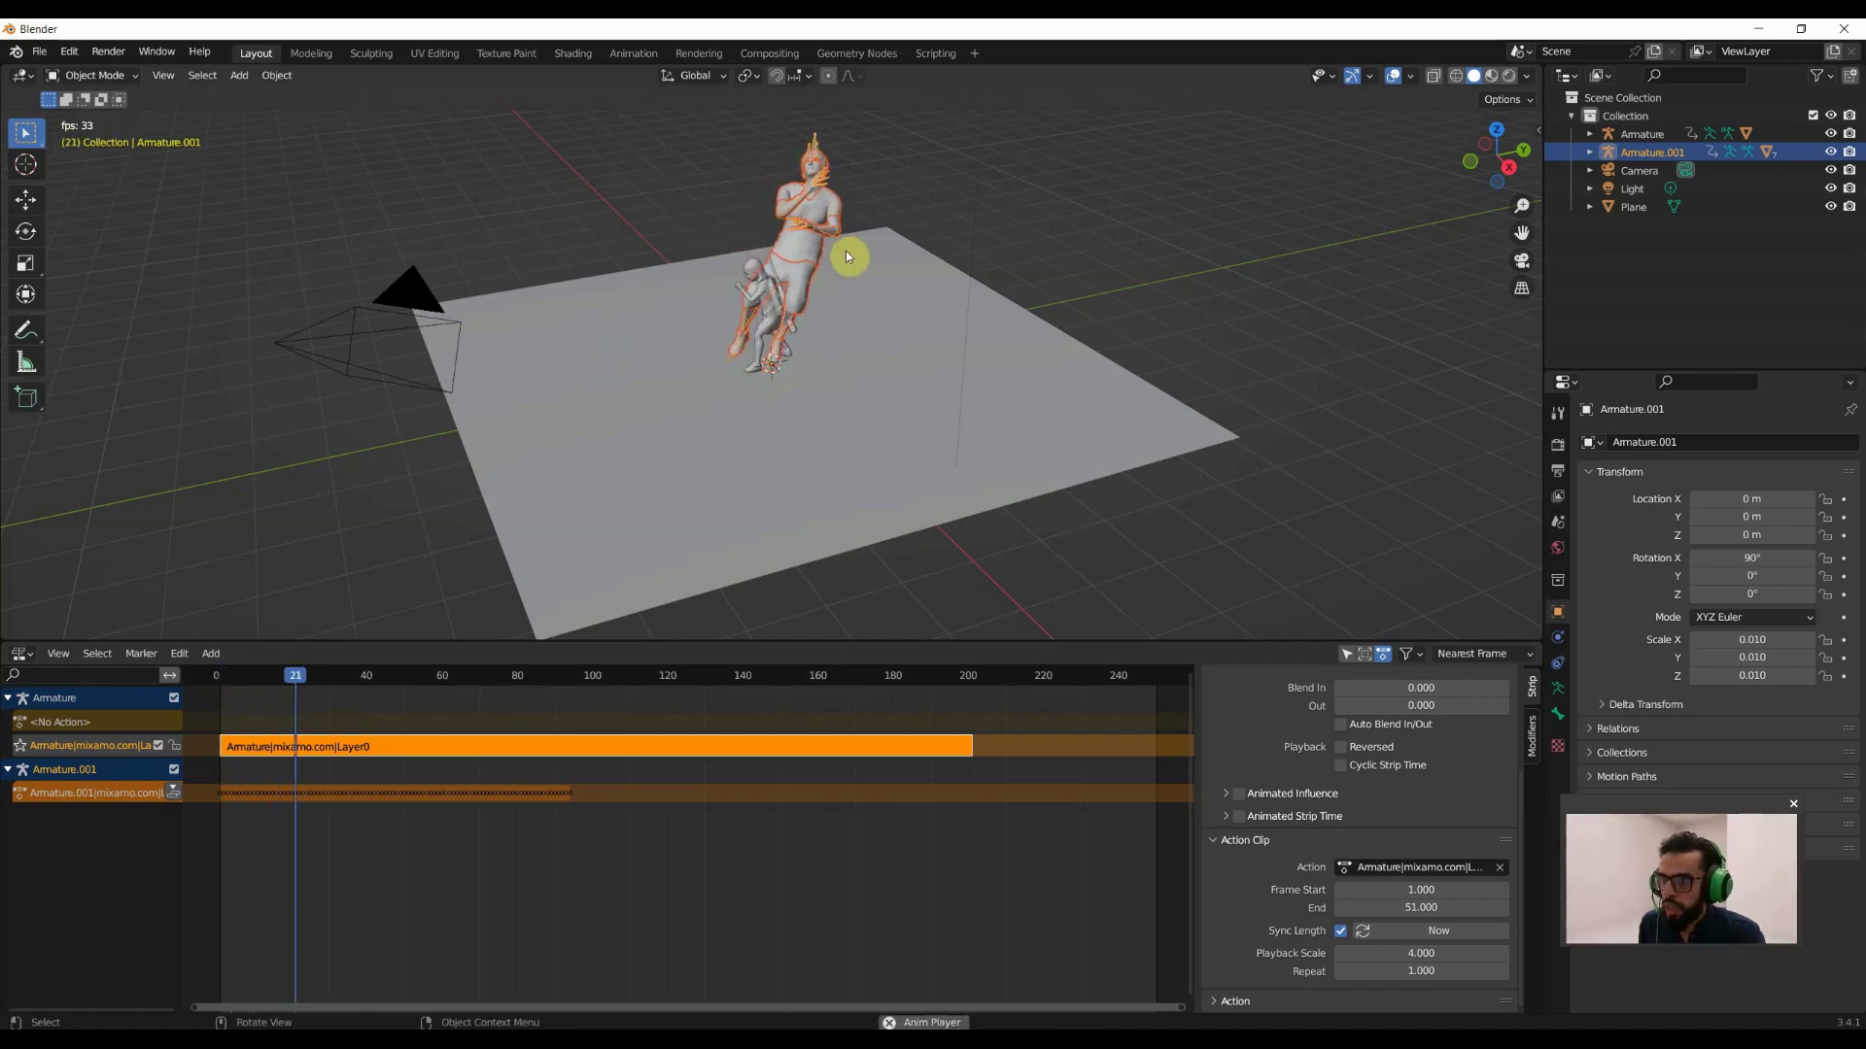
pyautogui.press('space')
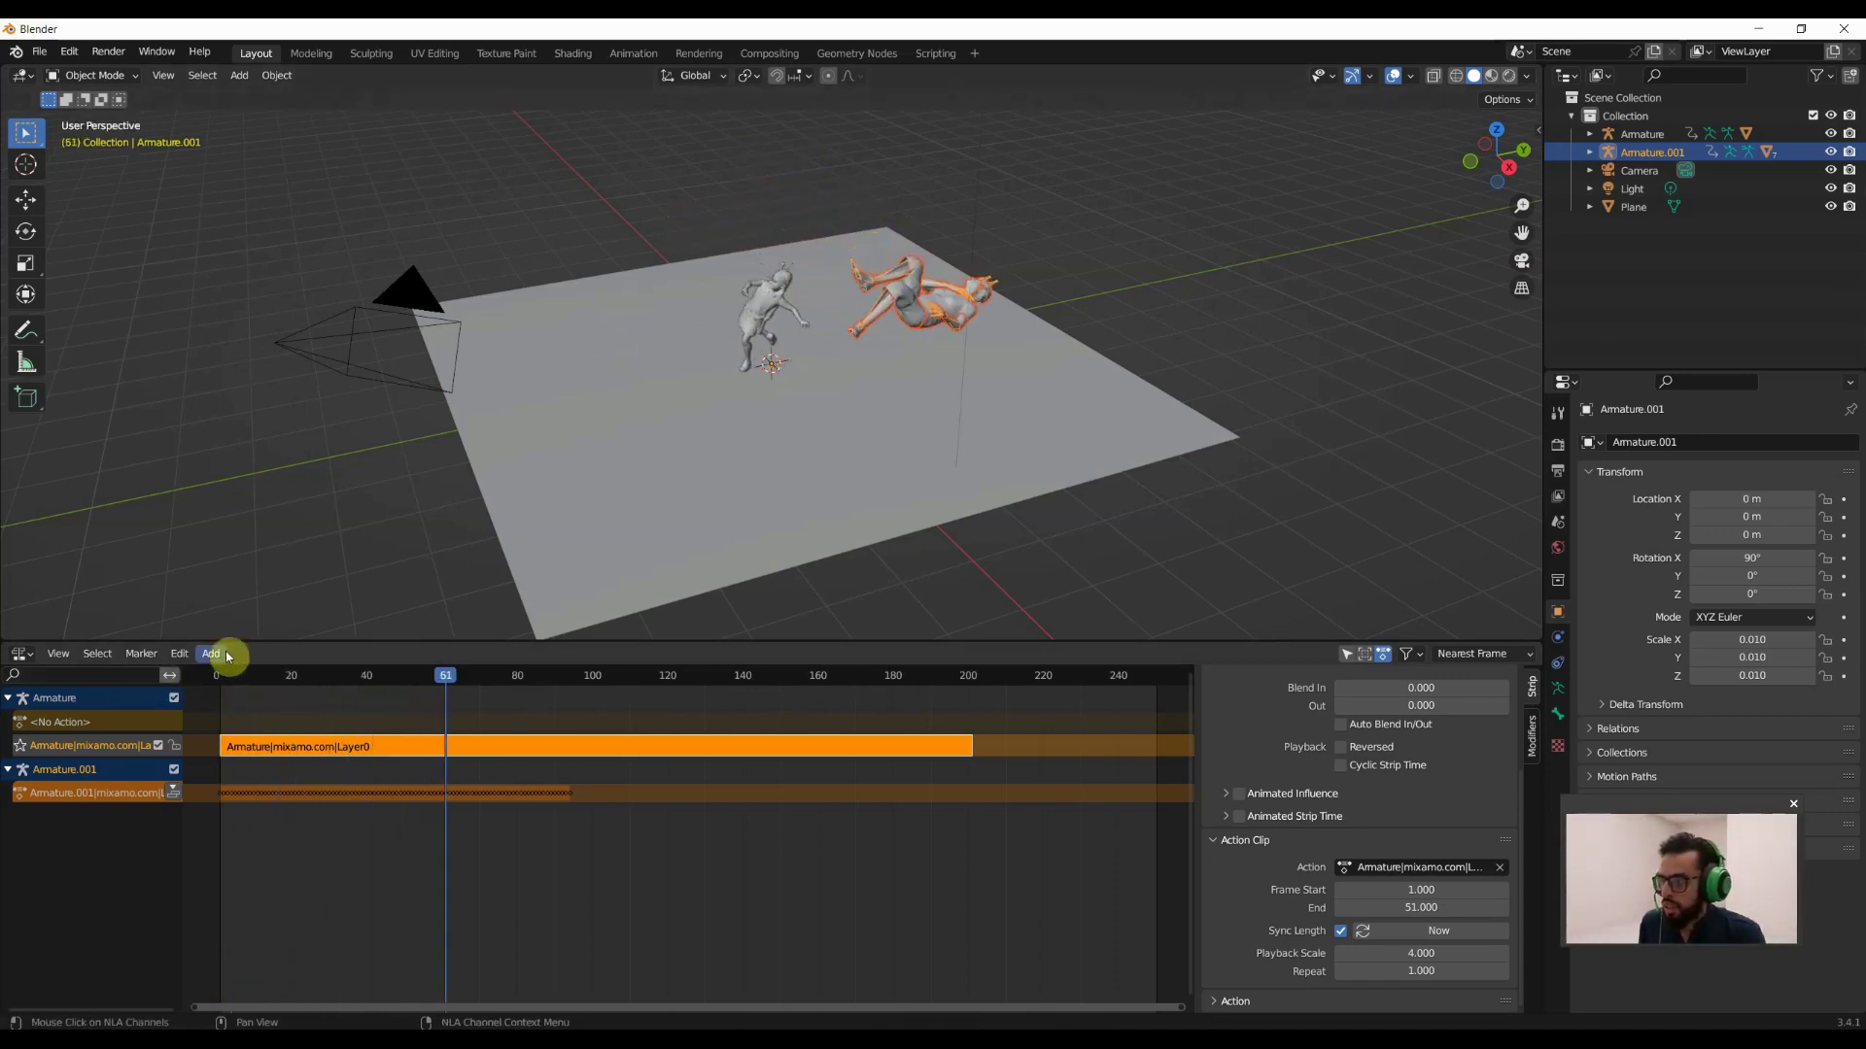
pyautogui.moveTo(246, 679); pyautogui.dragTo(213, 688)
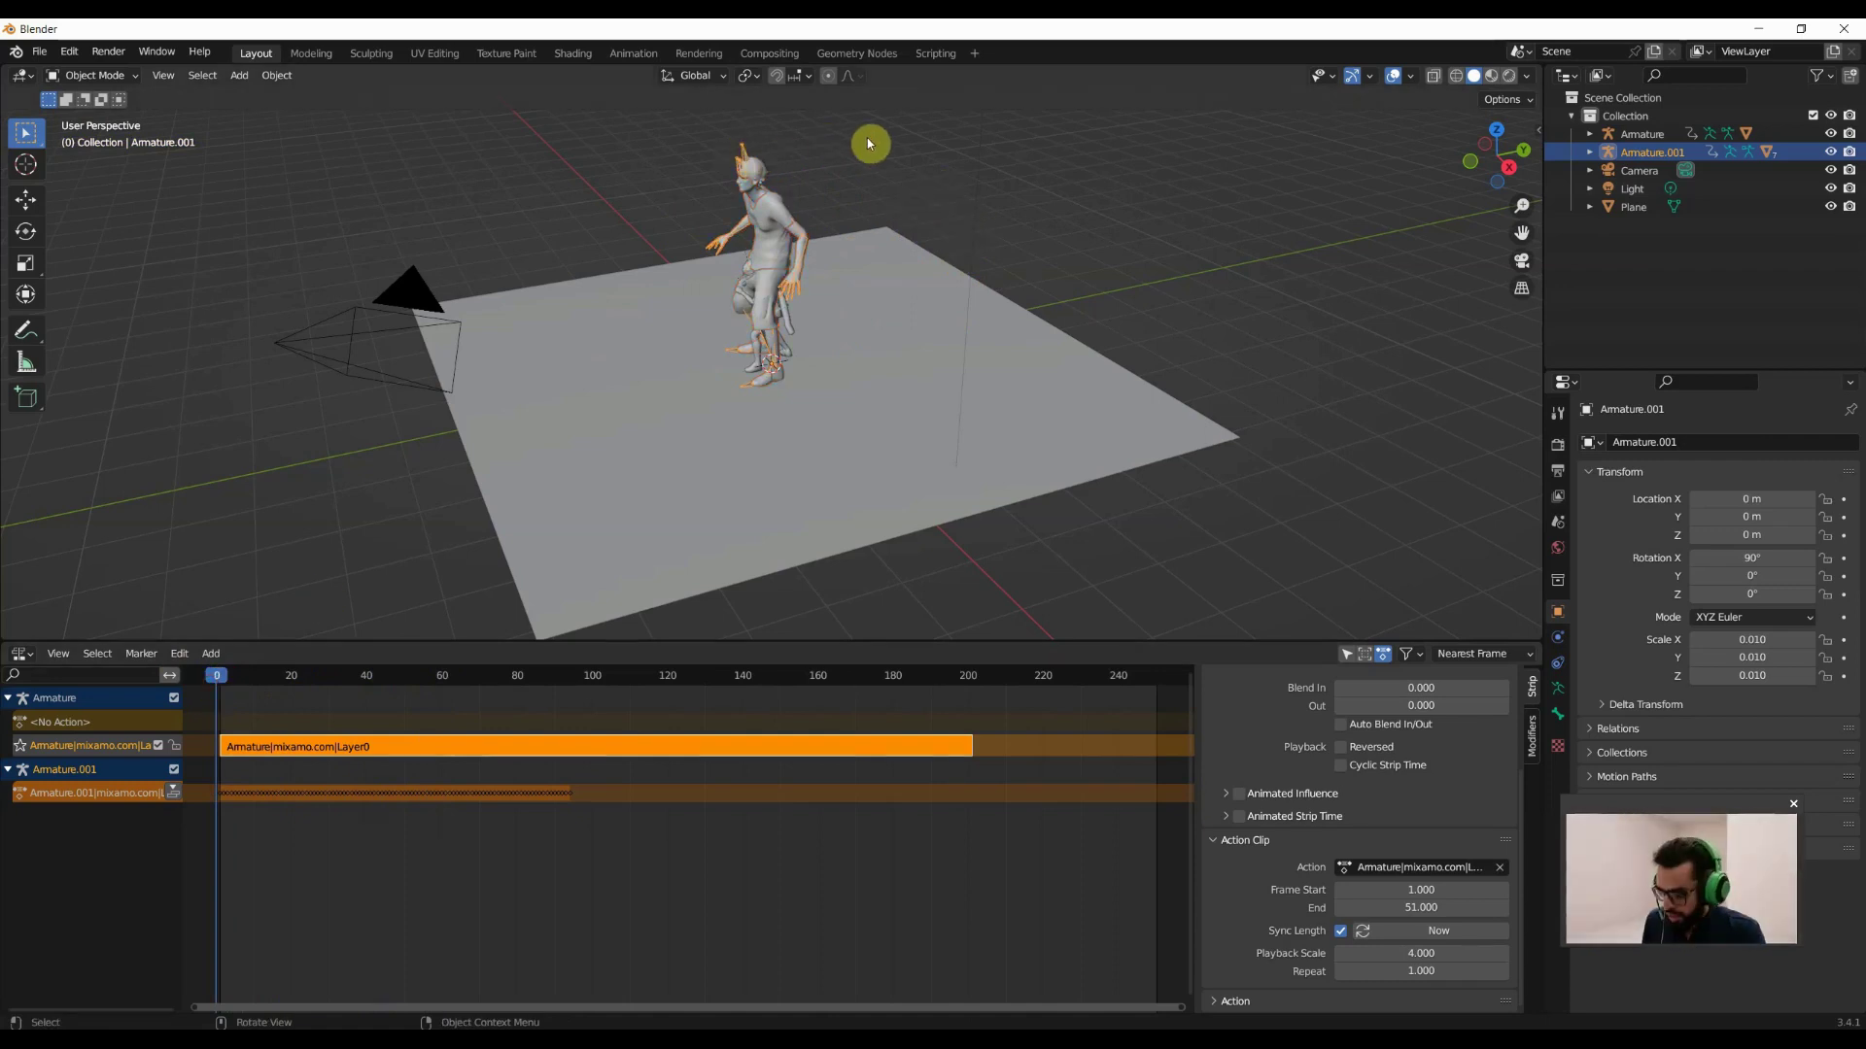
# Scale Armature.001 to 0.005, rotate it 180° in top view, and place it opposite the first character.
pyautogui.press('s')
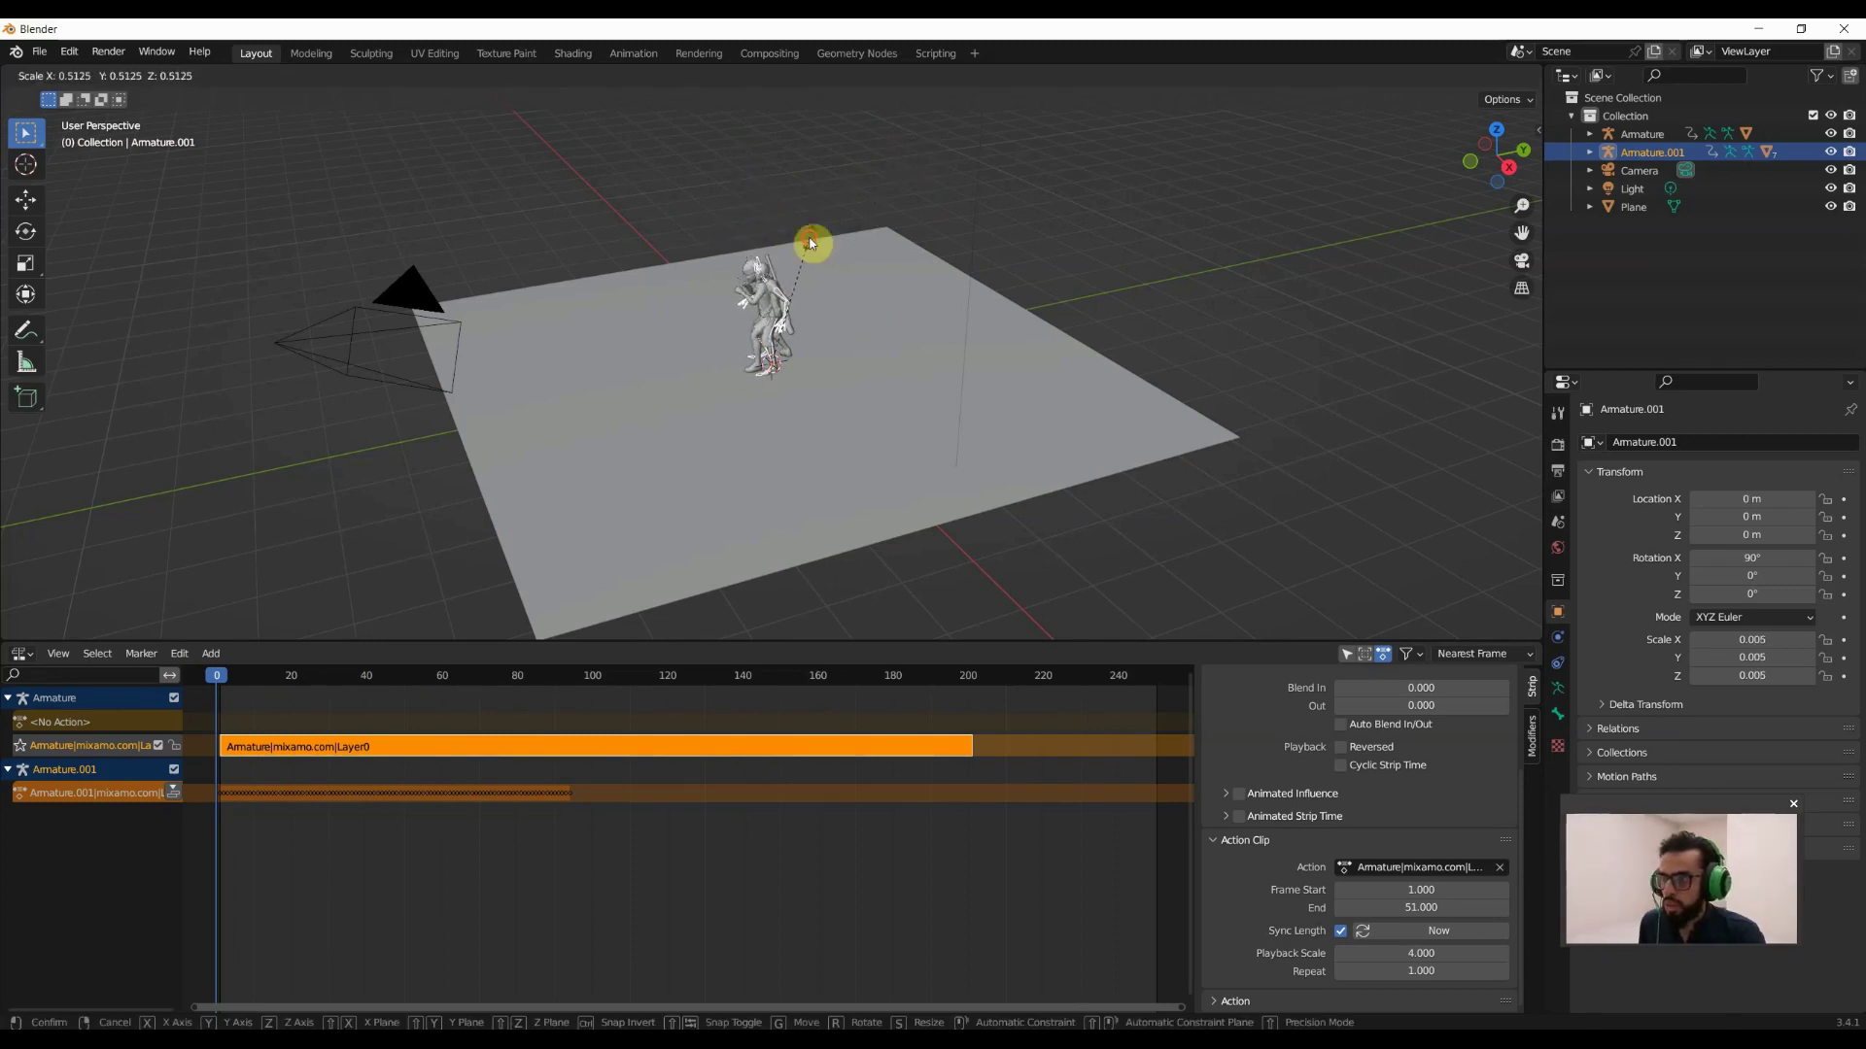
pyautogui.click(811, 243)
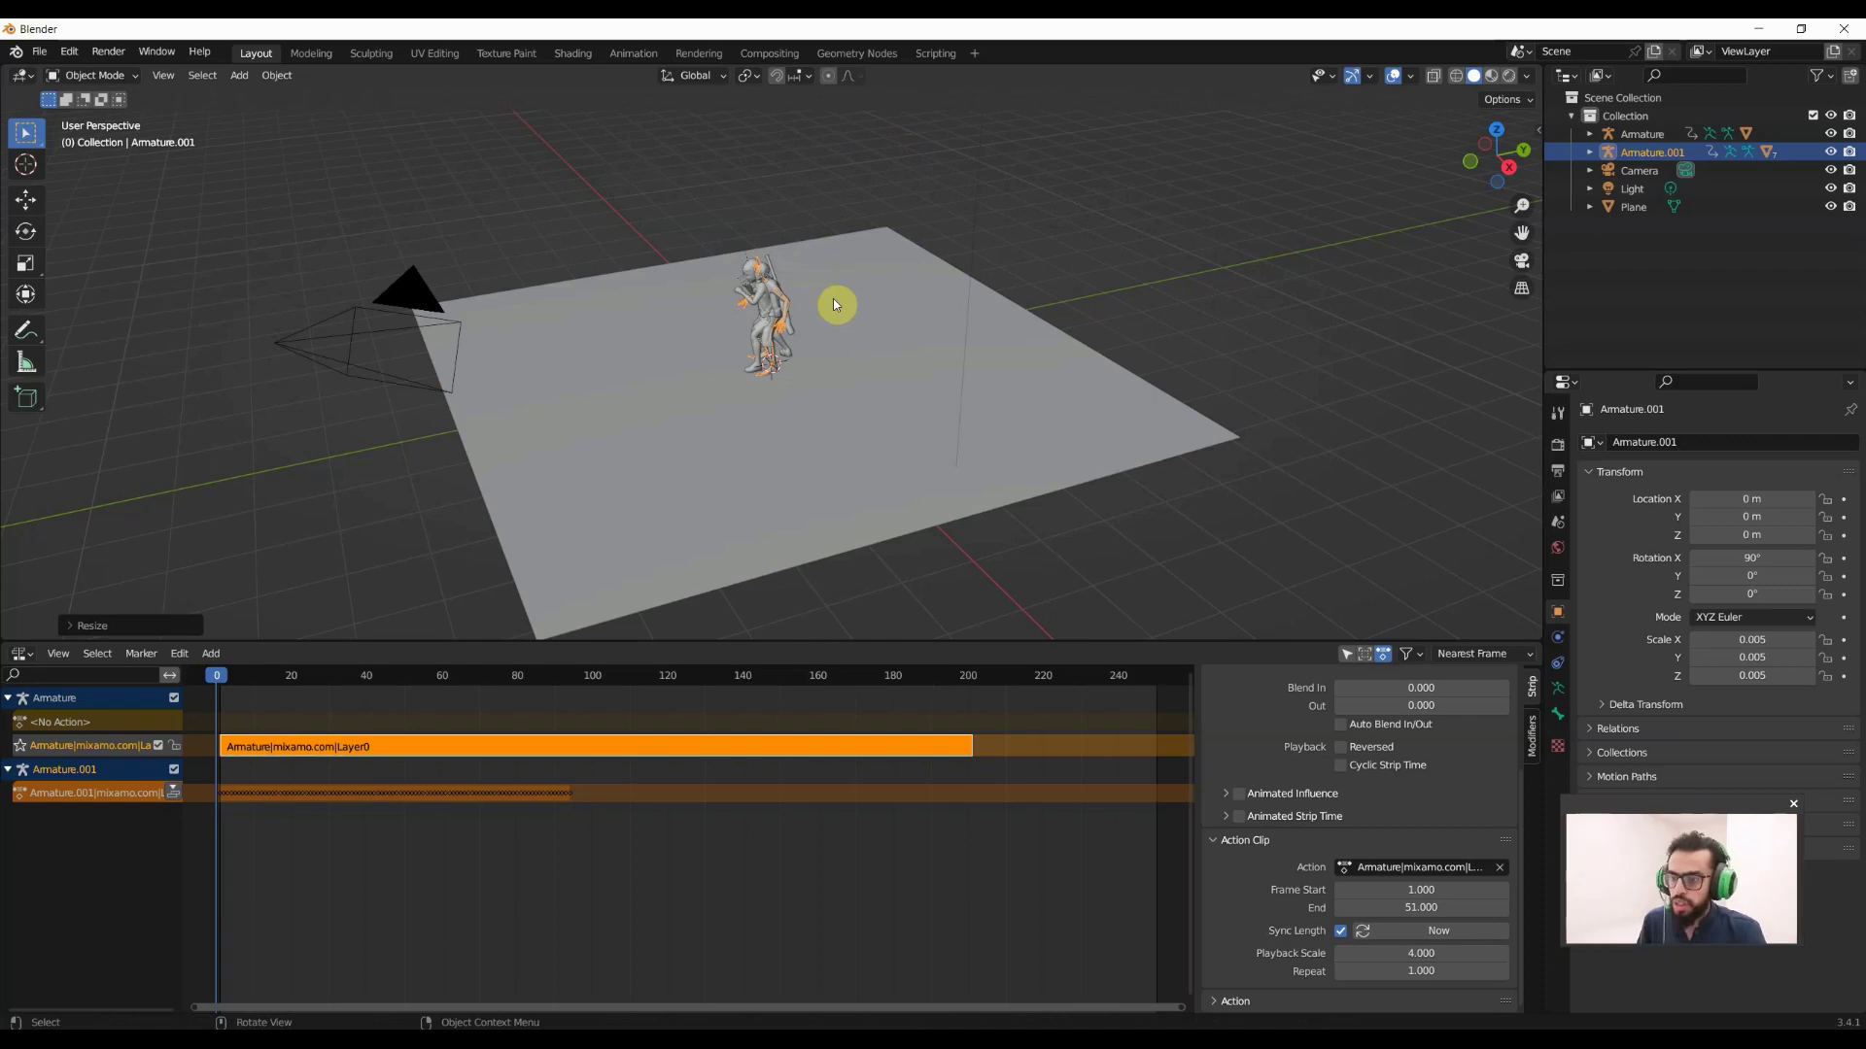
pyautogui.press('KP_7')
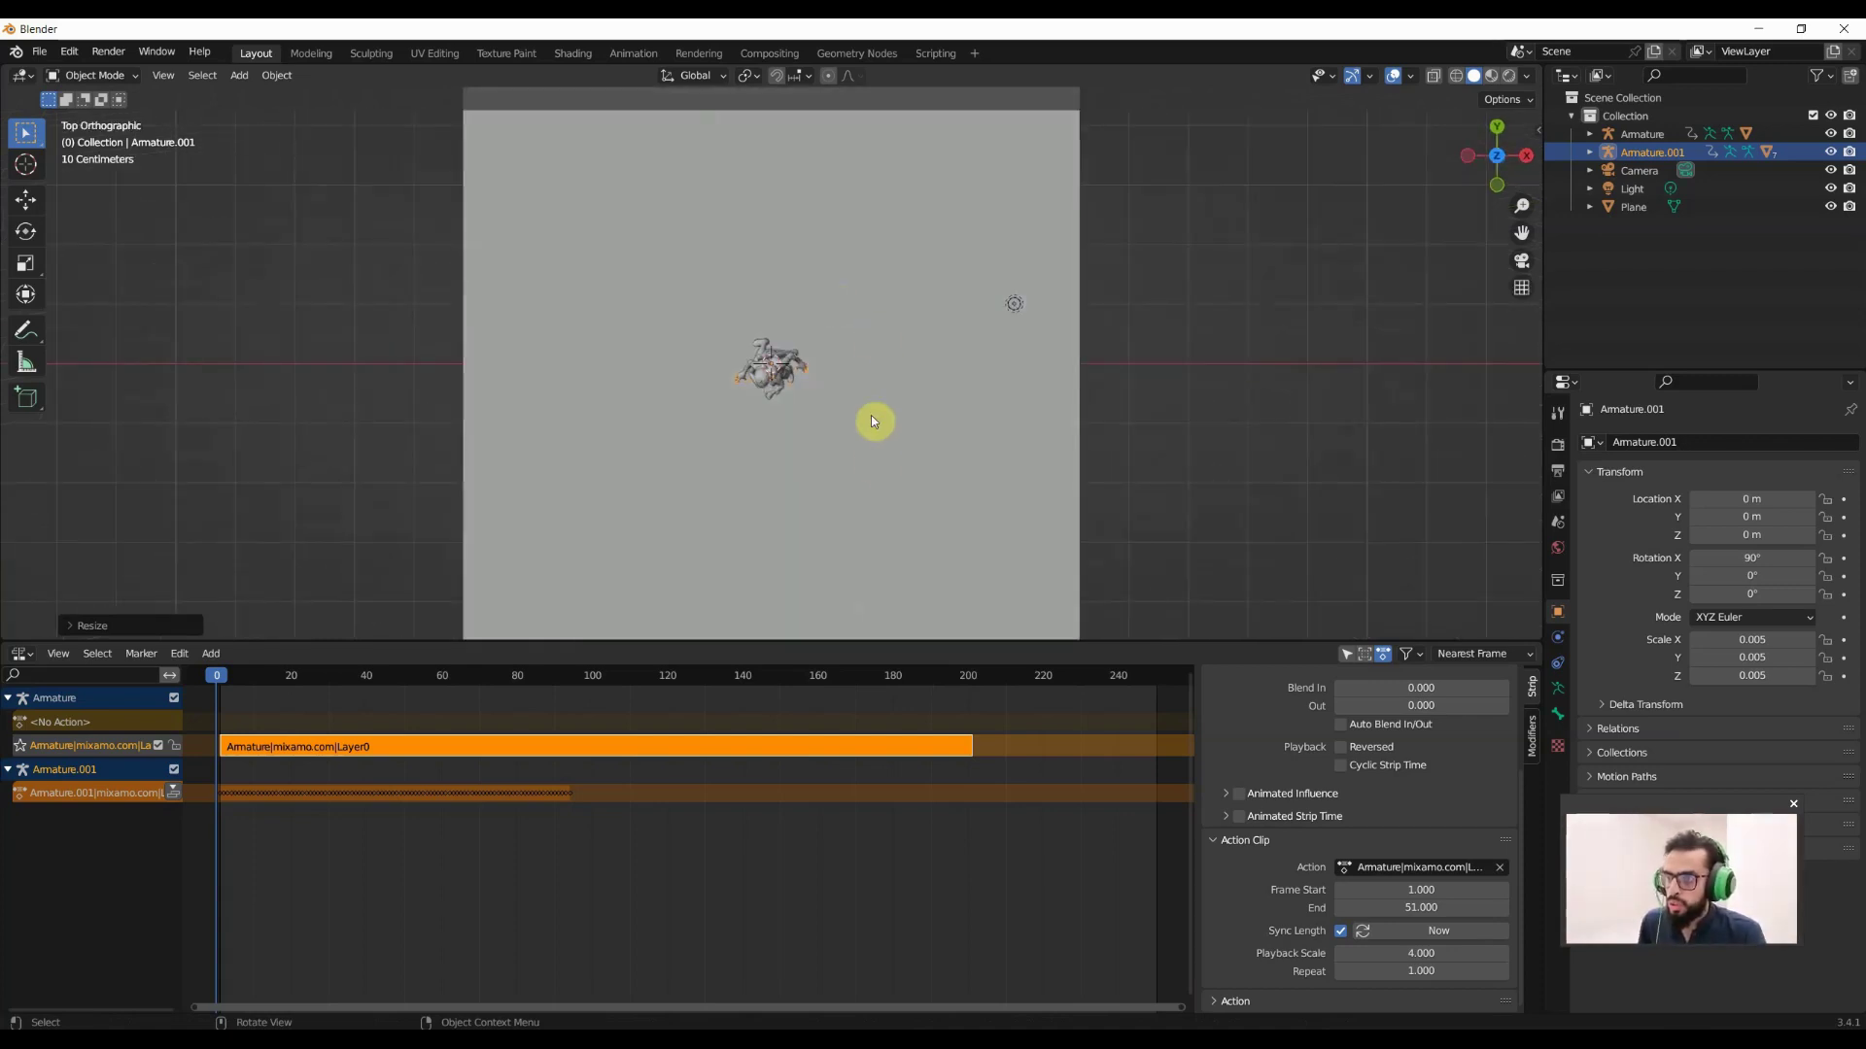
pyautogui.write('r1')
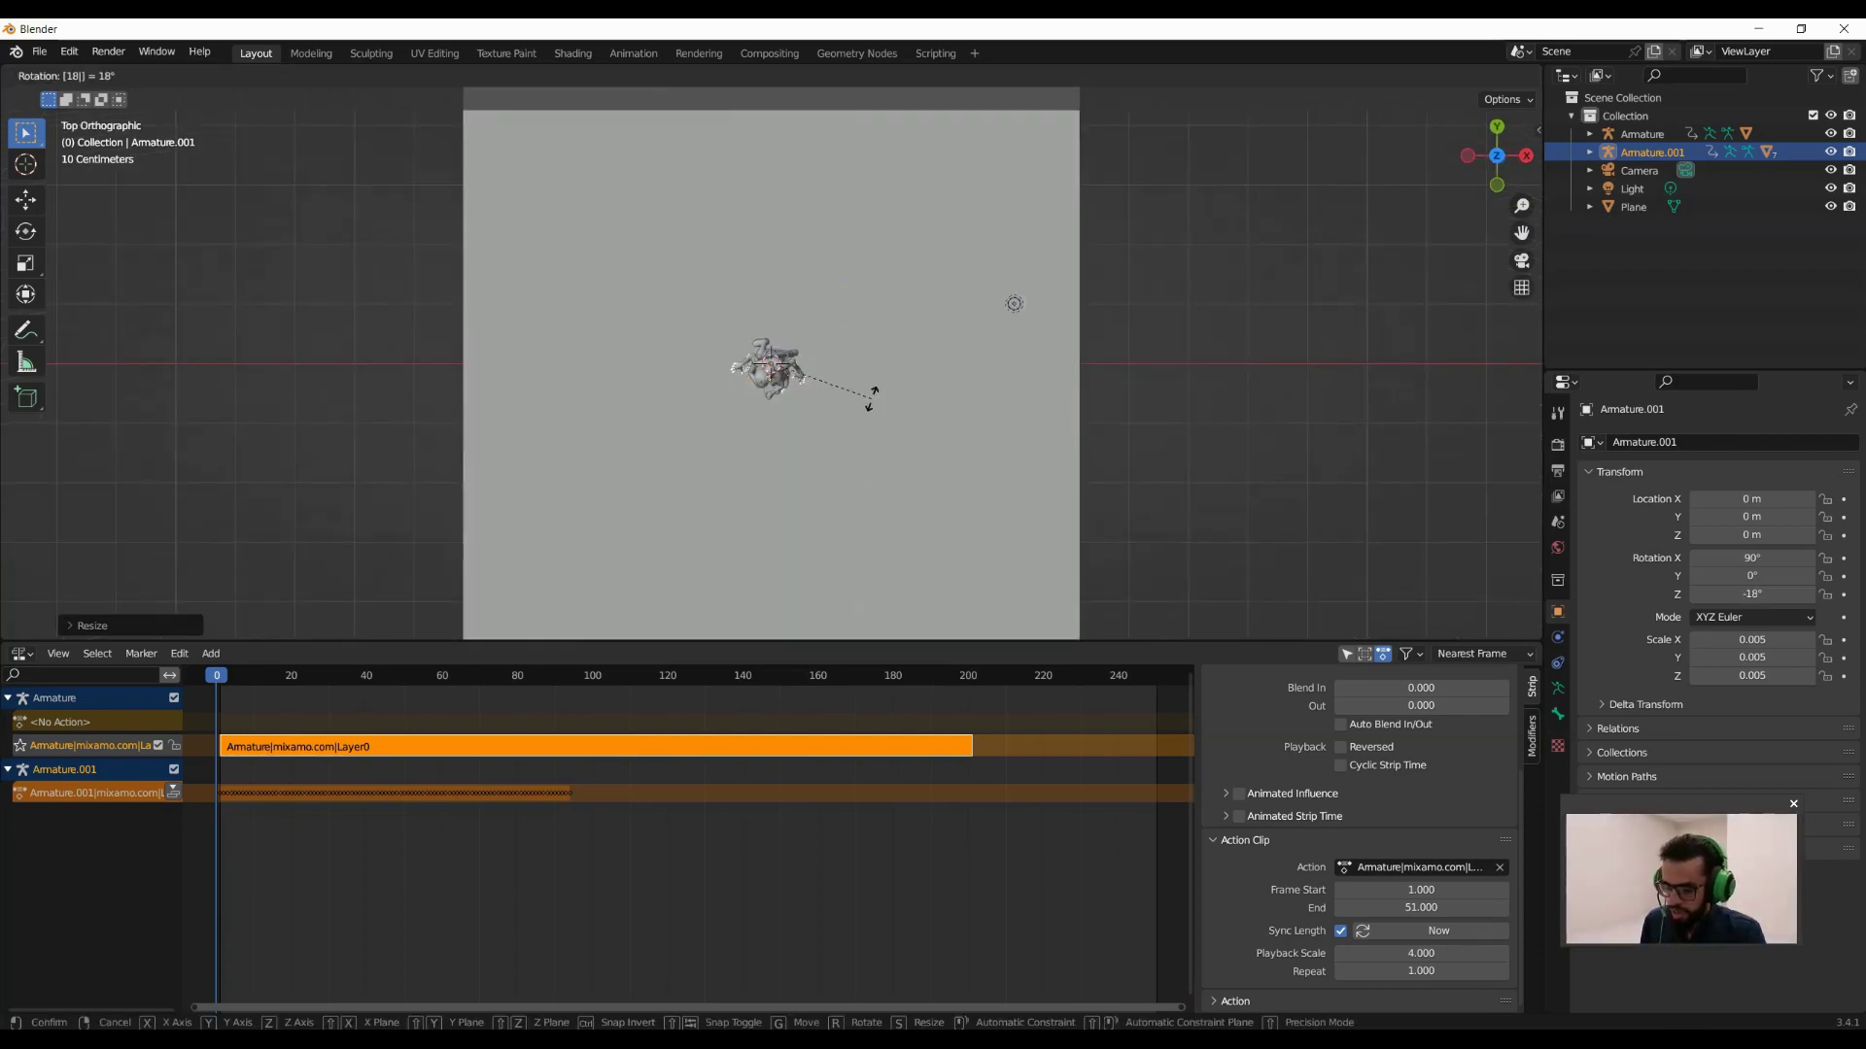
pyautogui.click(802, 430)
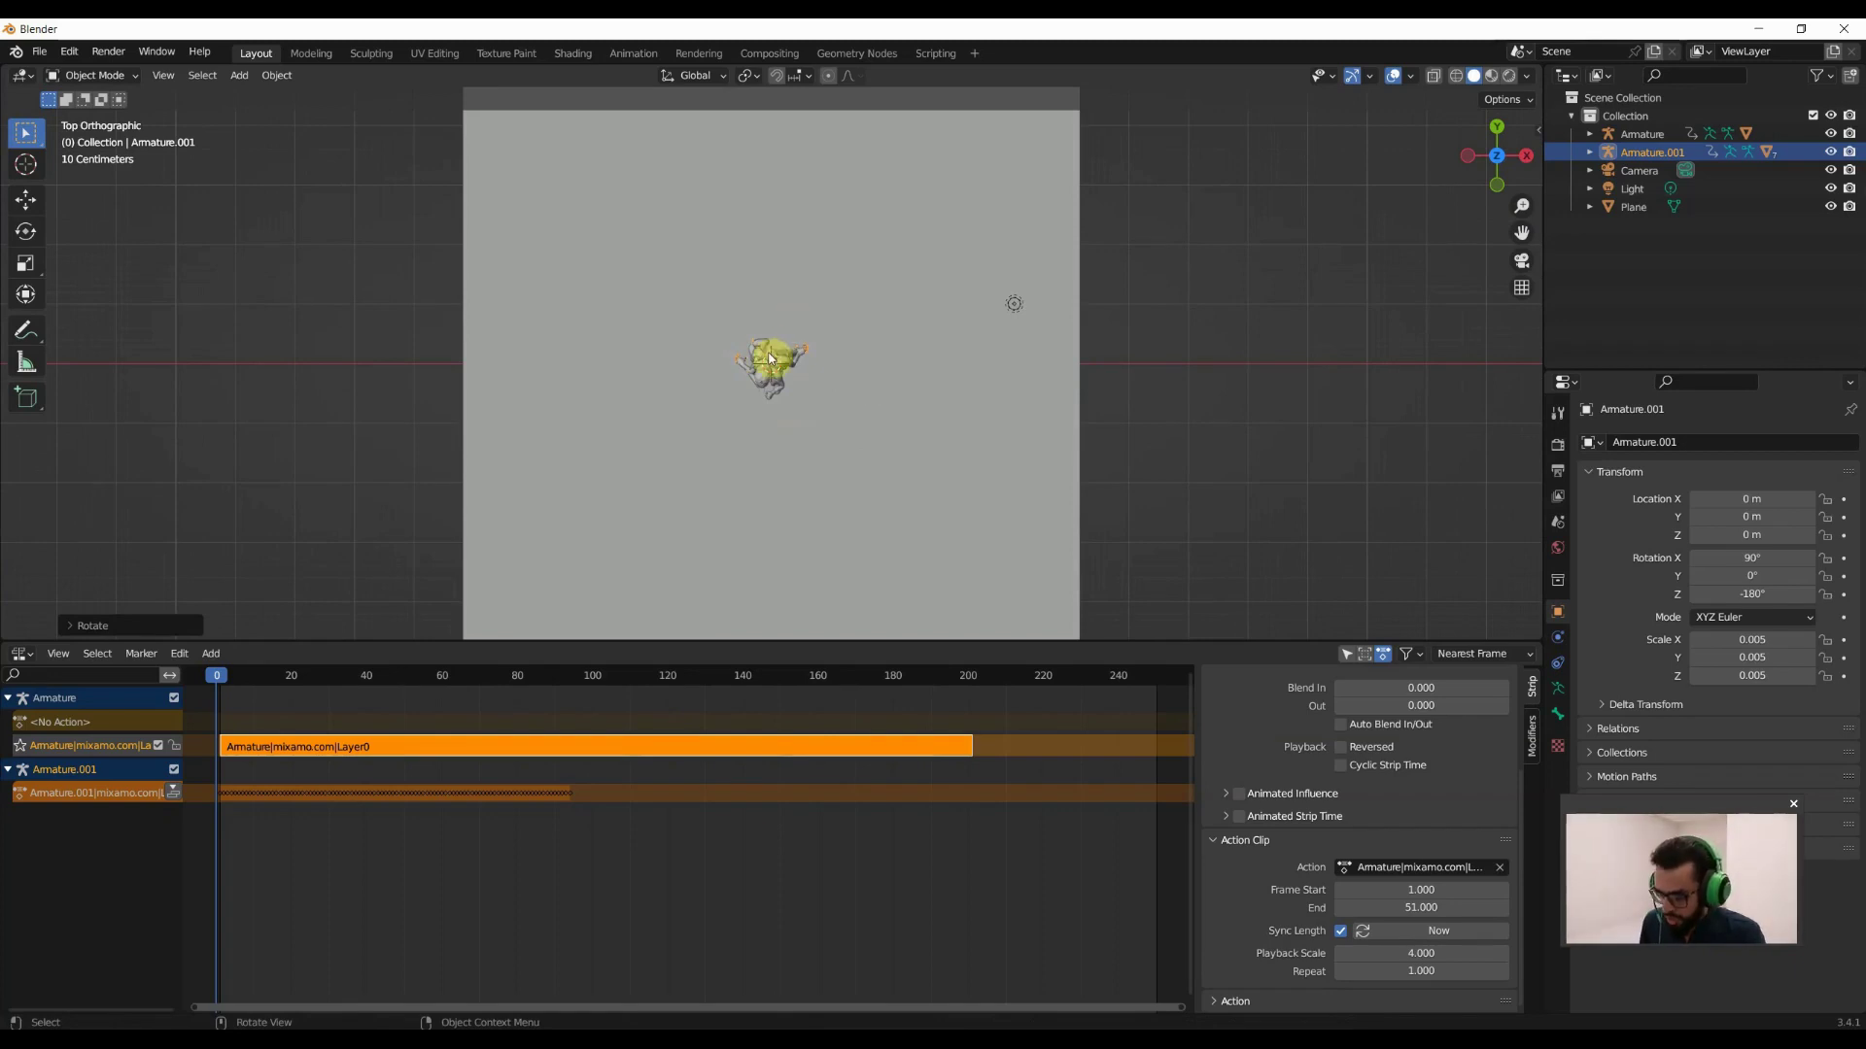
pyautogui.press('g')
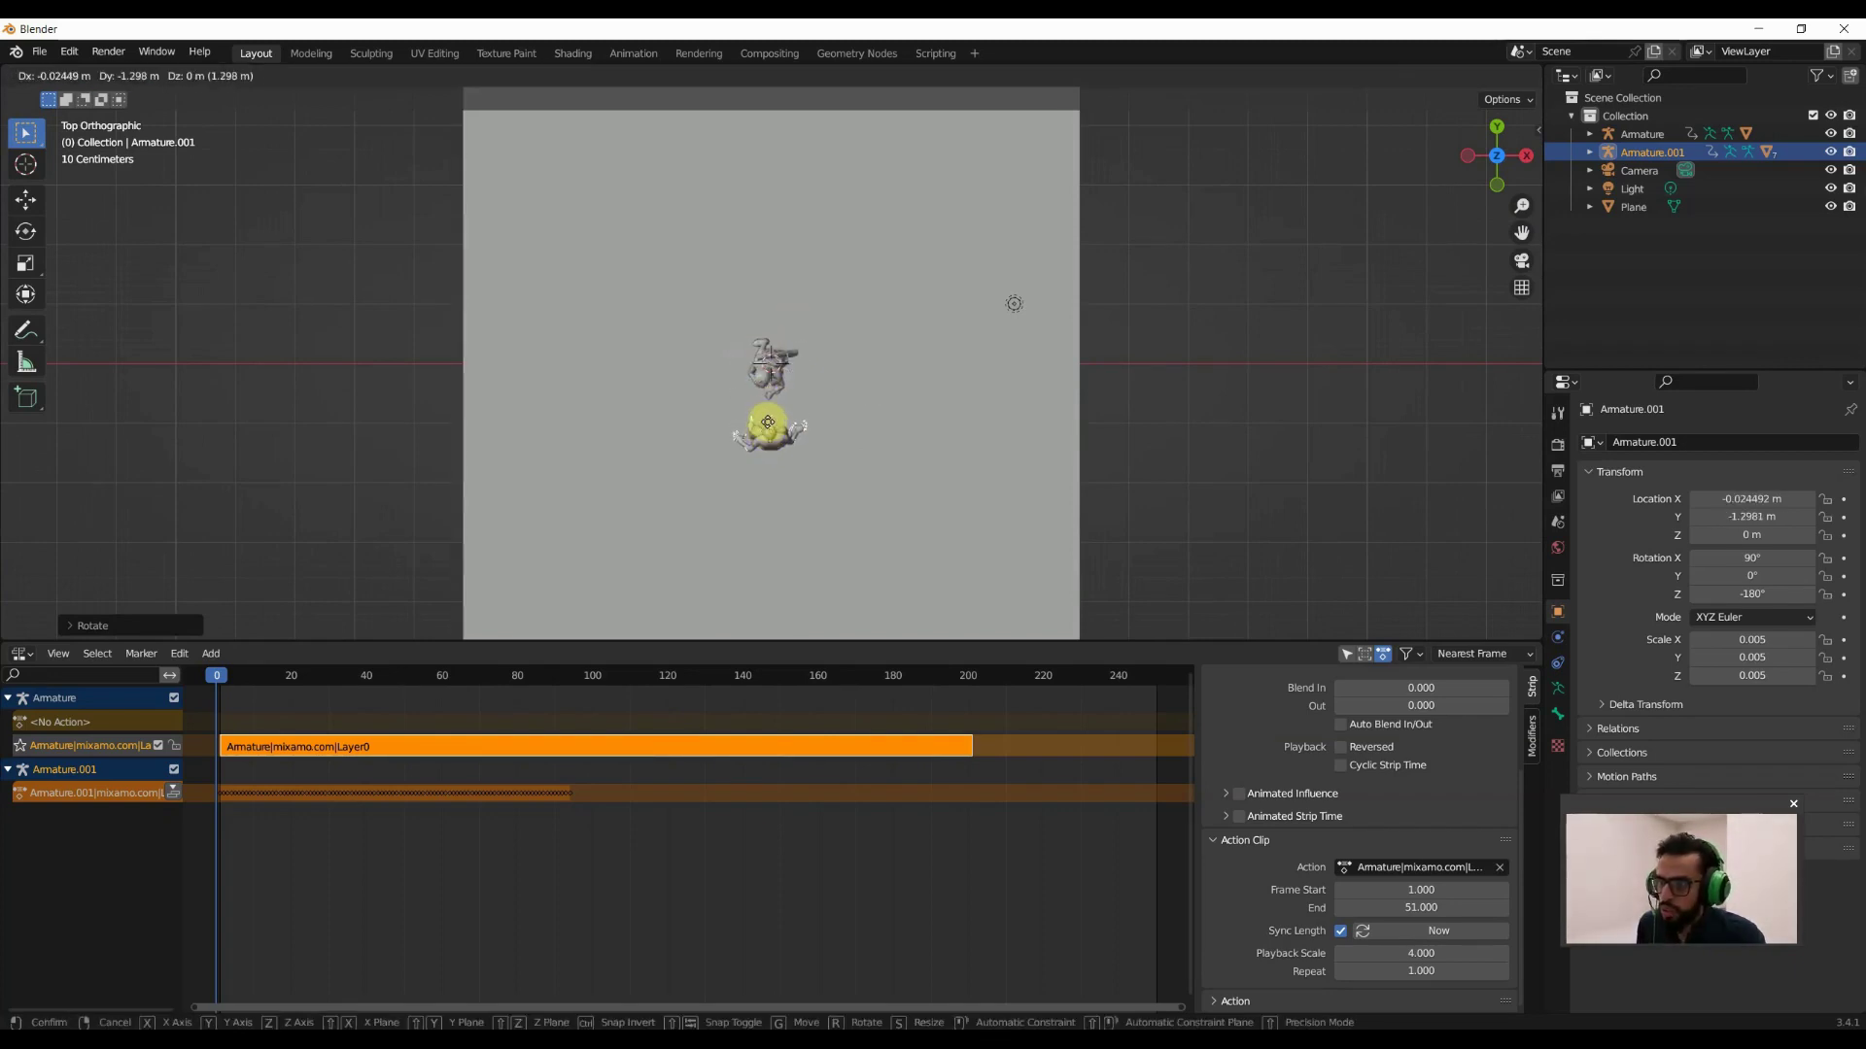
pyautogui.click(724, 569)
pyautogui.moveTo(512, 677)
pyautogui.mouseDown()
pyautogui.moveTo(568, 688)
pyautogui.moveTo(541, 740)
pyautogui.mouseUp()
# Push Armature.001's action into an NLA strip and move only that strip to start around frame 75.
pyautogui.click(175, 791)
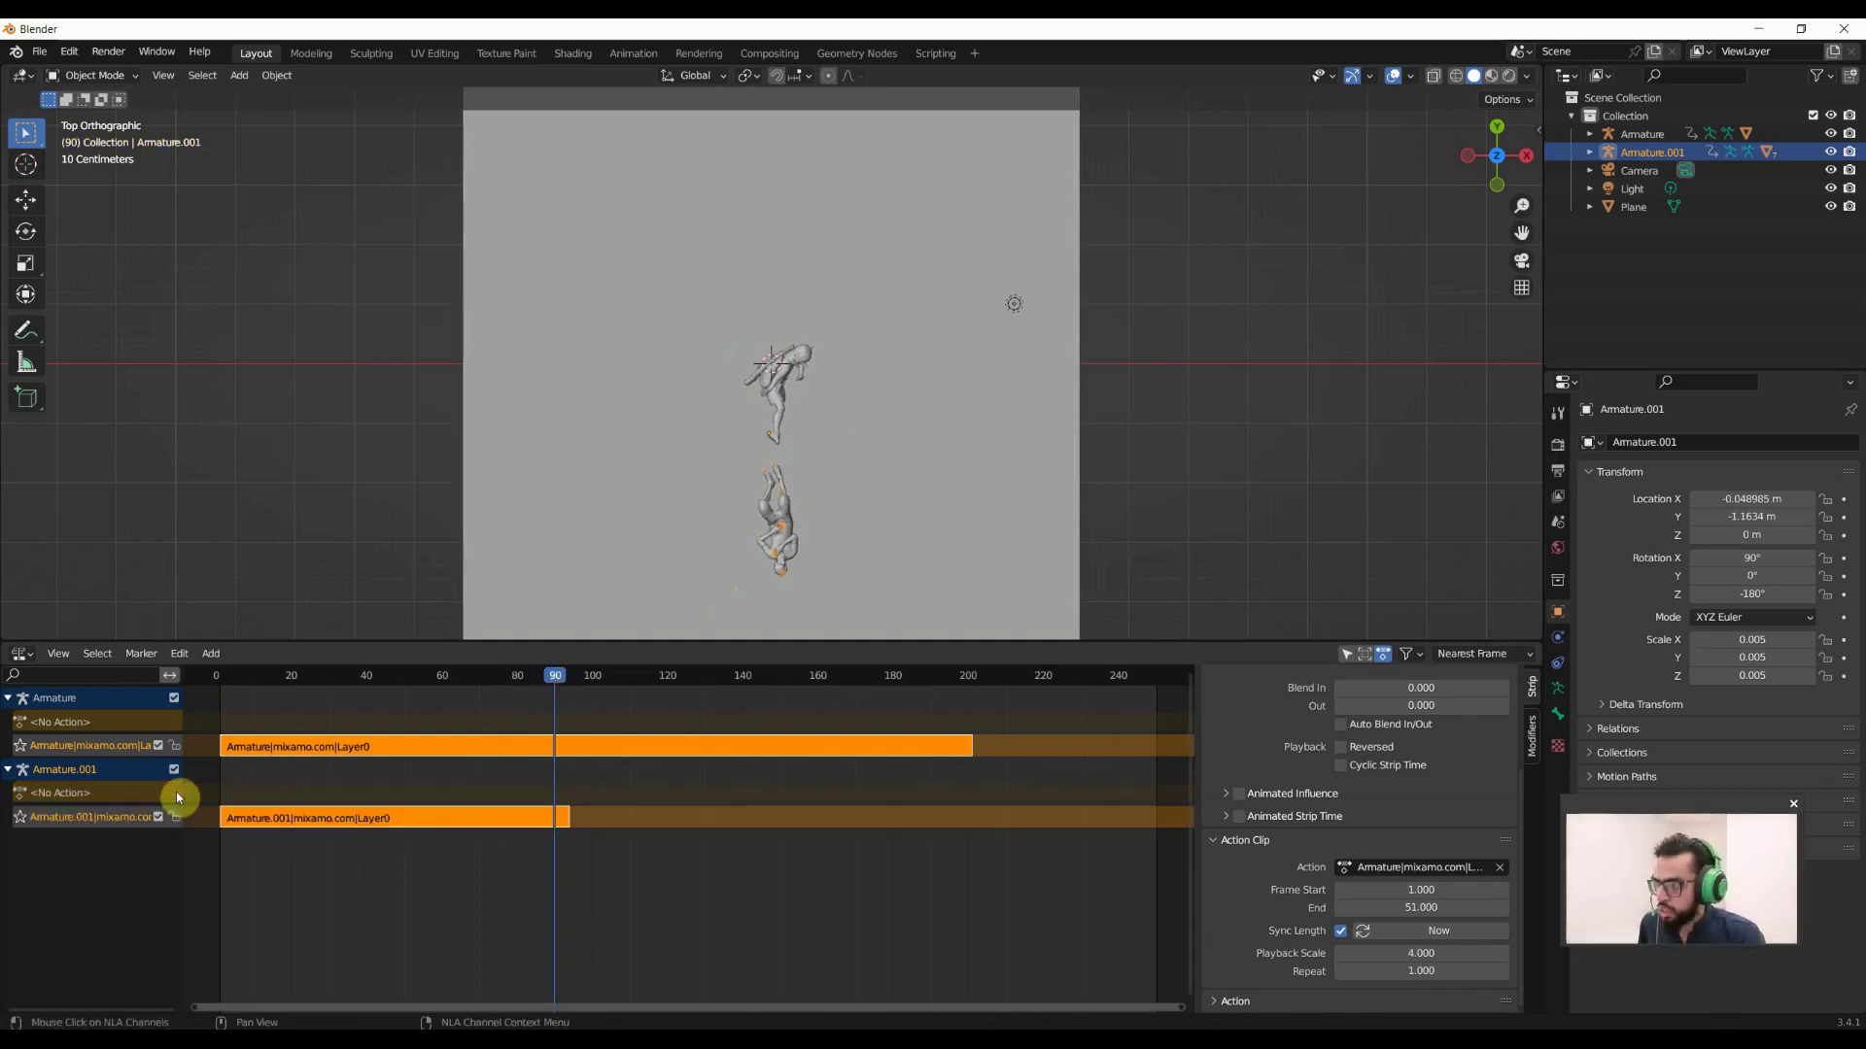
pyautogui.press('g')
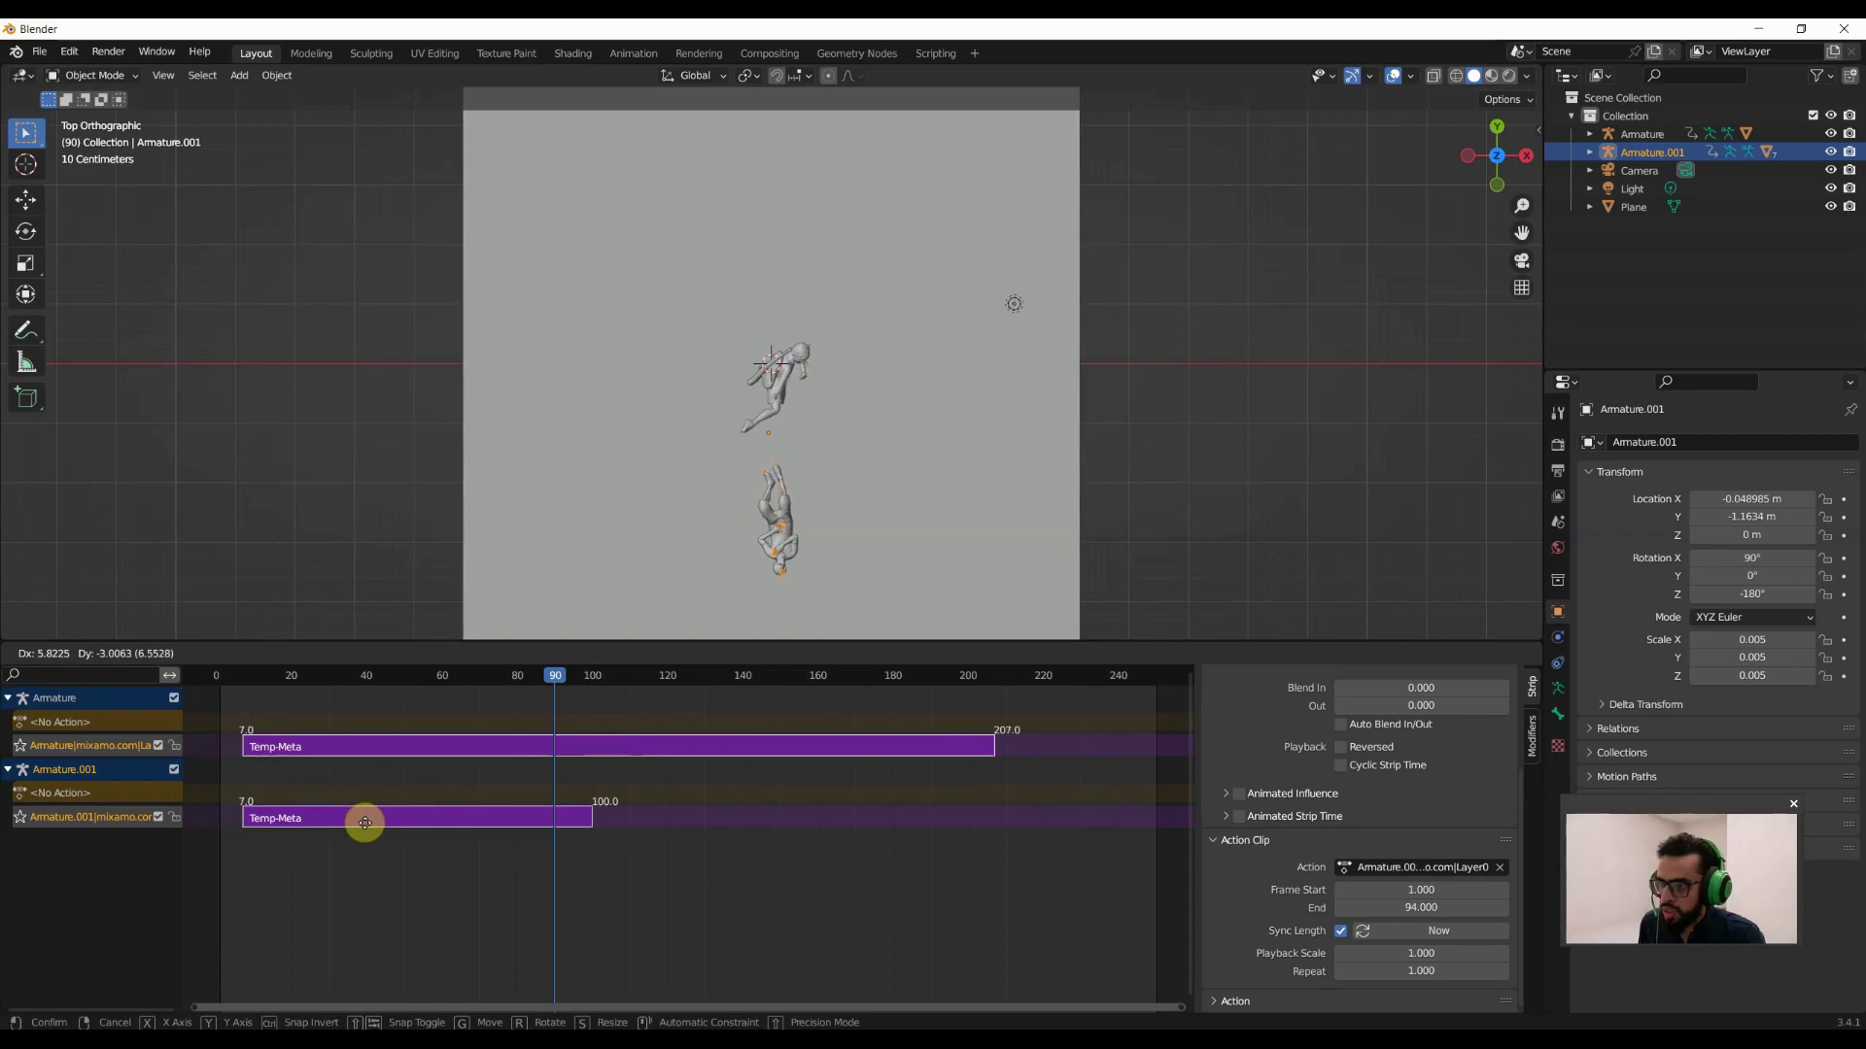
pyautogui.rightClick(364, 819)
pyautogui.click(355, 819)
pyautogui.press('g')
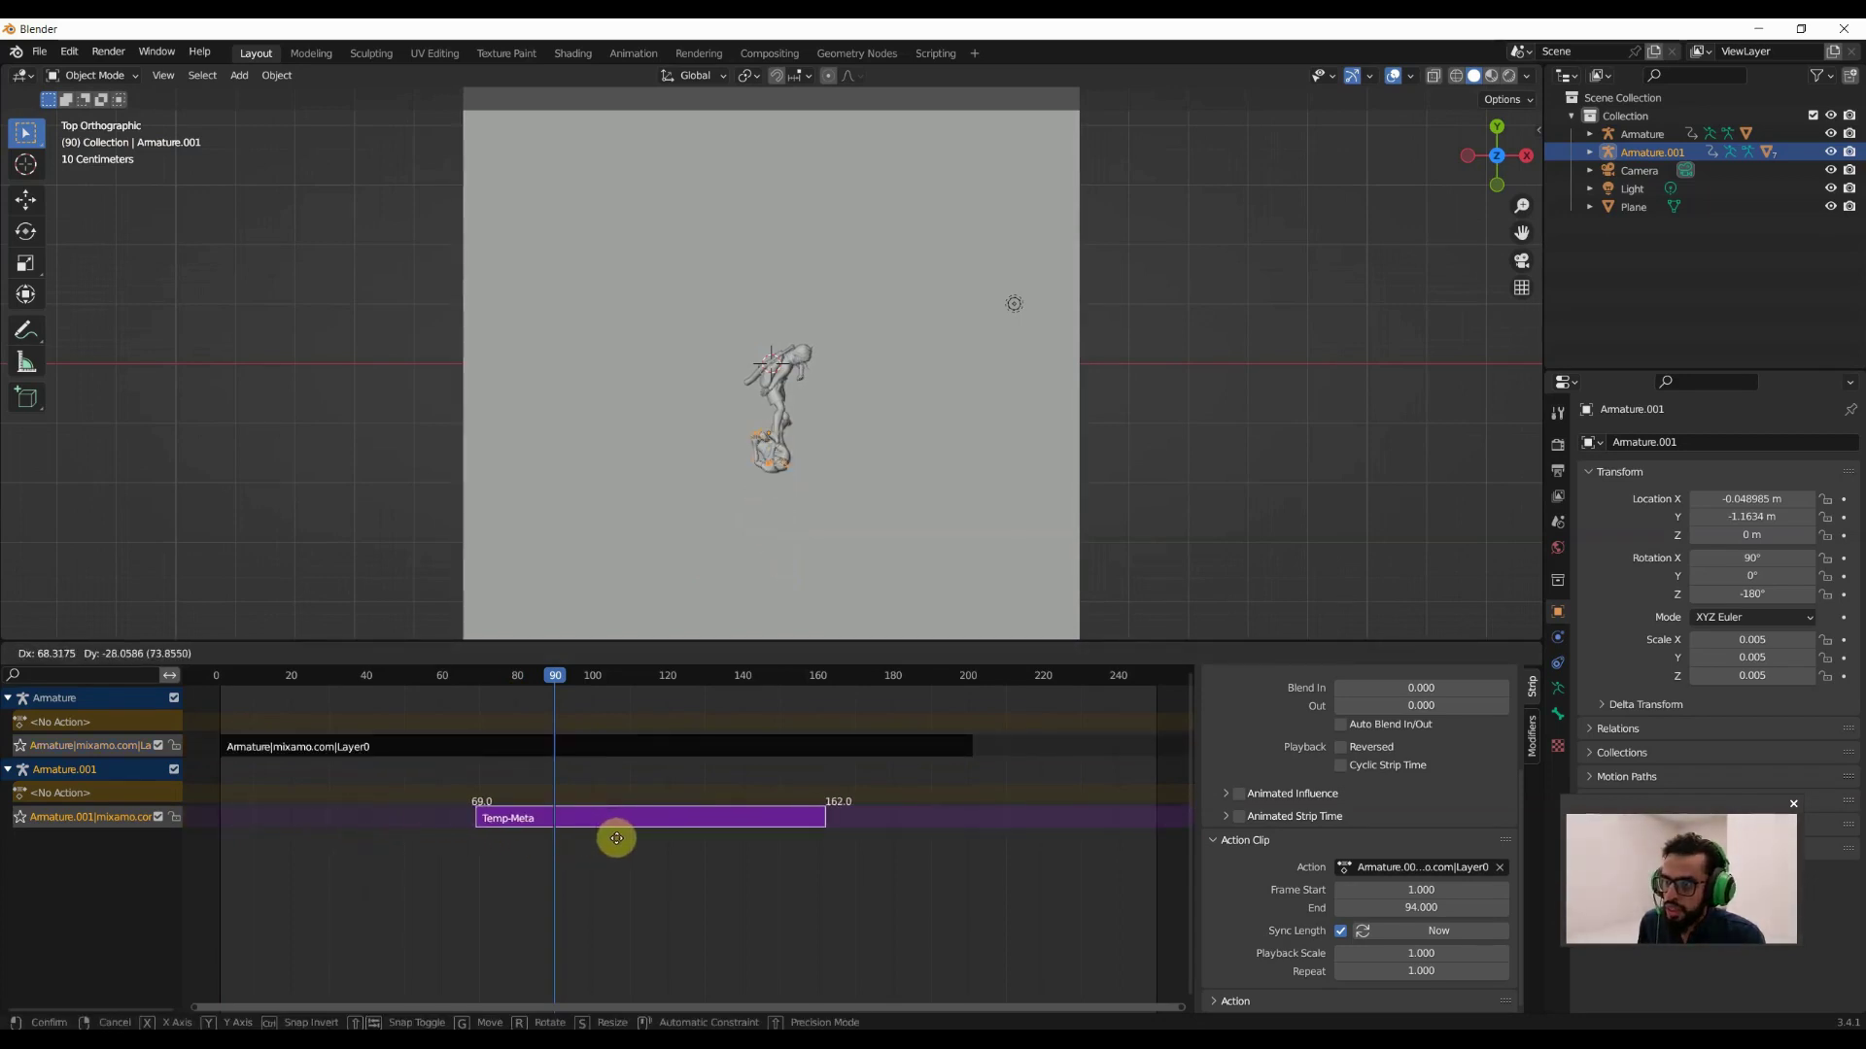
pyautogui.click(639, 838)
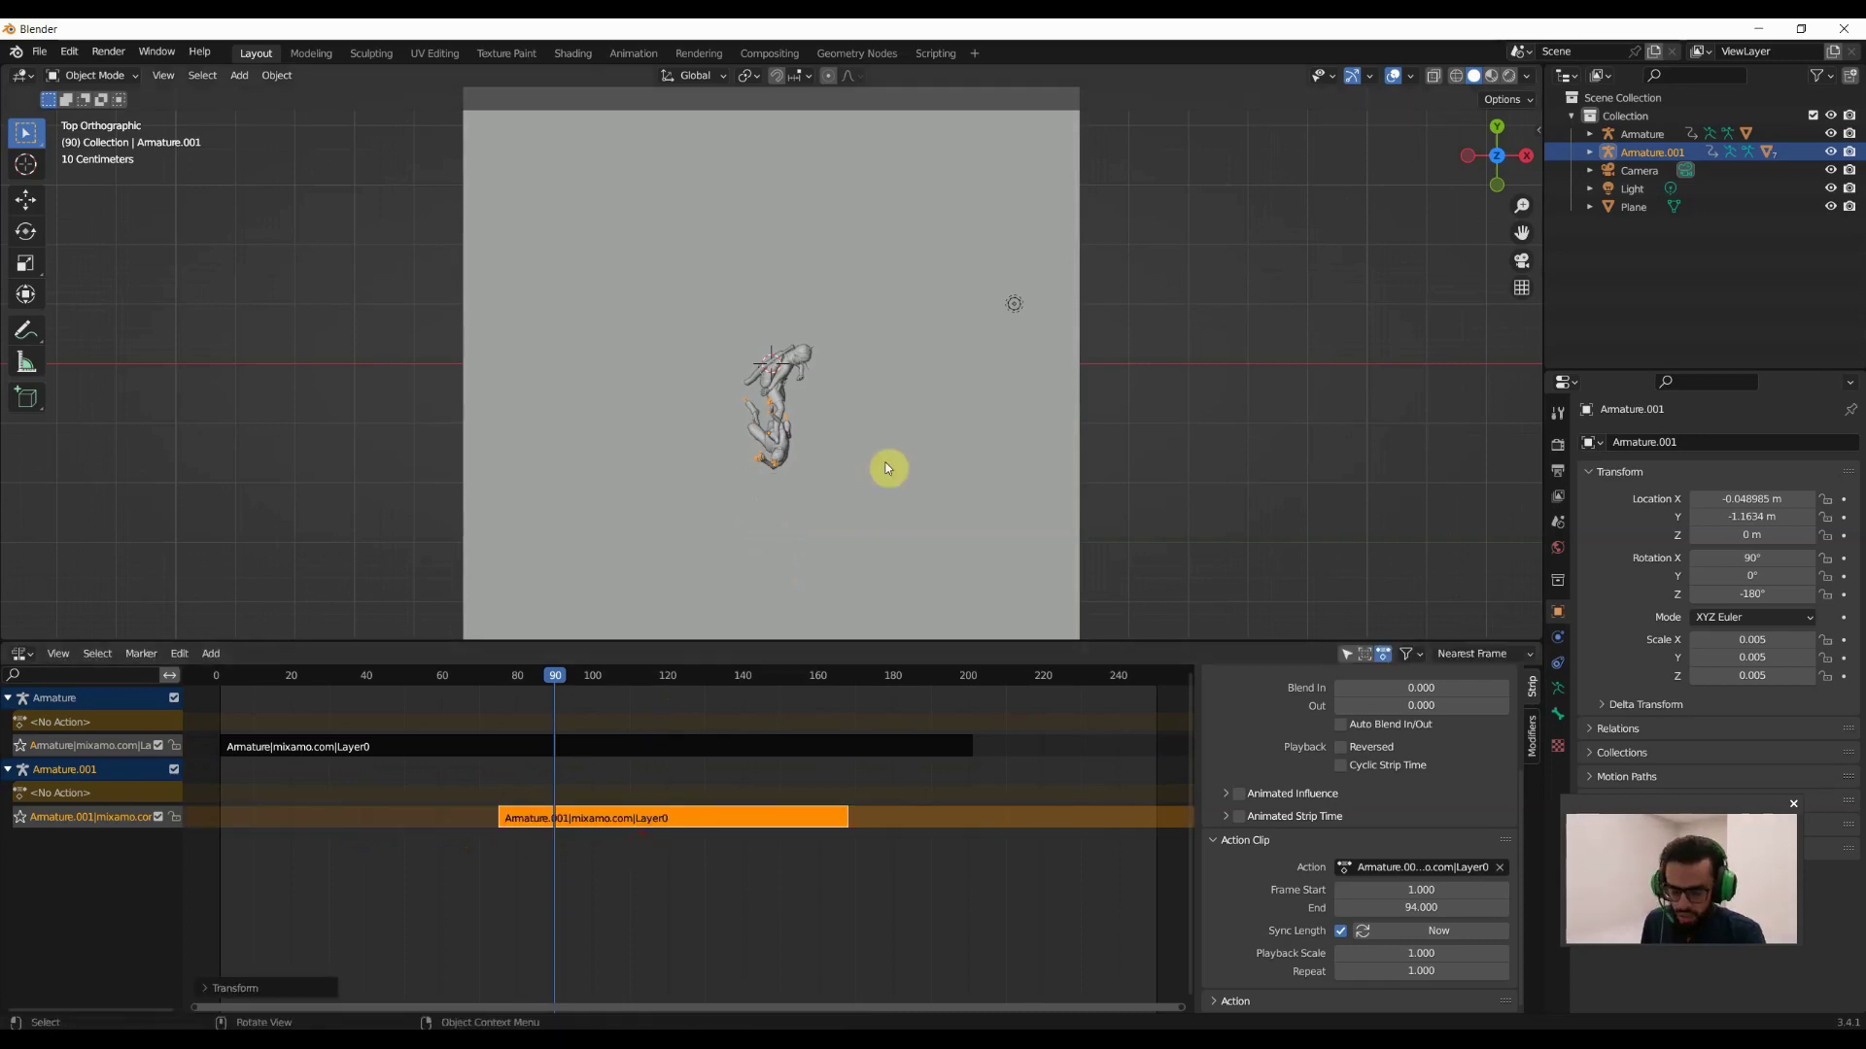
pyautogui.press('KP_3')
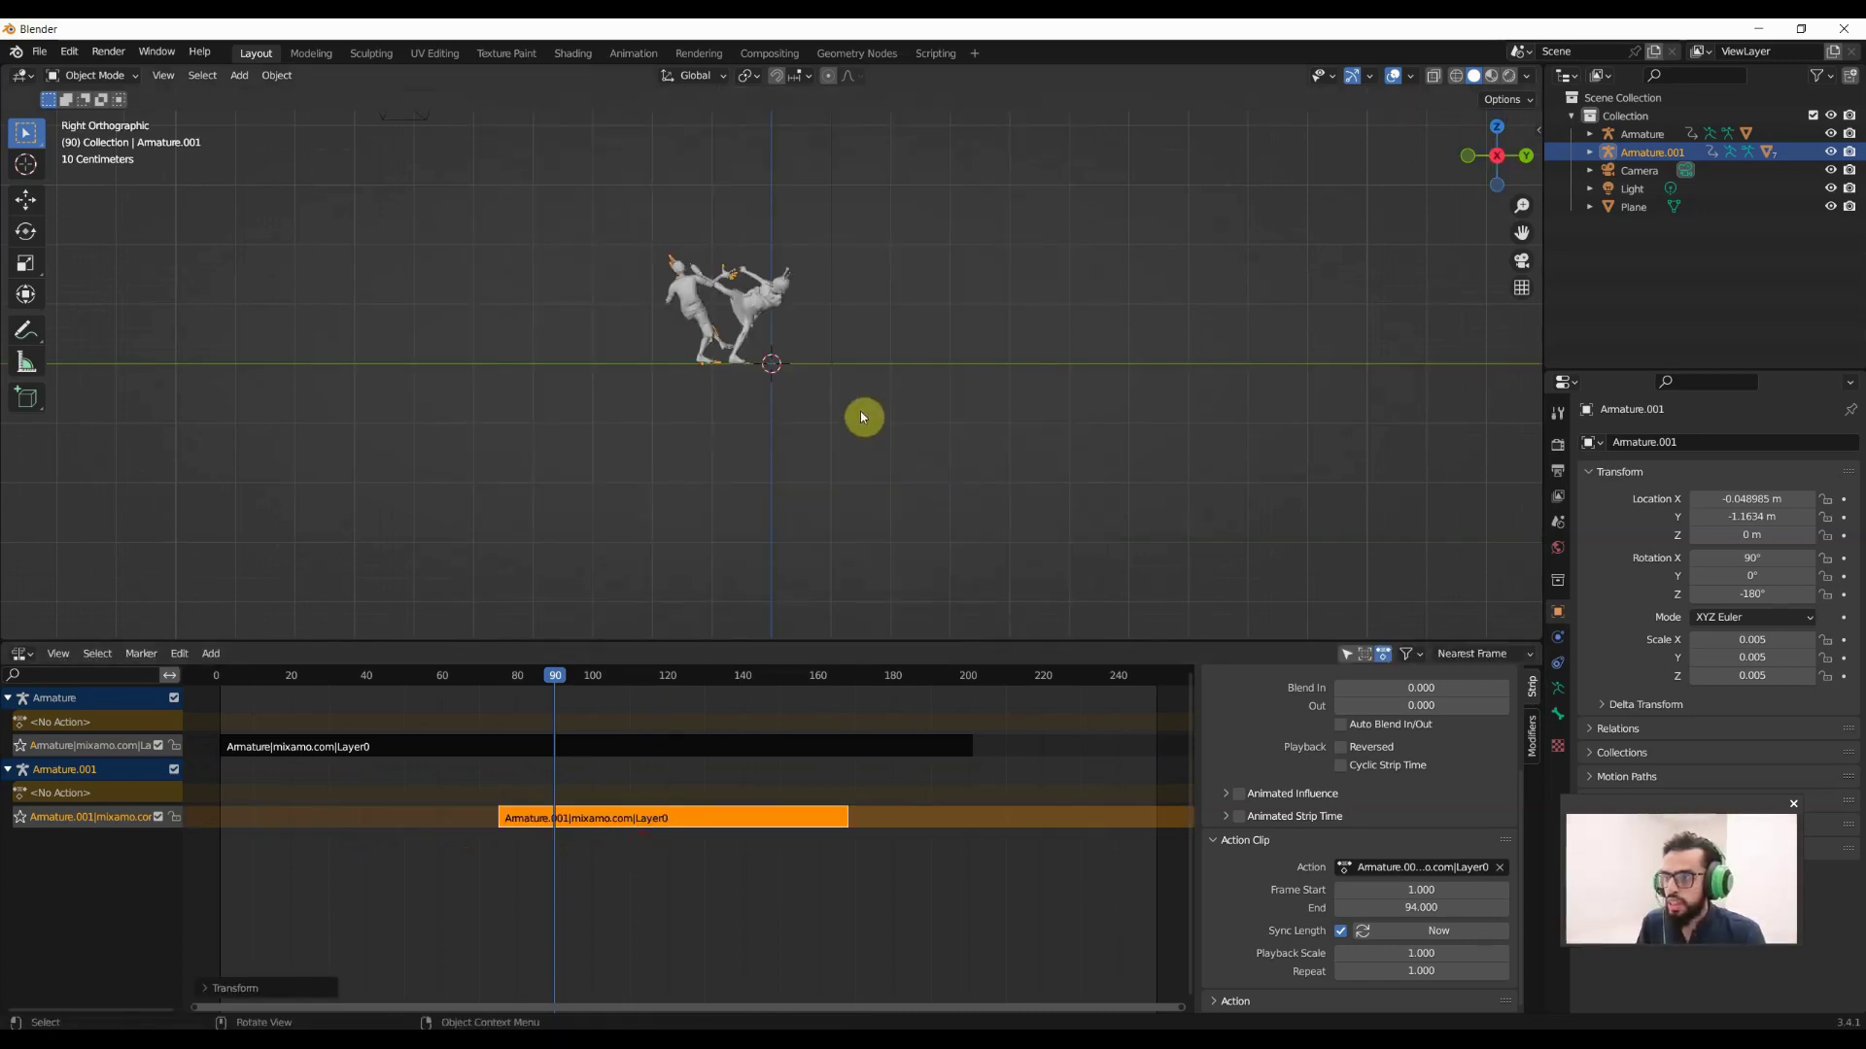
# Check poses around frame 88 and nudge Armature.001's strip to start at frame 78.
pyautogui.scroll(1, 783, 314)
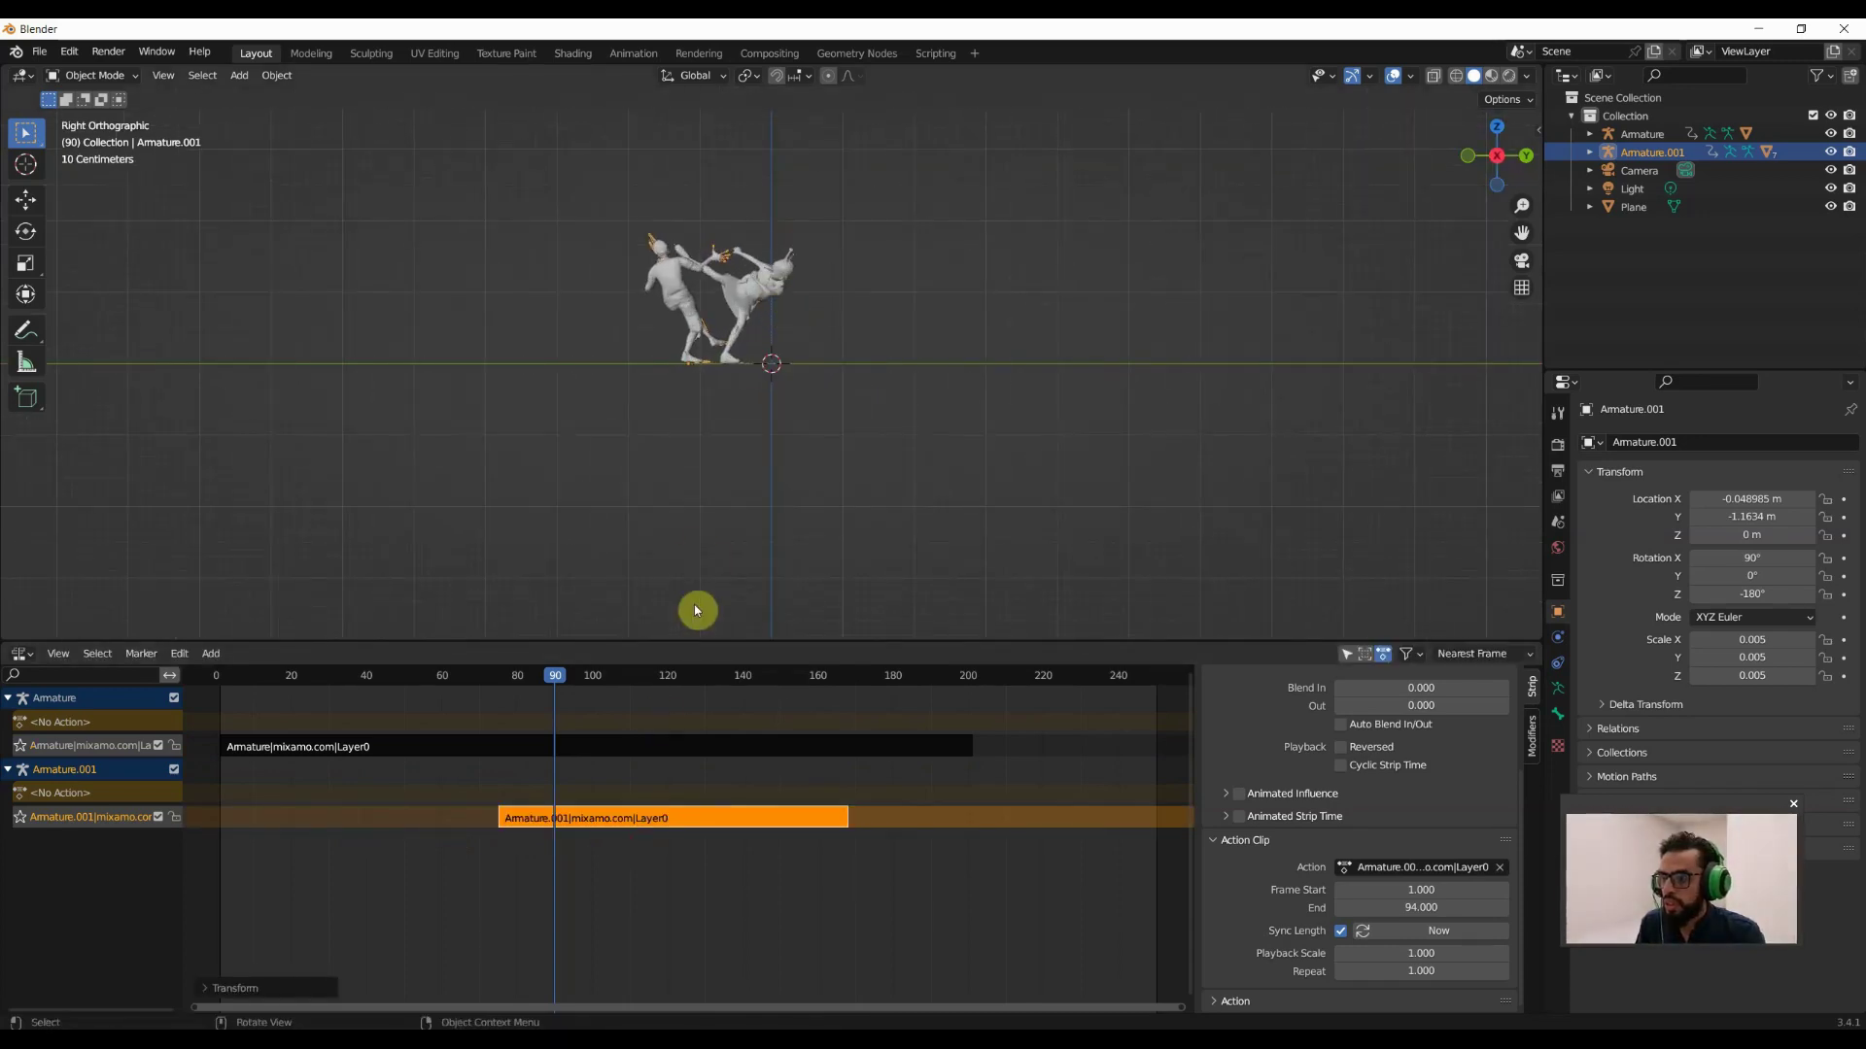
pyautogui.click(545, 681)
pyautogui.moveTo(545, 683); pyautogui.dragTo(550, 694)
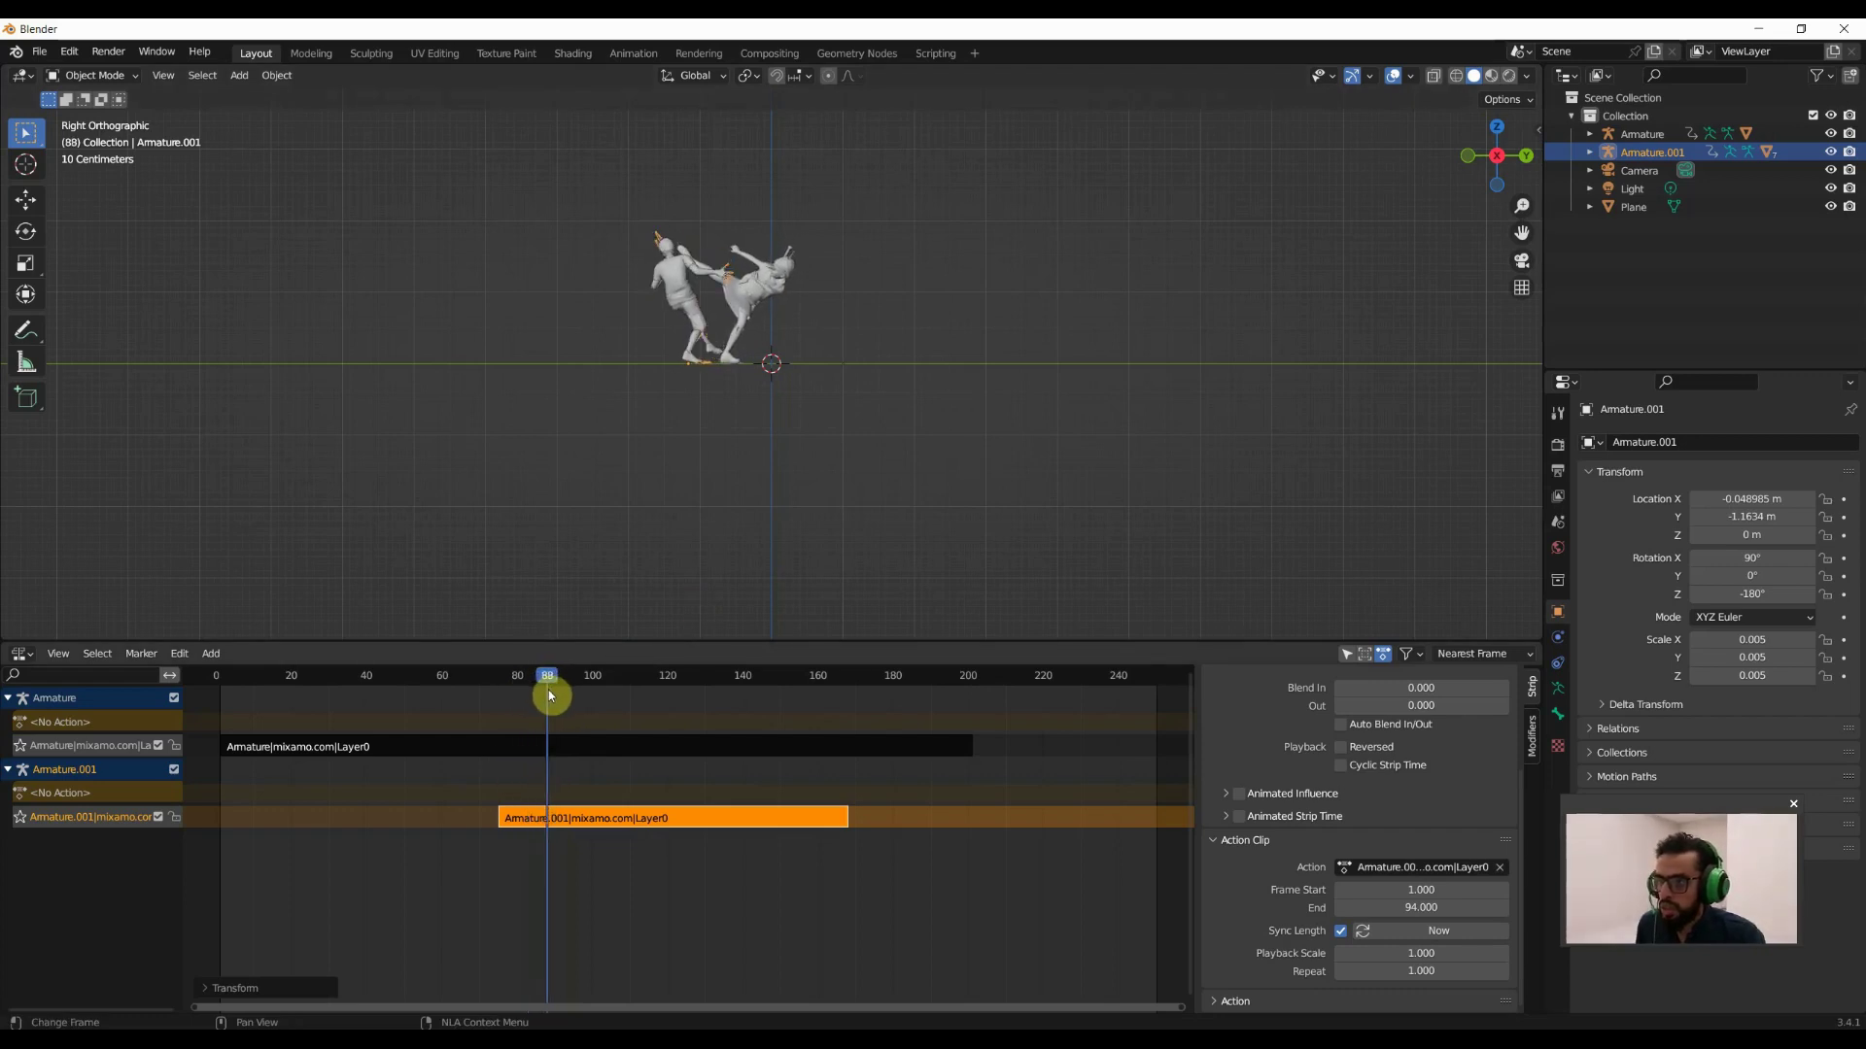
pyautogui.moveTo(584, 819); pyautogui.dragTo(605, 816)
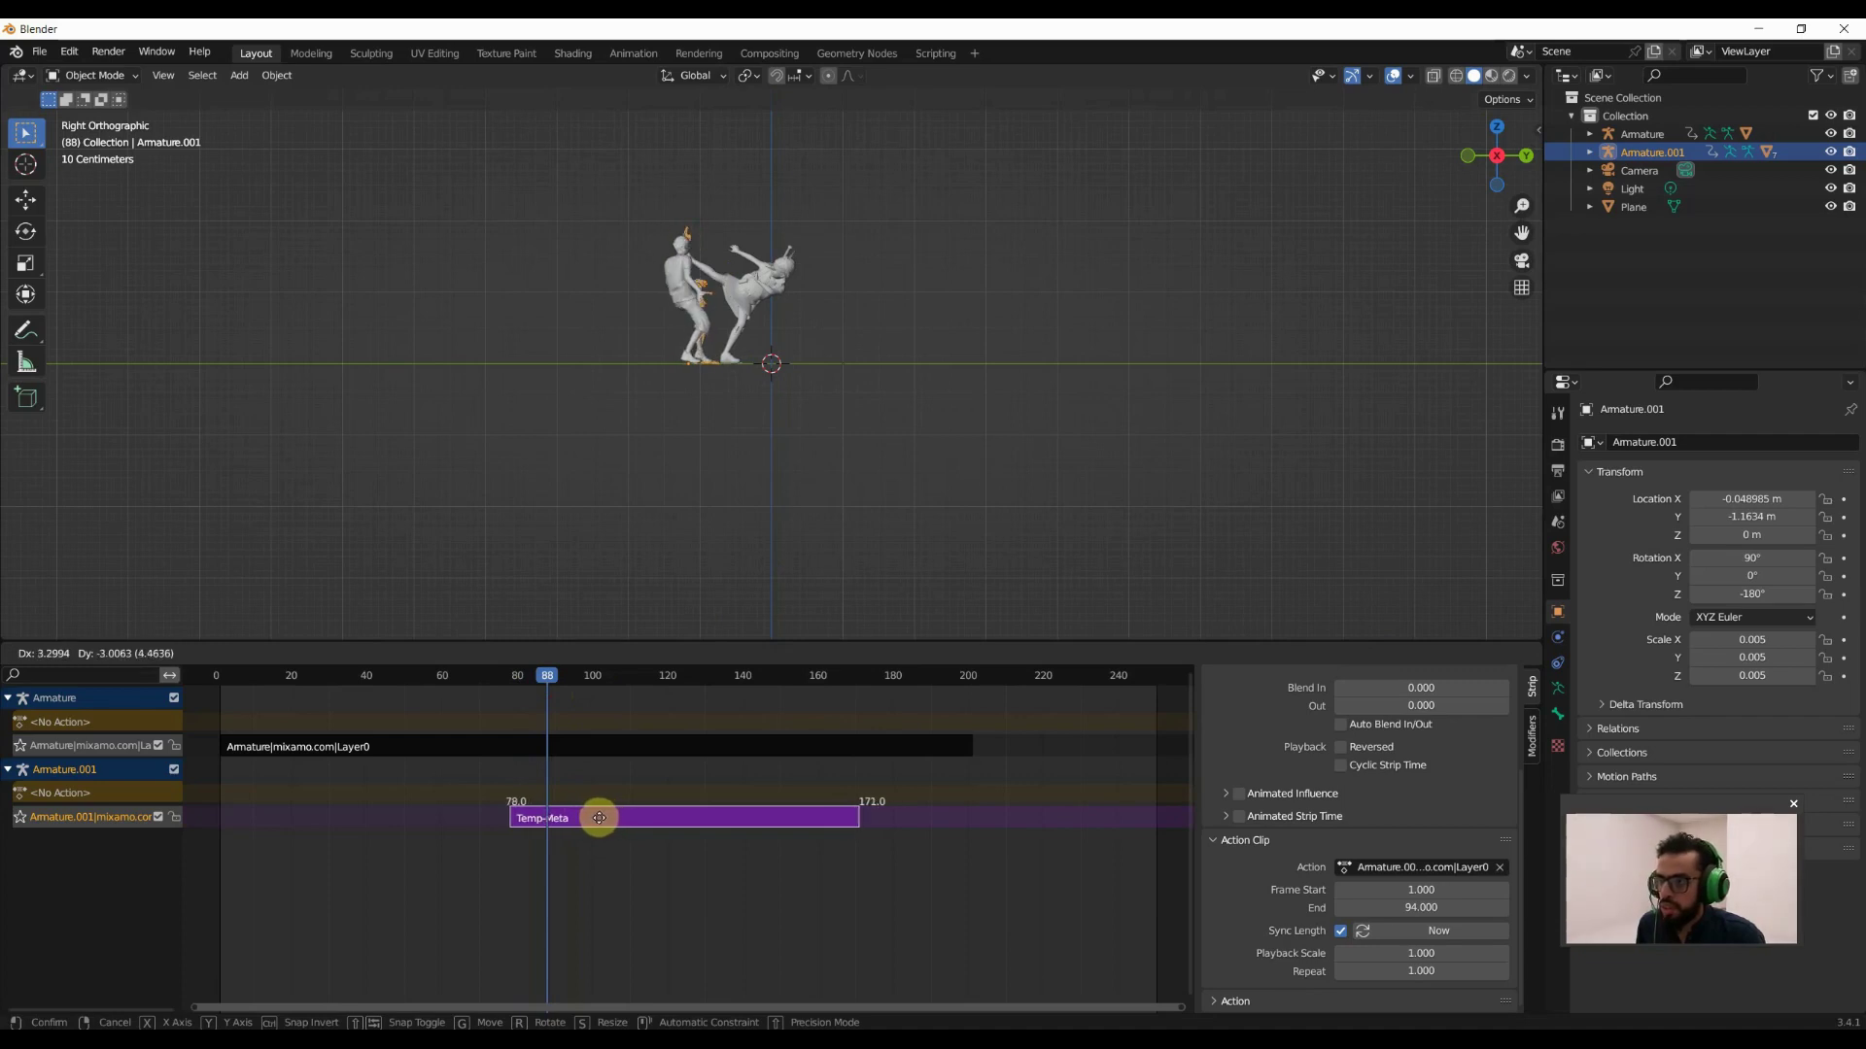
pyautogui.moveTo(606, 816); pyautogui.dragTo(599, 817)
# Play the fight animation from near the start to preview the kick.
pyautogui.moveTo(541, 678); pyautogui.dragTo(512, 685)
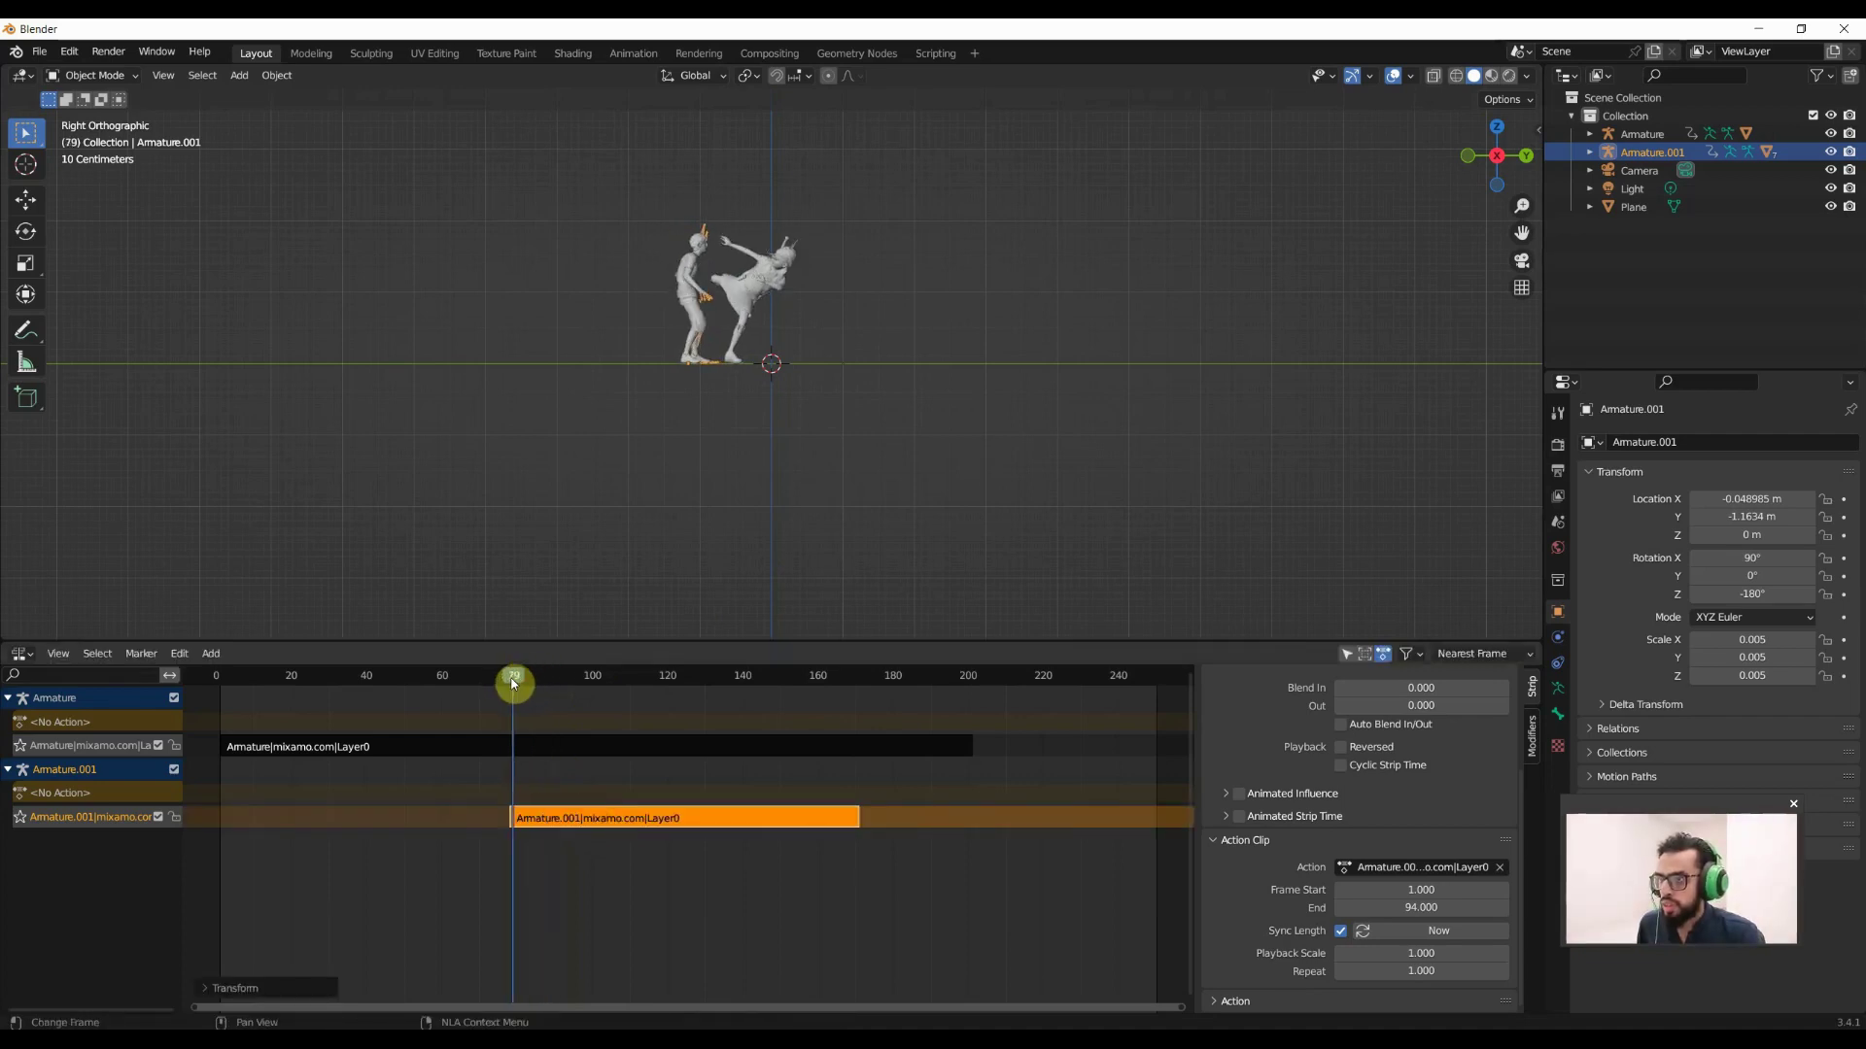
pyautogui.press('space')
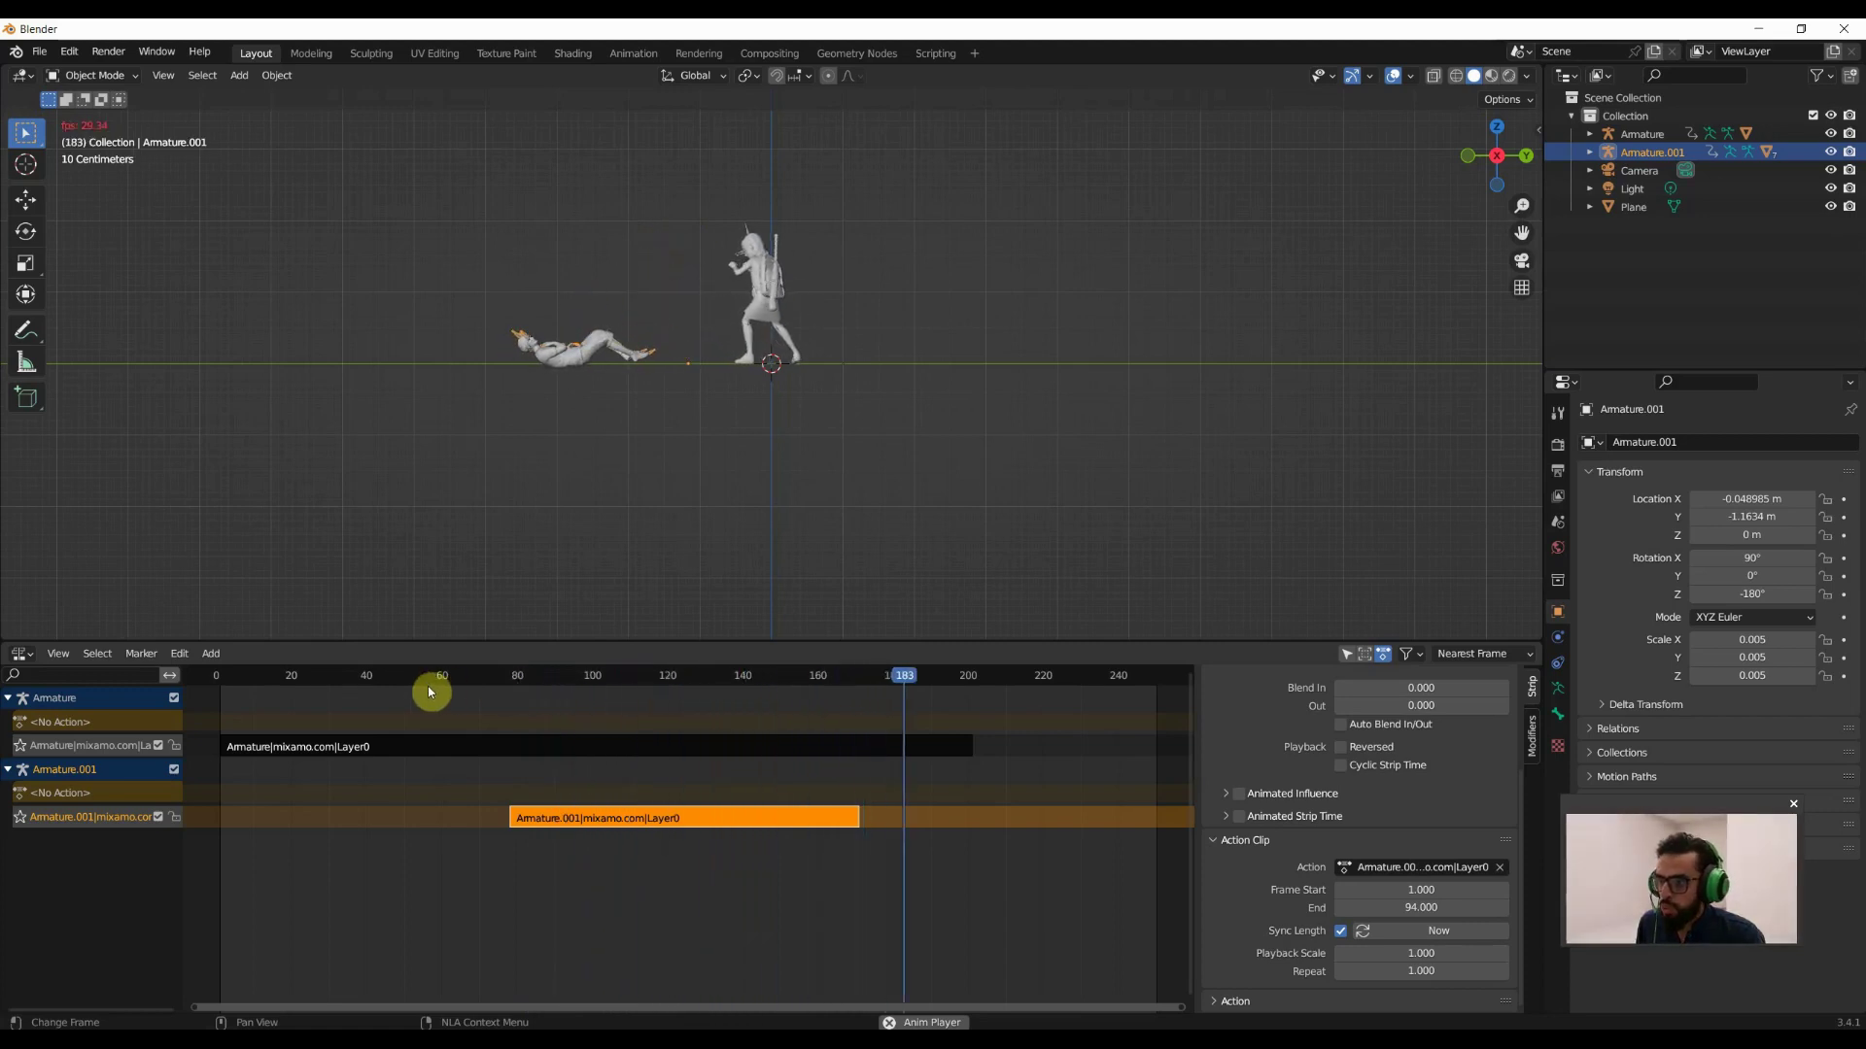
pyautogui.click(222, 681)
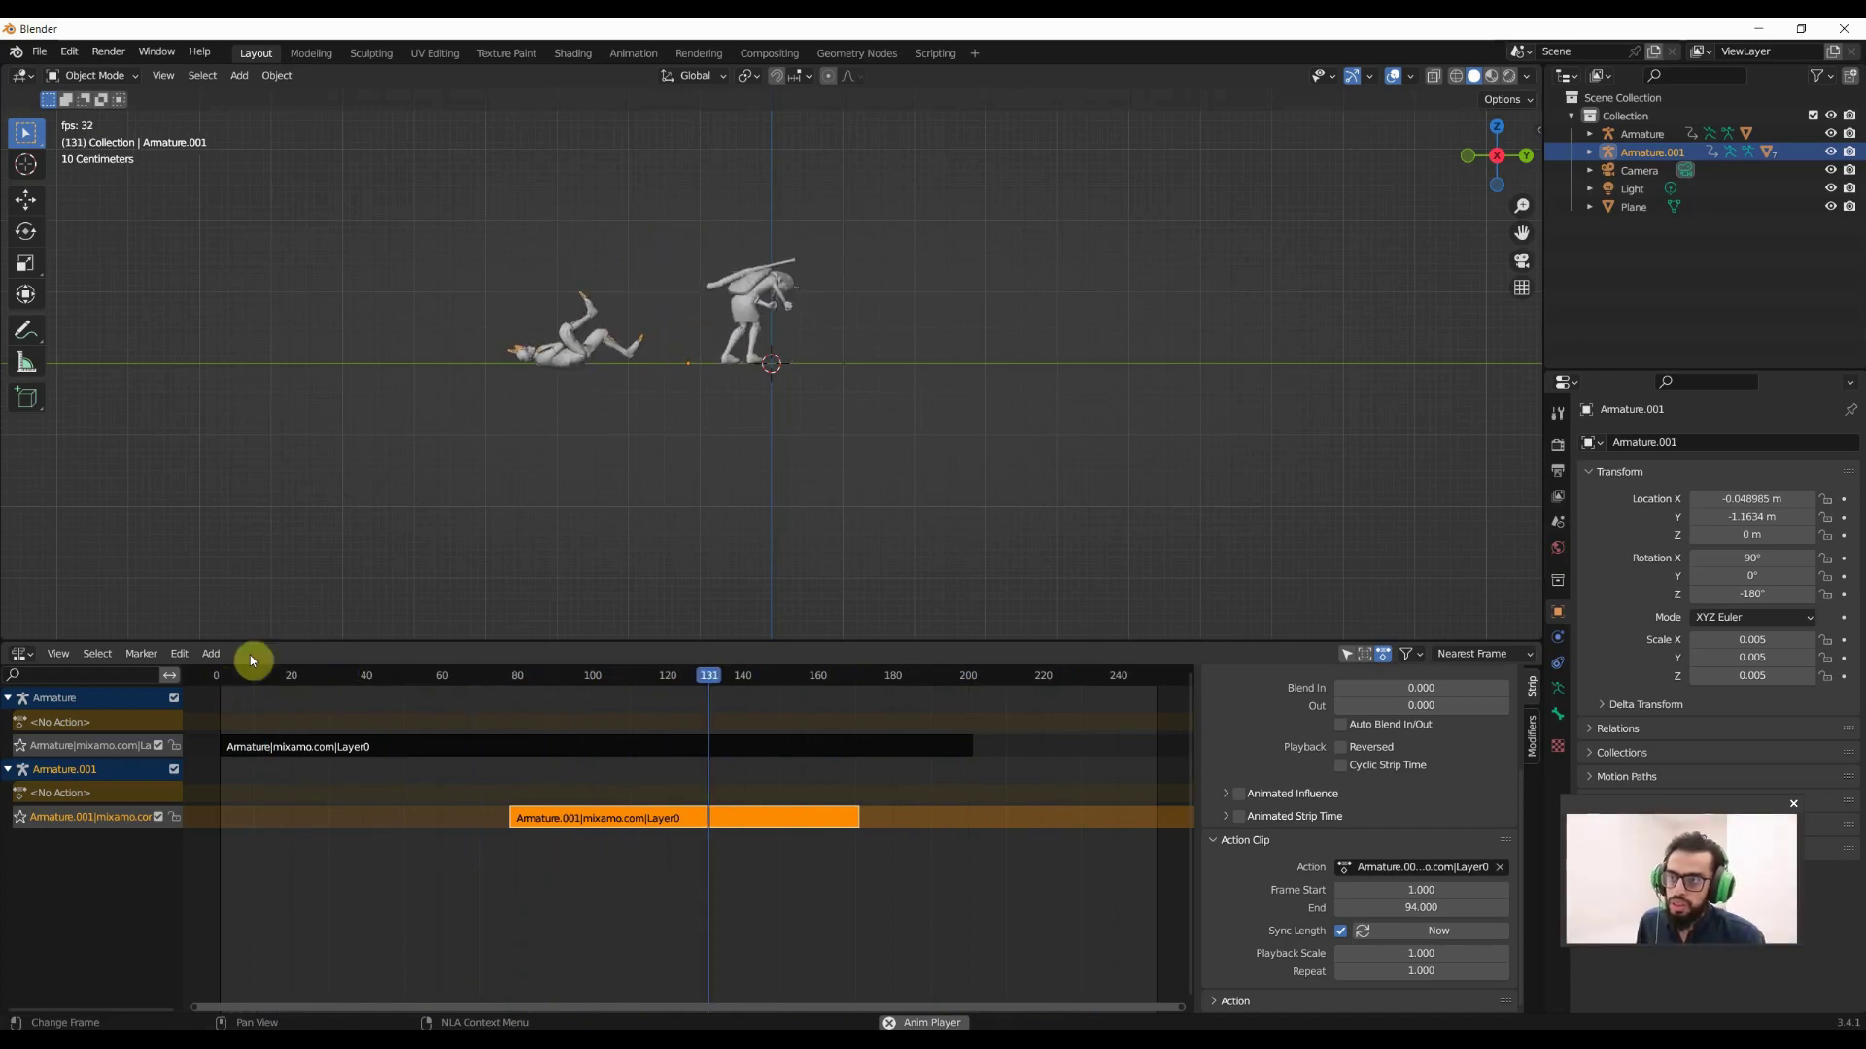
pyautogui.scroll(3, 850, 332)
# Set the viewport shading colour to Random and hide the gizmos and overlays.
pyautogui.moveTo(850, 333); pyautogui.dragTo(1069, 243, button='middle')
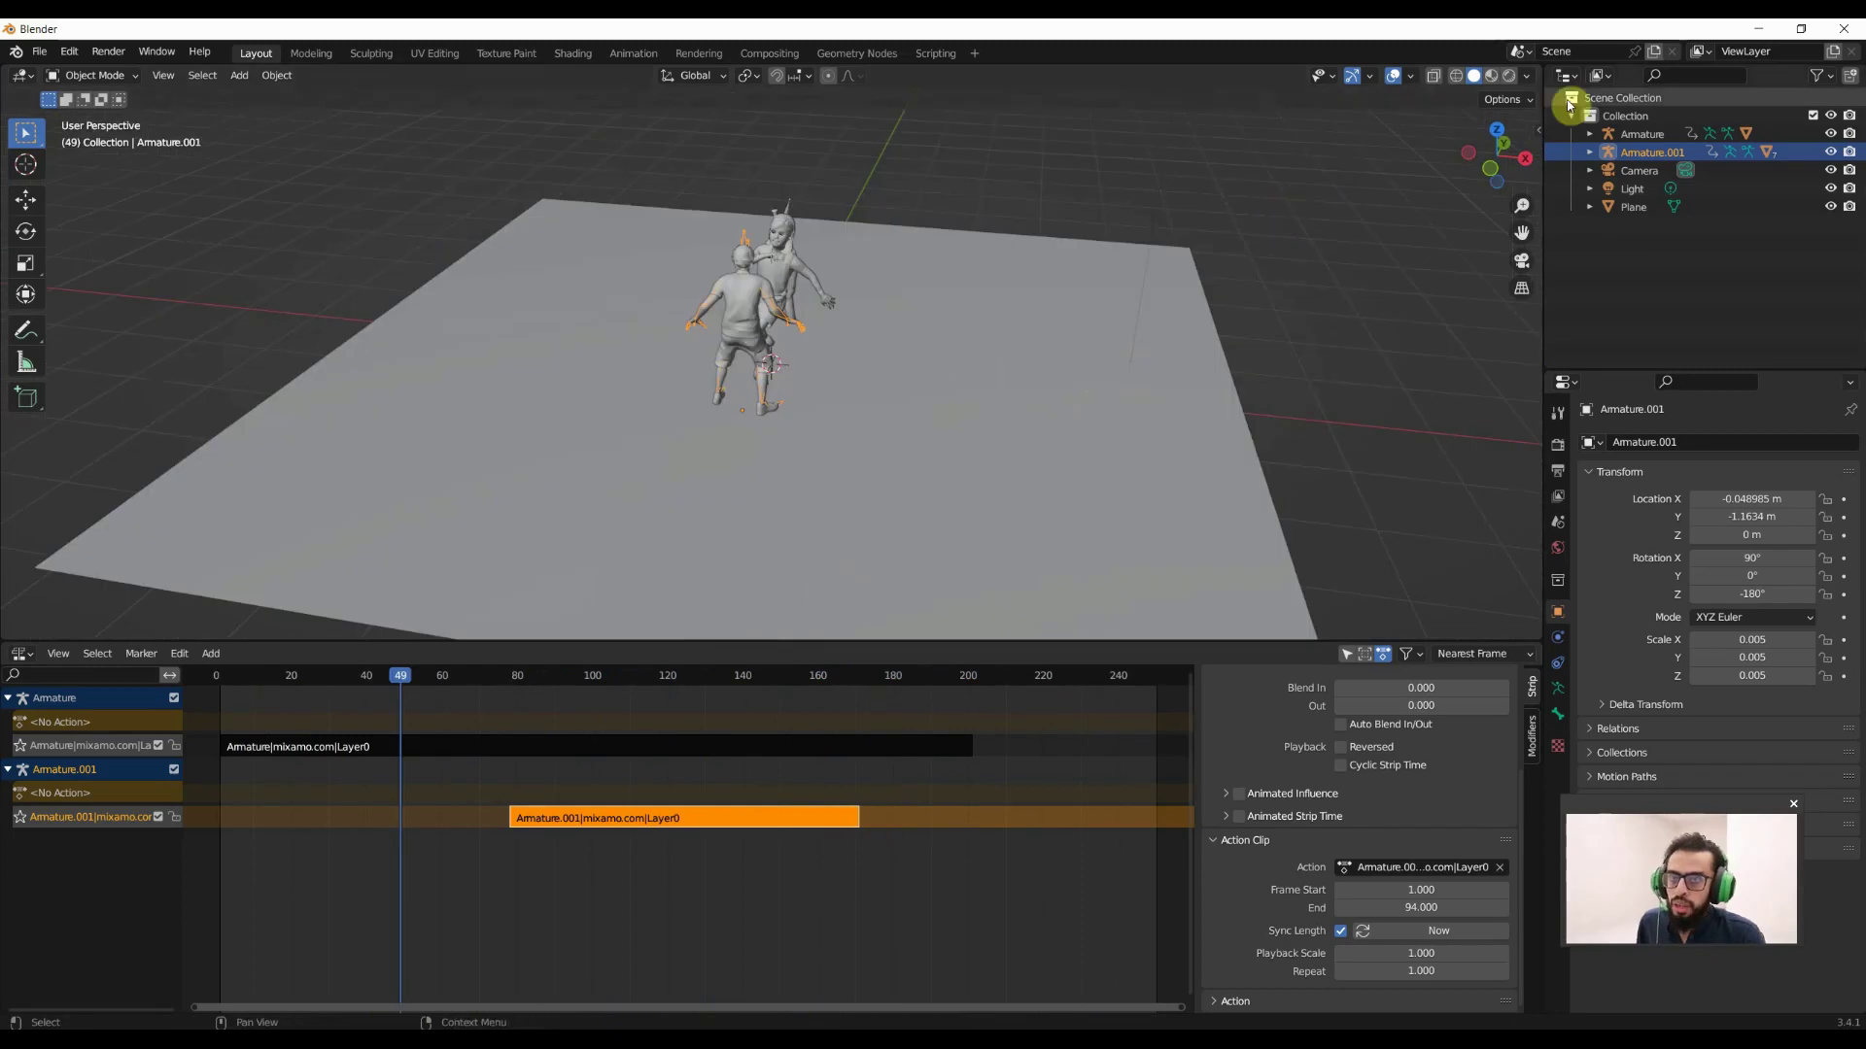
pyautogui.click(1527, 76)
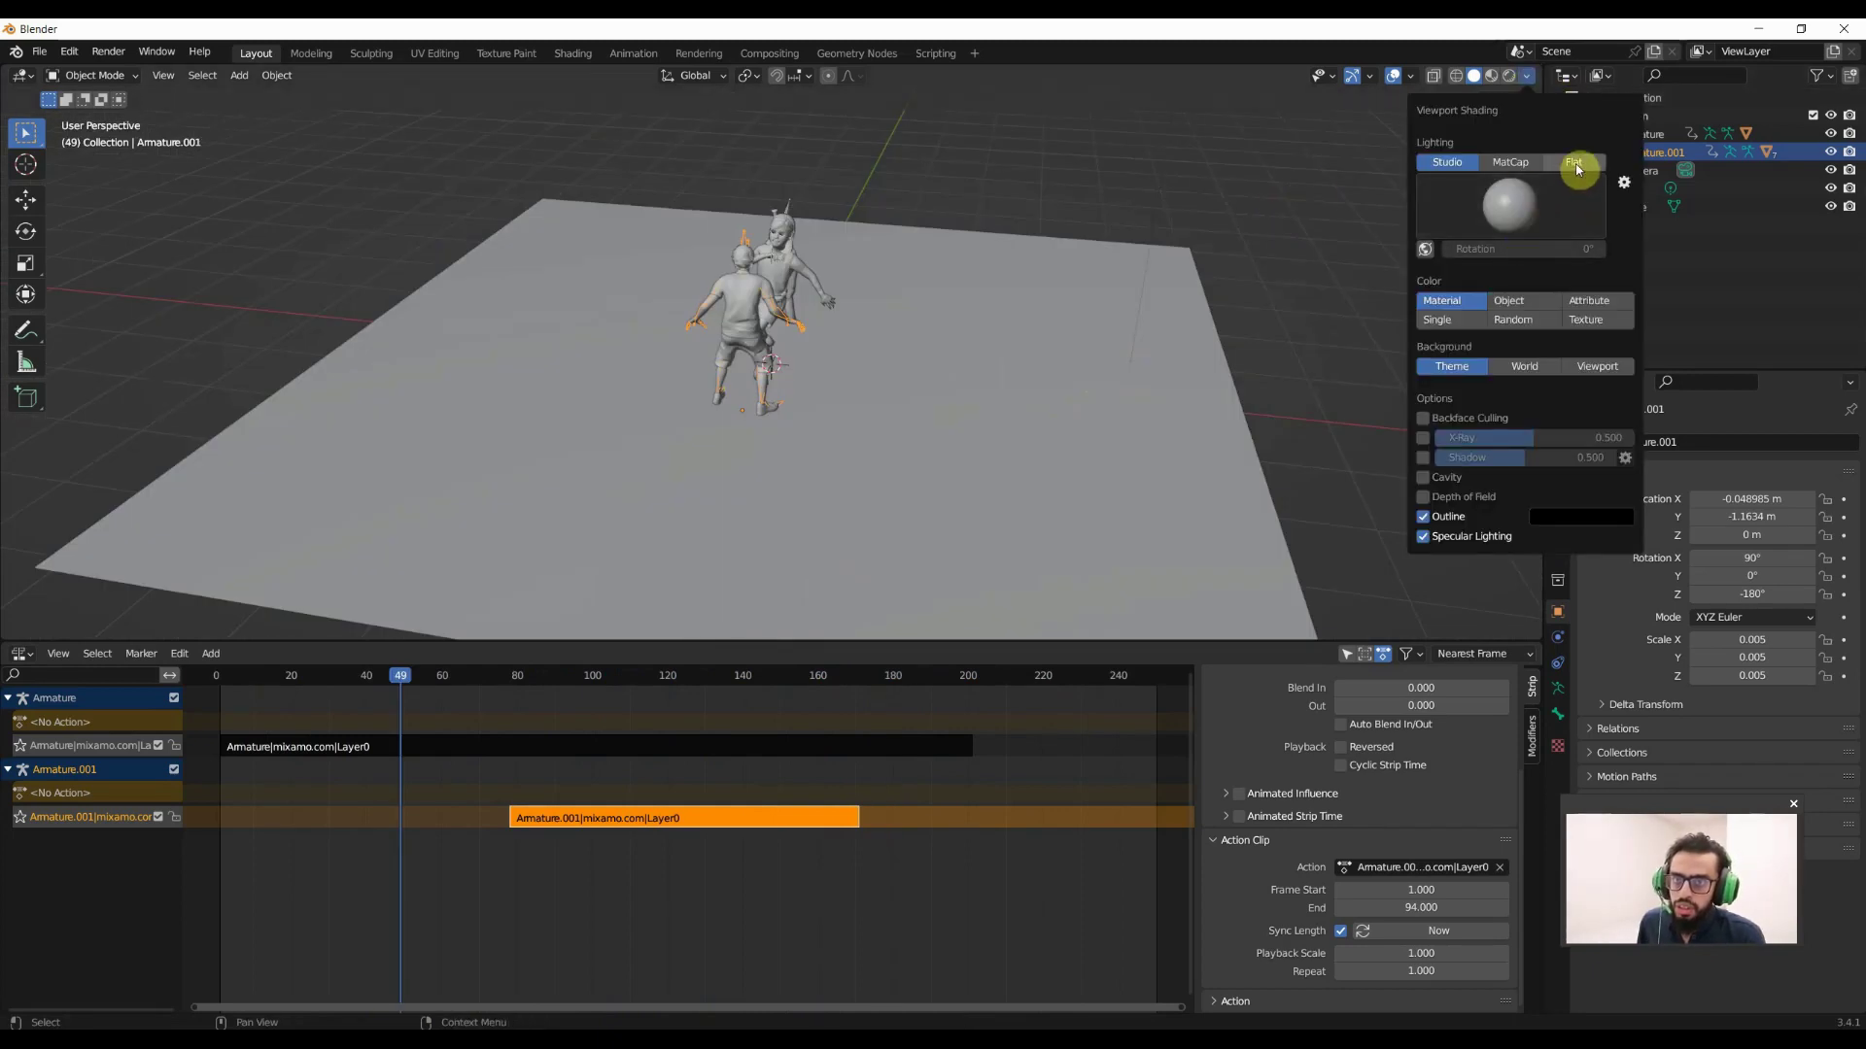
pyautogui.click(1513, 320)
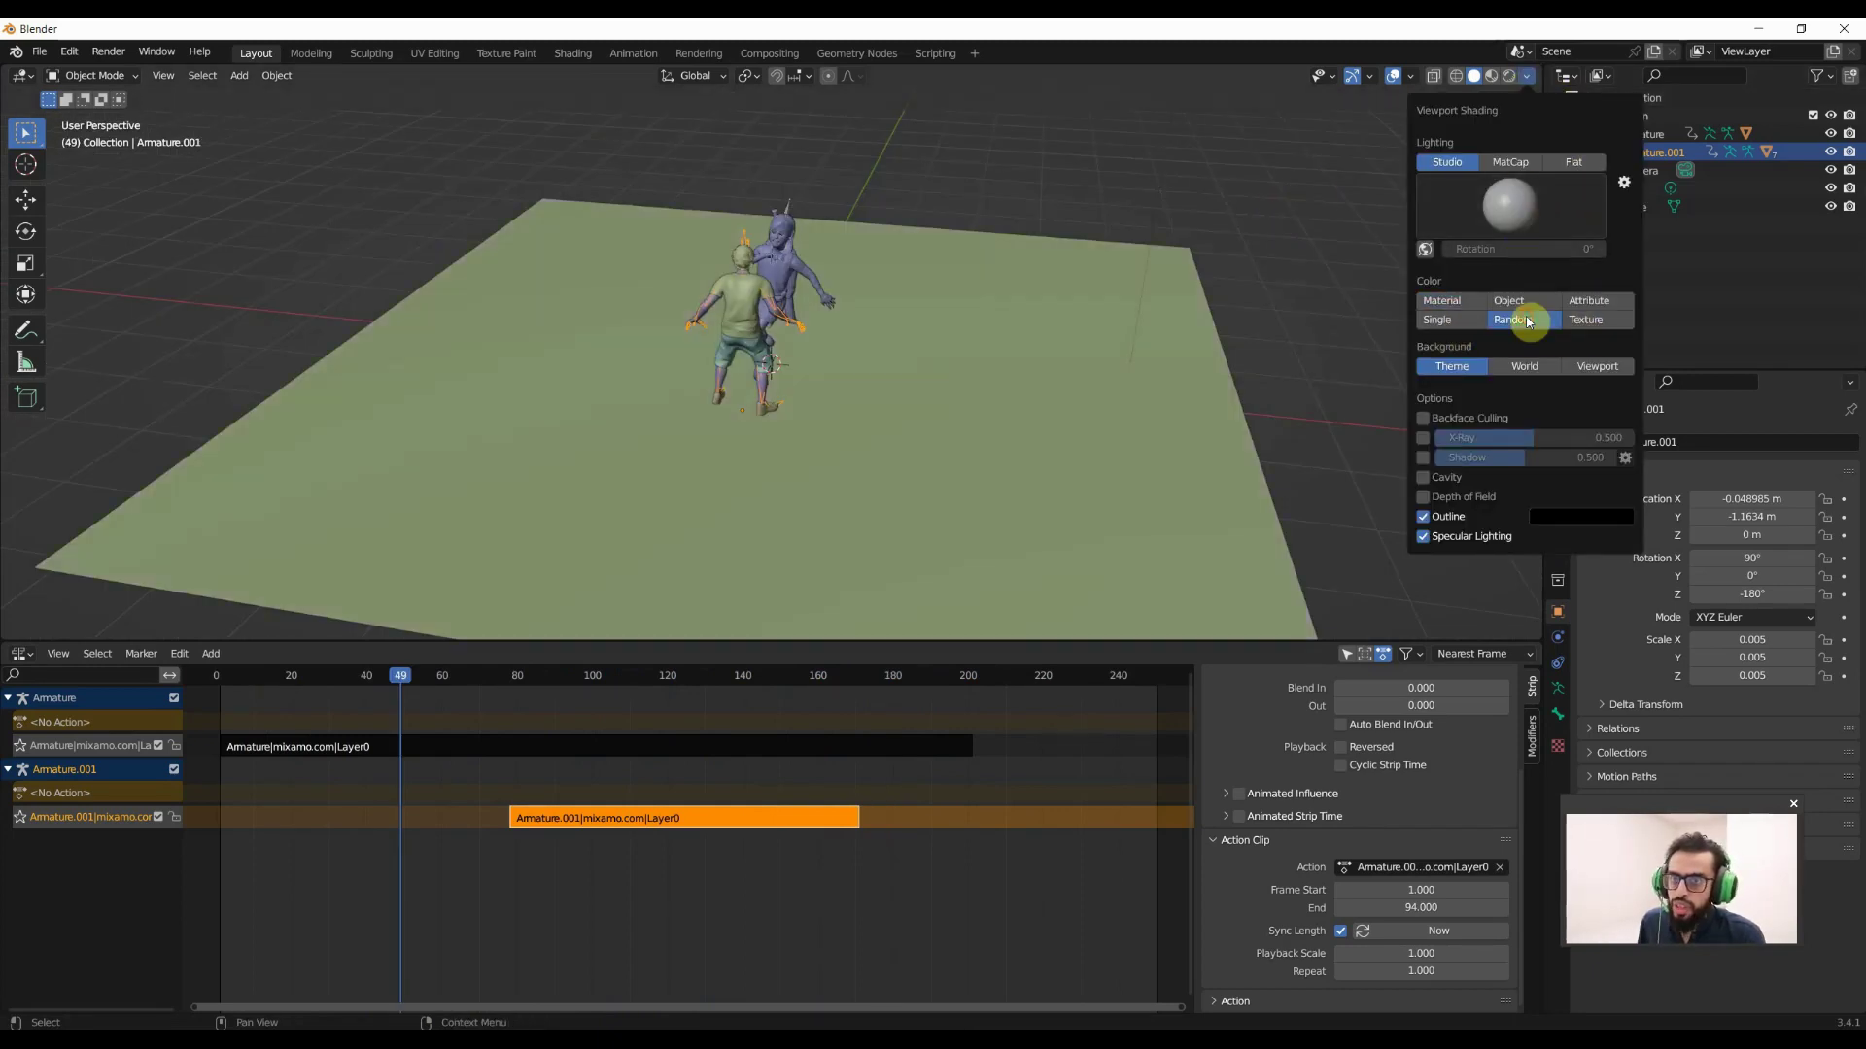
pyautogui.click(1354, 78)
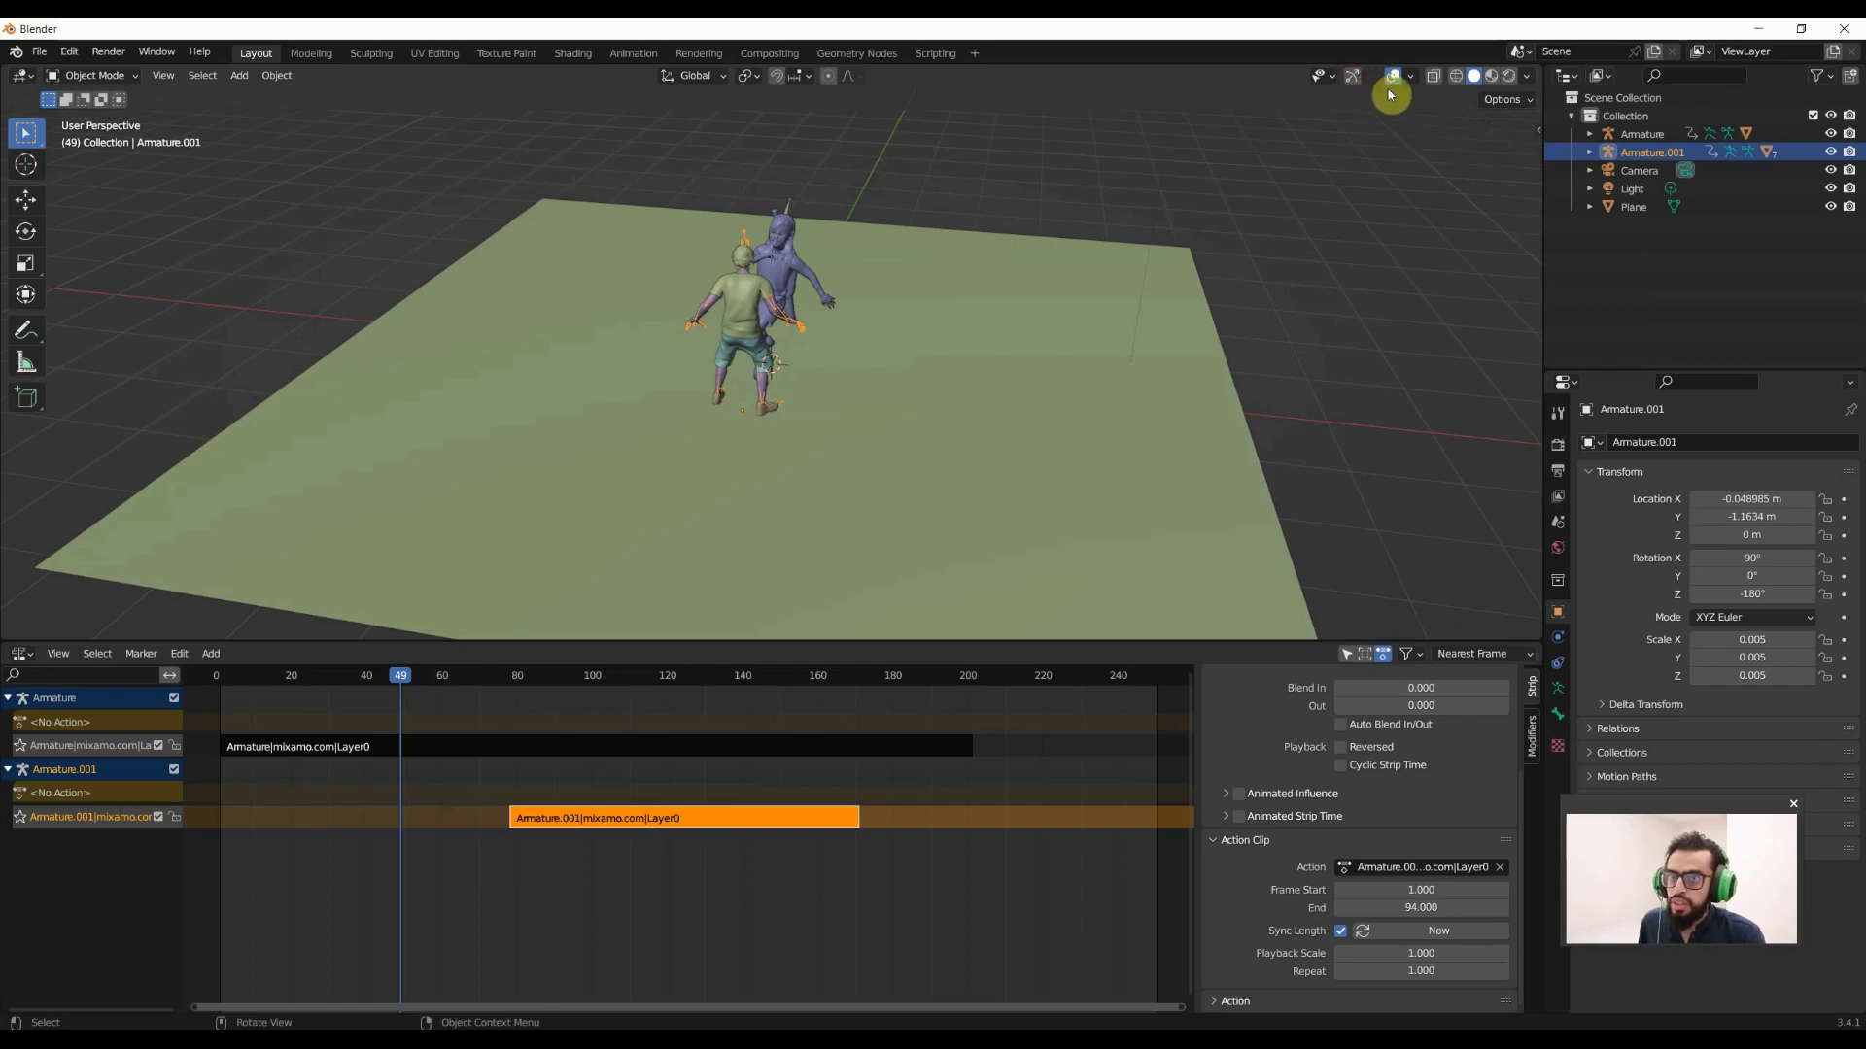
pyautogui.click(1395, 76)
# Play the fight while orbiting, stop at the knockdown, and reselect Armature.001's Layer0 strip.
pyautogui.click(238, 700)
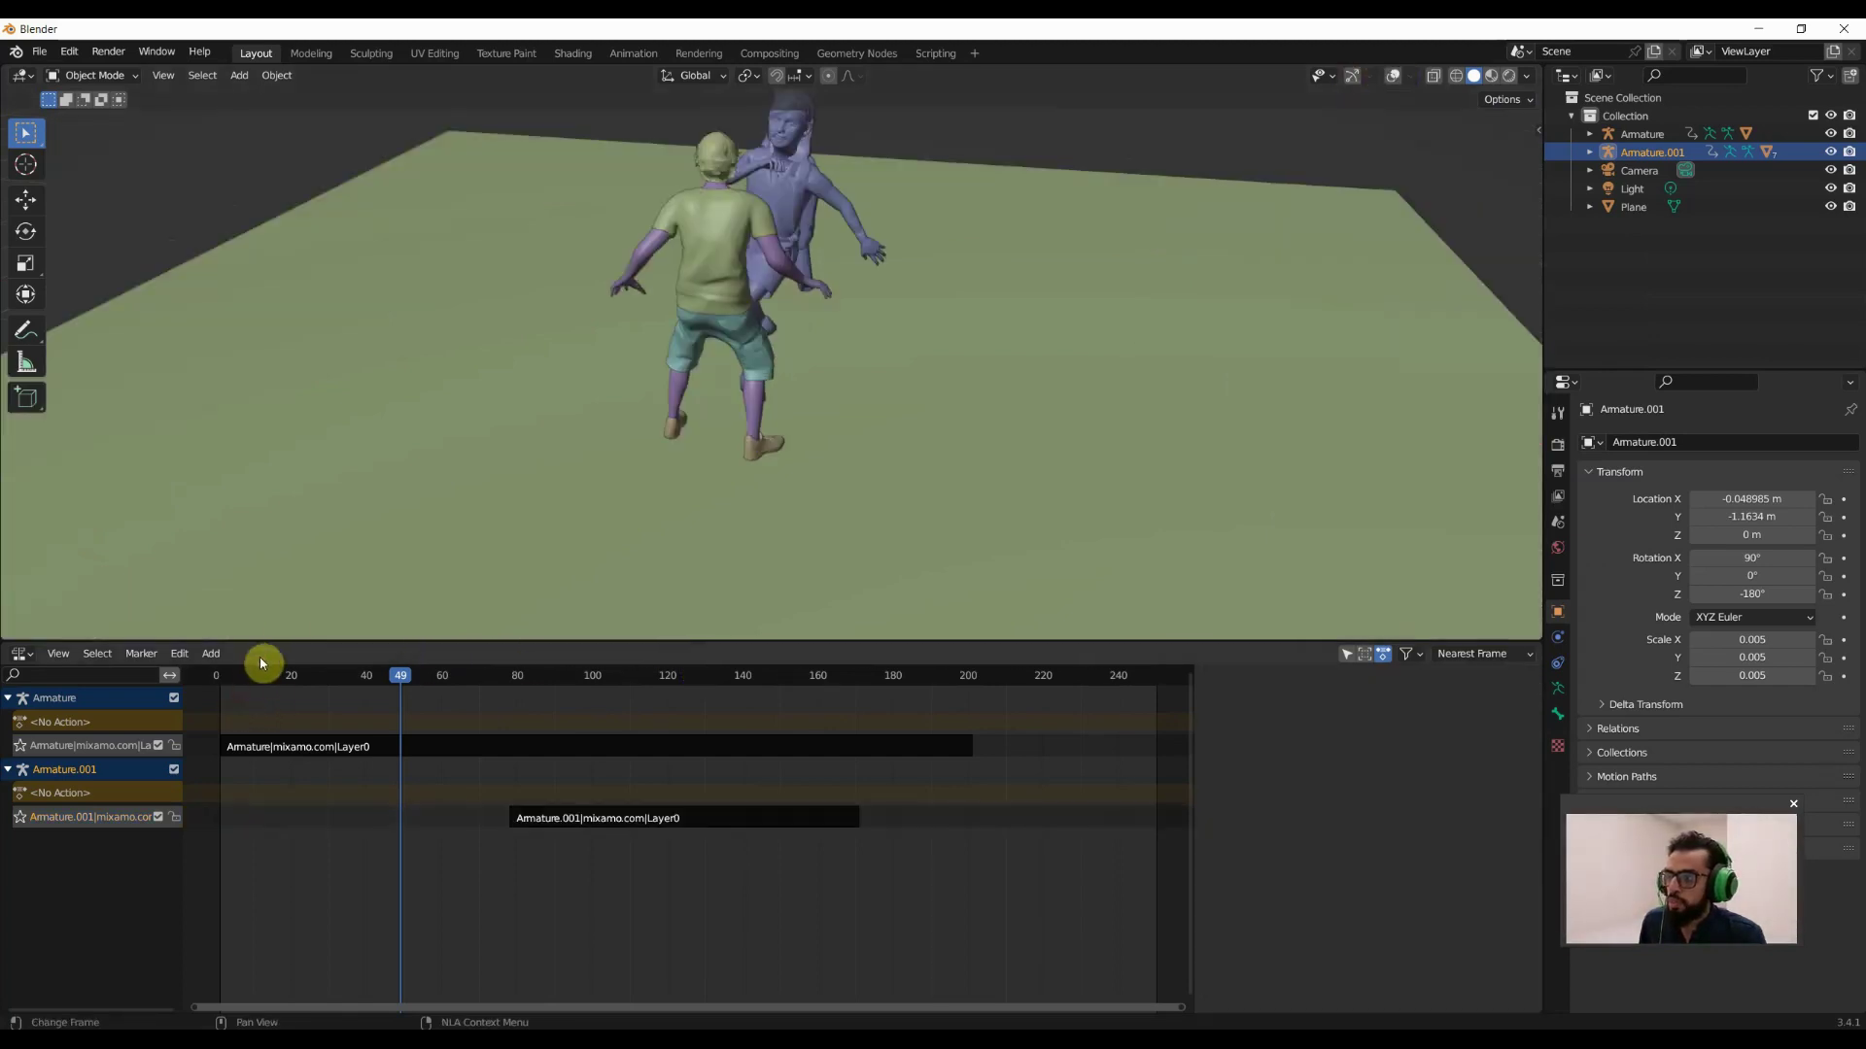
pyautogui.scroll(-1, 937, 389)
pyautogui.press('space')
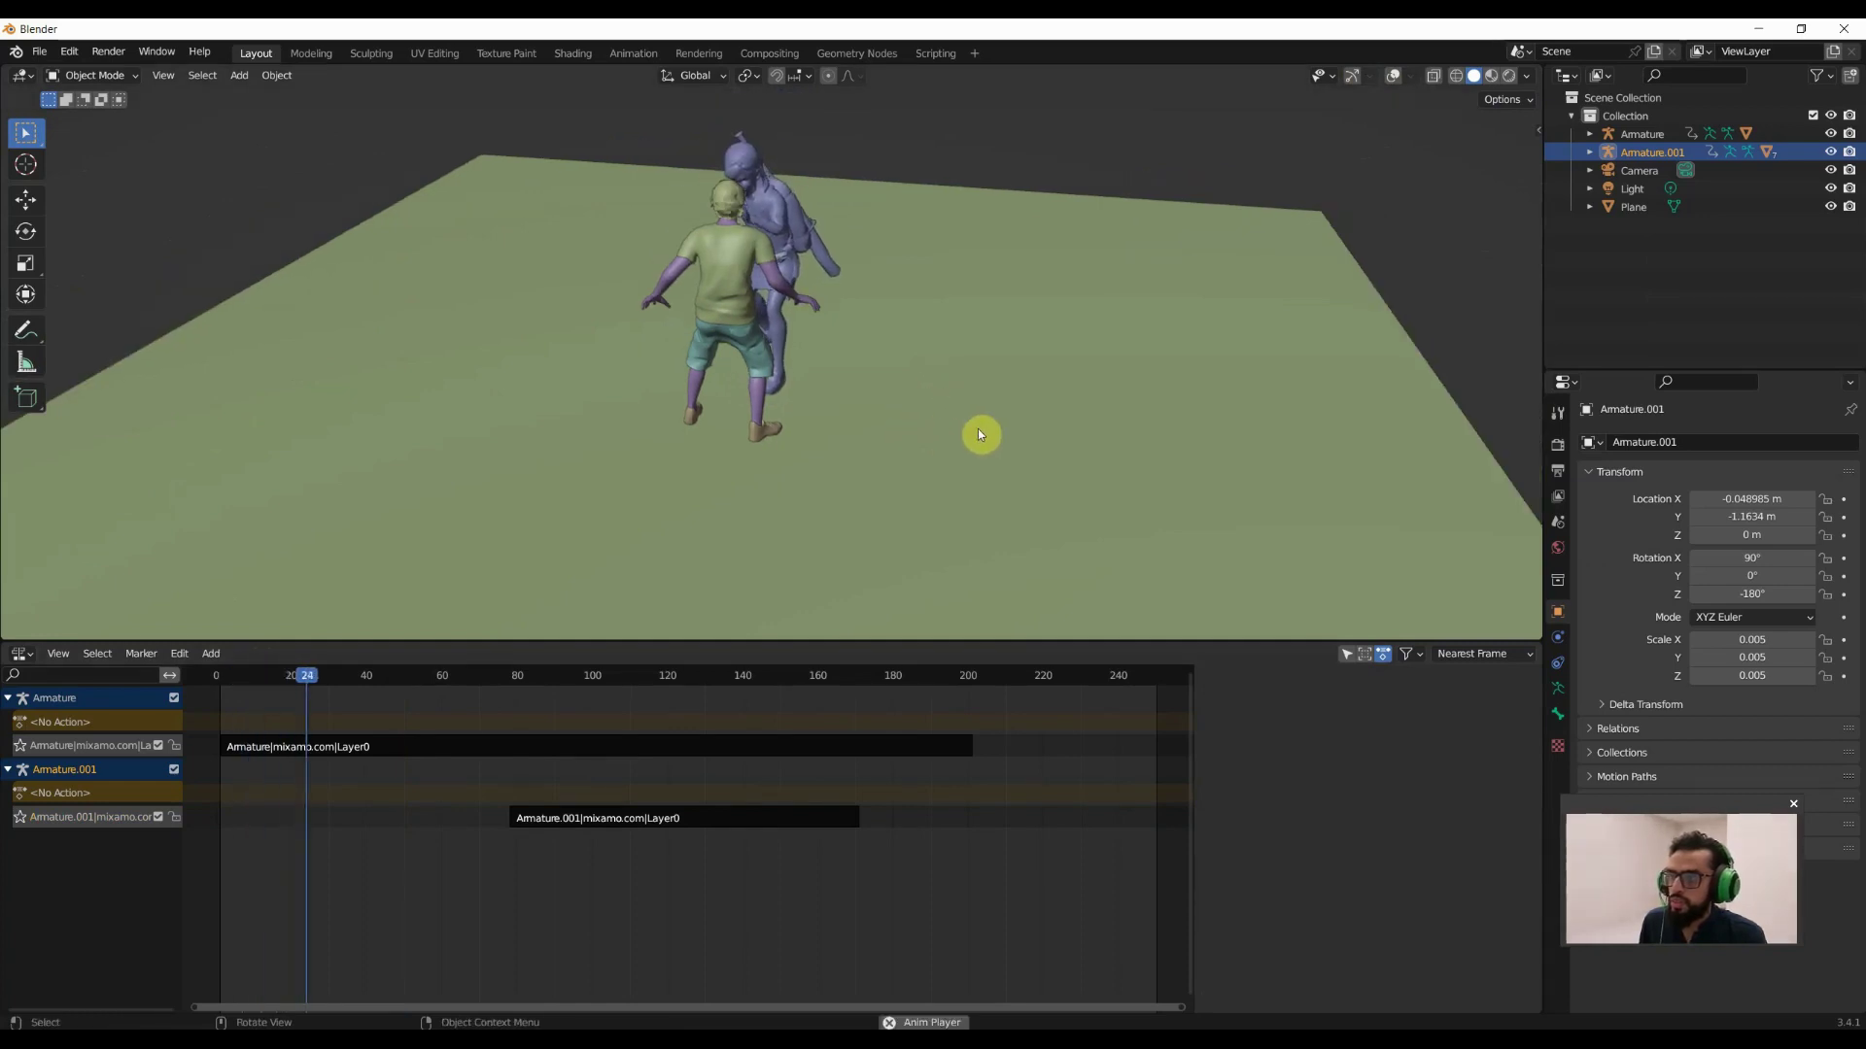
pyautogui.moveTo(1032, 464); pyautogui.dragTo(917, 448, button='middle')
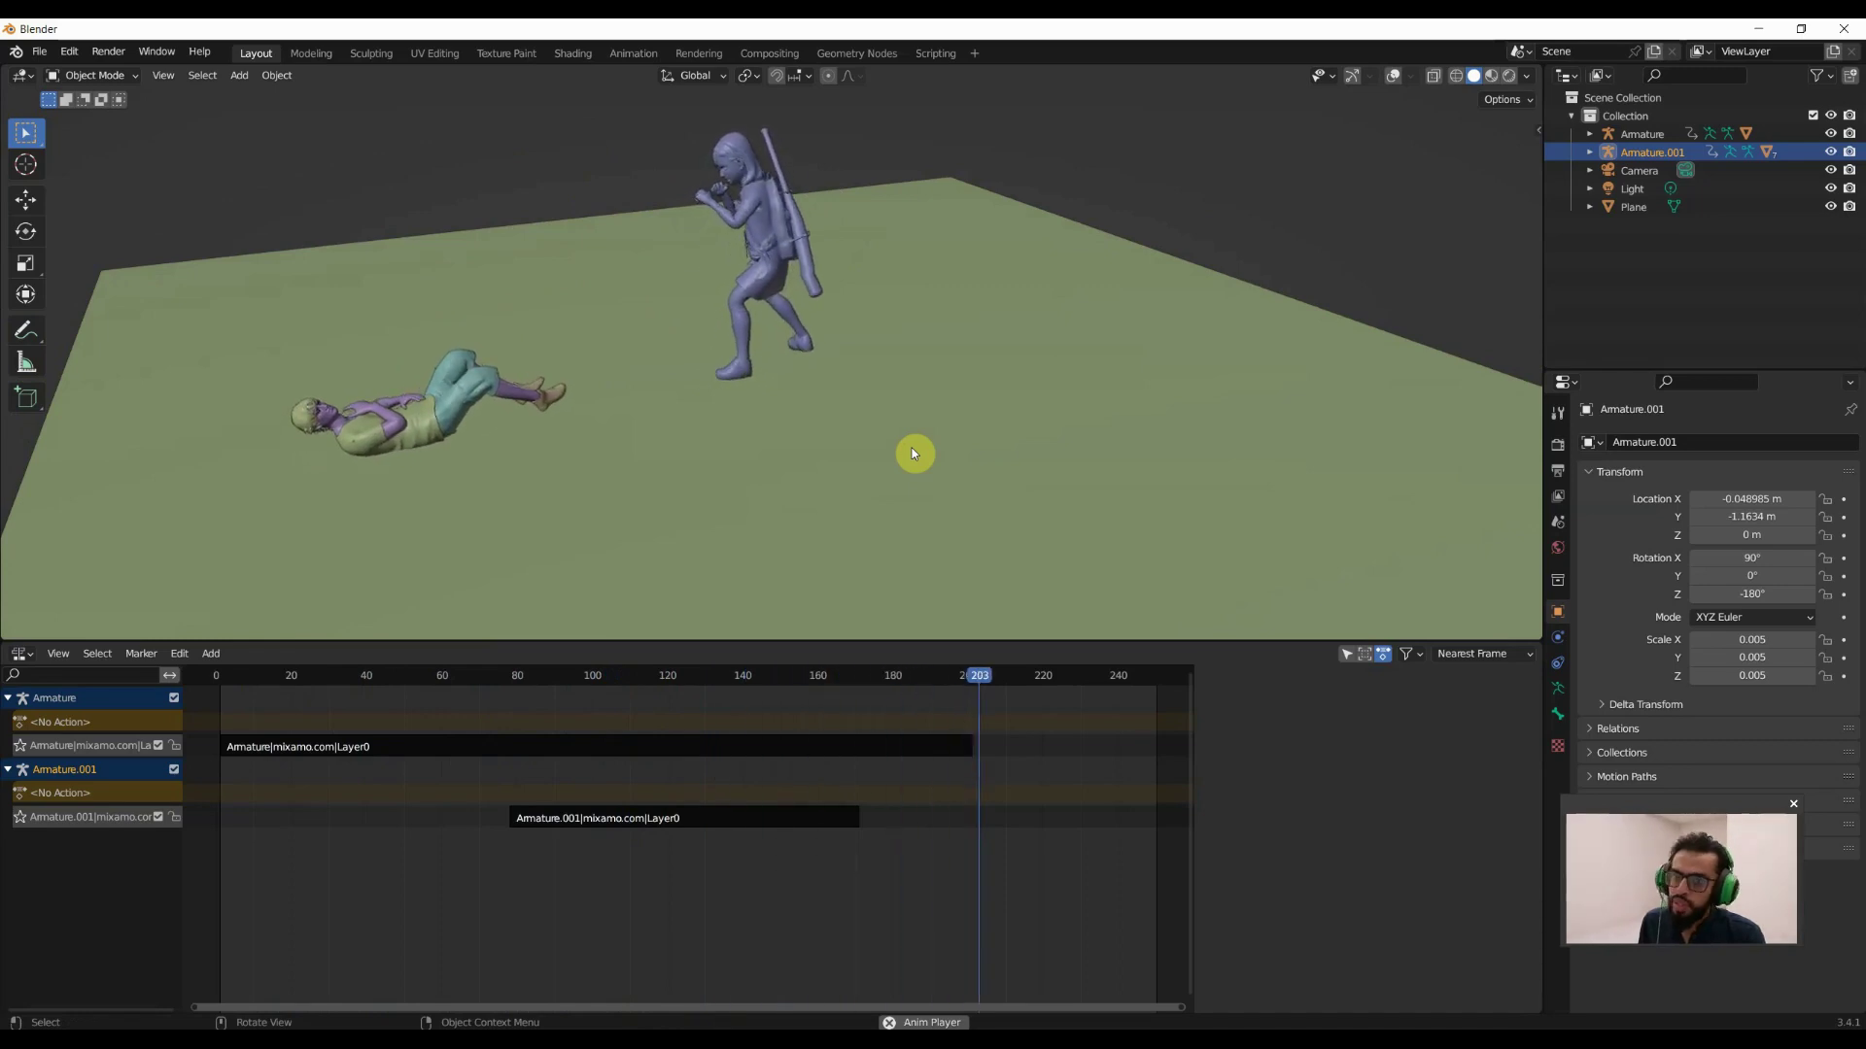
pyautogui.press('space')
pyautogui.click(758, 819)
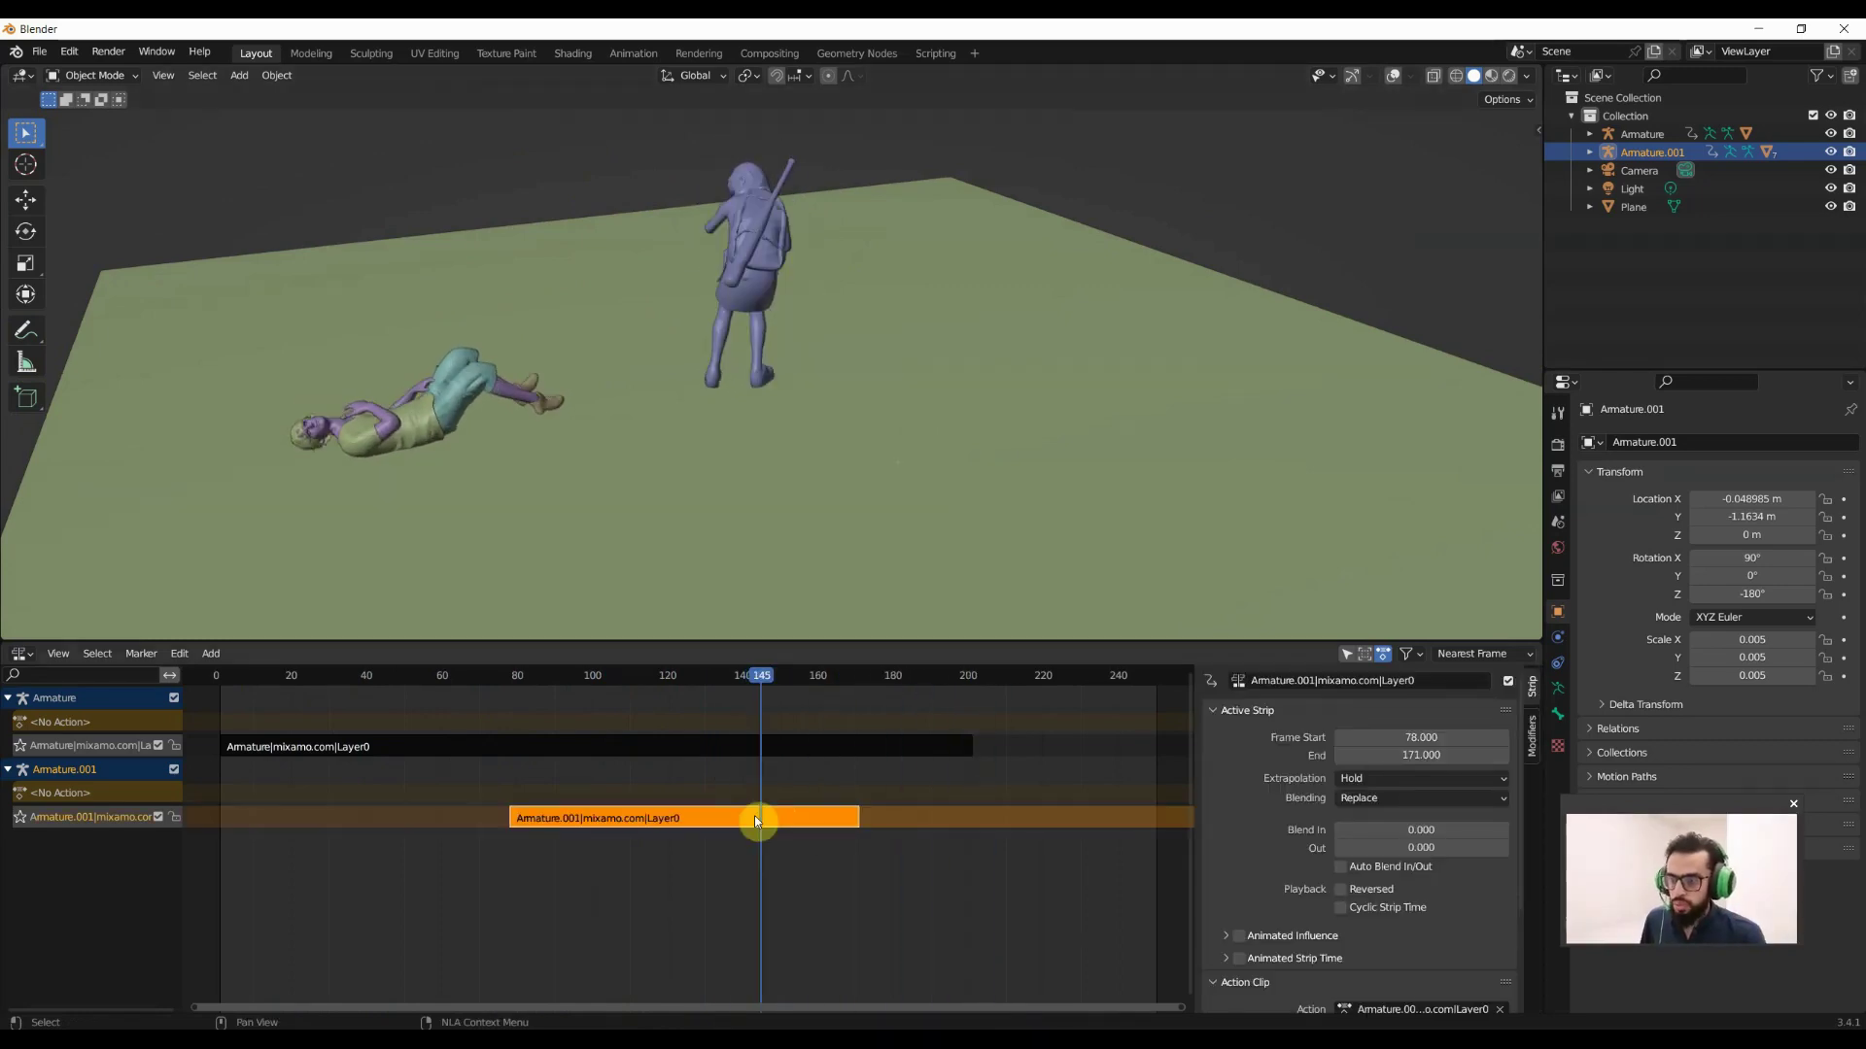
# Place the duplicated Armature.001 strip right after the original, running frames 171–264.
pyautogui.moveTo(755, 816); pyautogui.dragTo(1091, 907)
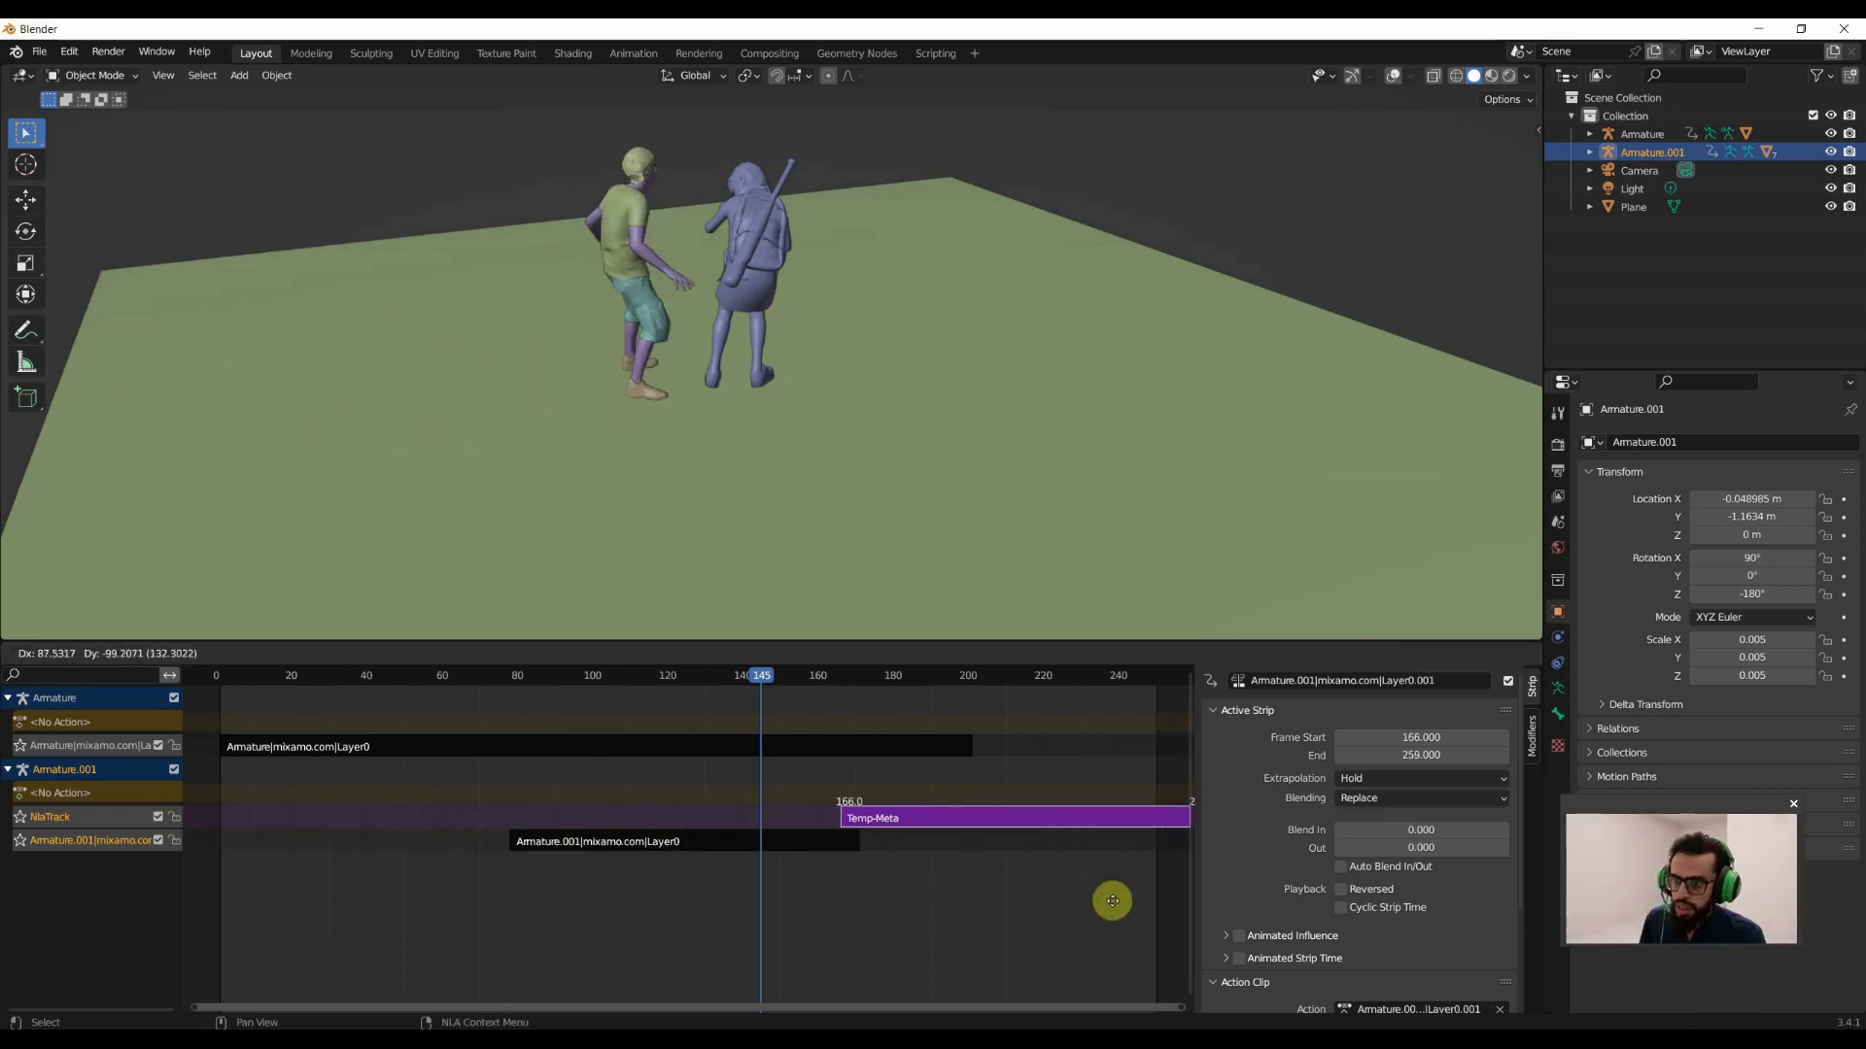
pyautogui.click(1056, 904)
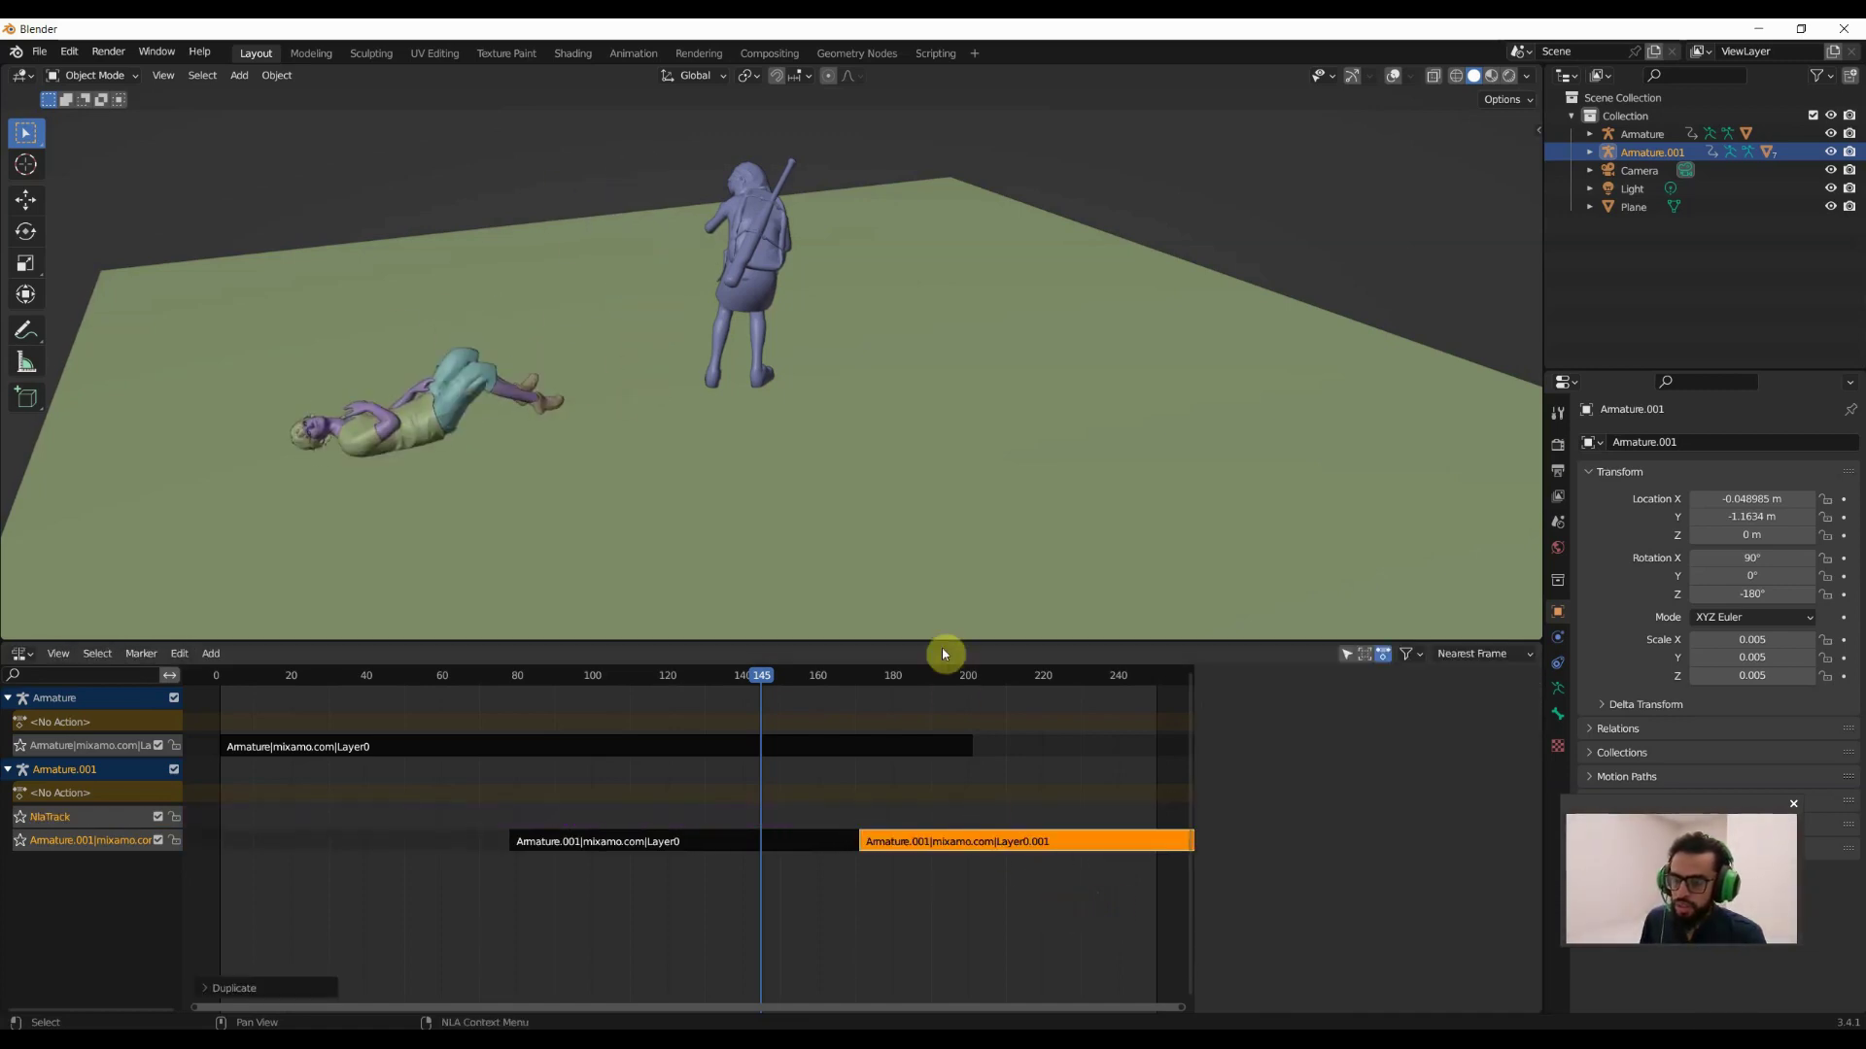
pyautogui.moveTo(852, 672)
pyautogui.mouseDown()
pyautogui.moveTo(836, 692)
pyautogui.moveTo(890, 701)
pyautogui.mouseUp()
# Make the copied strip play Reversed and play from around frame 150 to check it.
pyautogui.press('n')
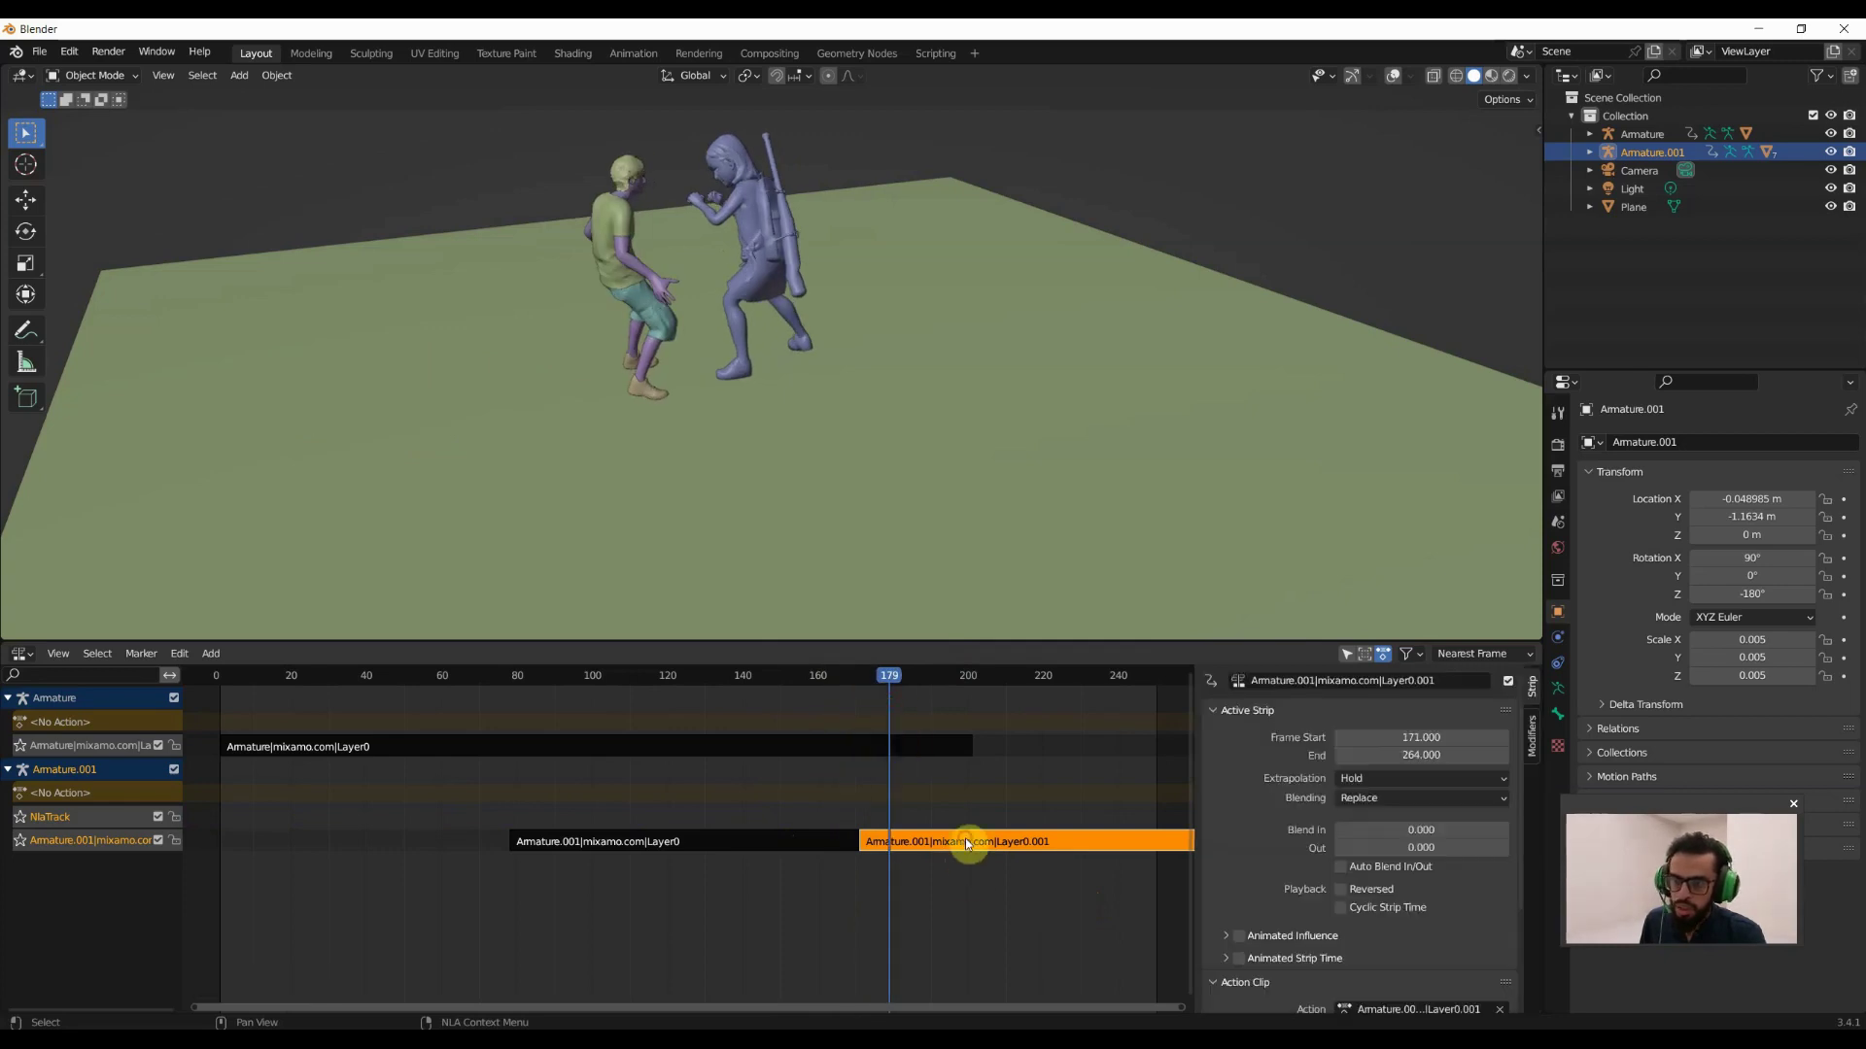
pyautogui.click(1341, 889)
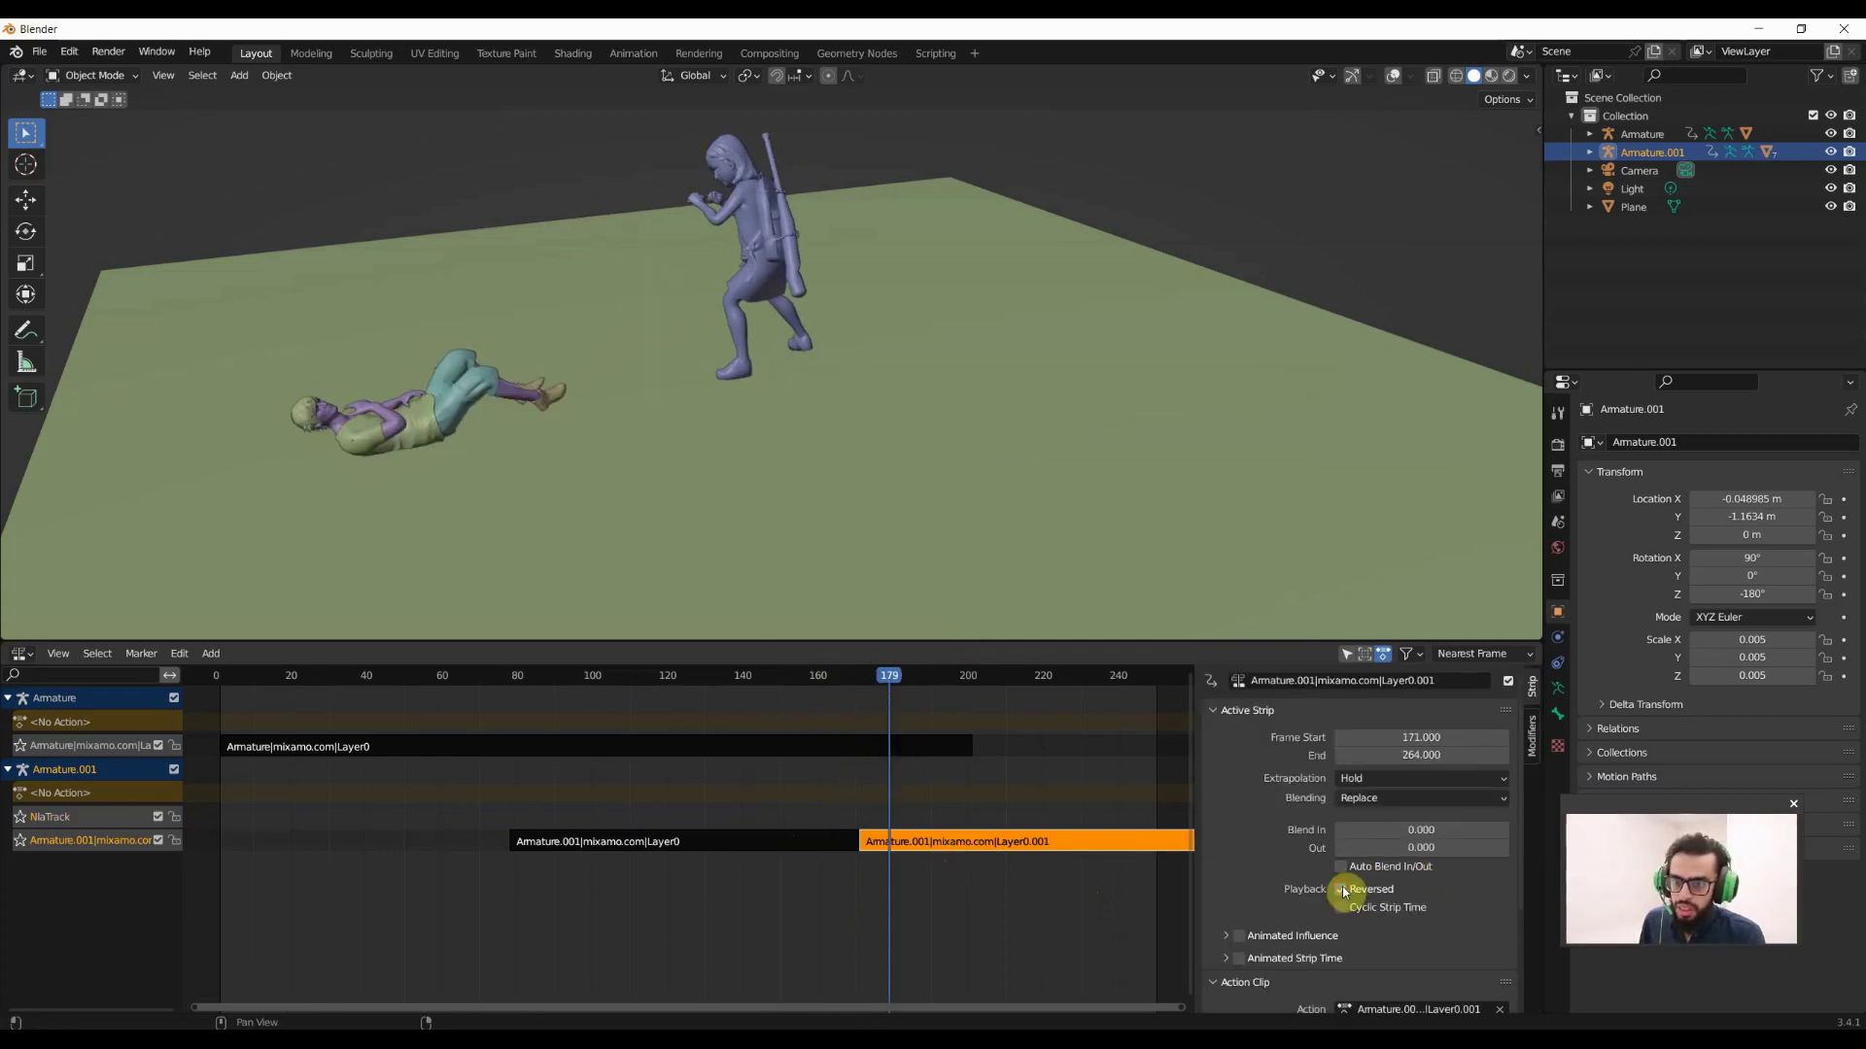
pyautogui.click(738, 678)
pyautogui.press('space')
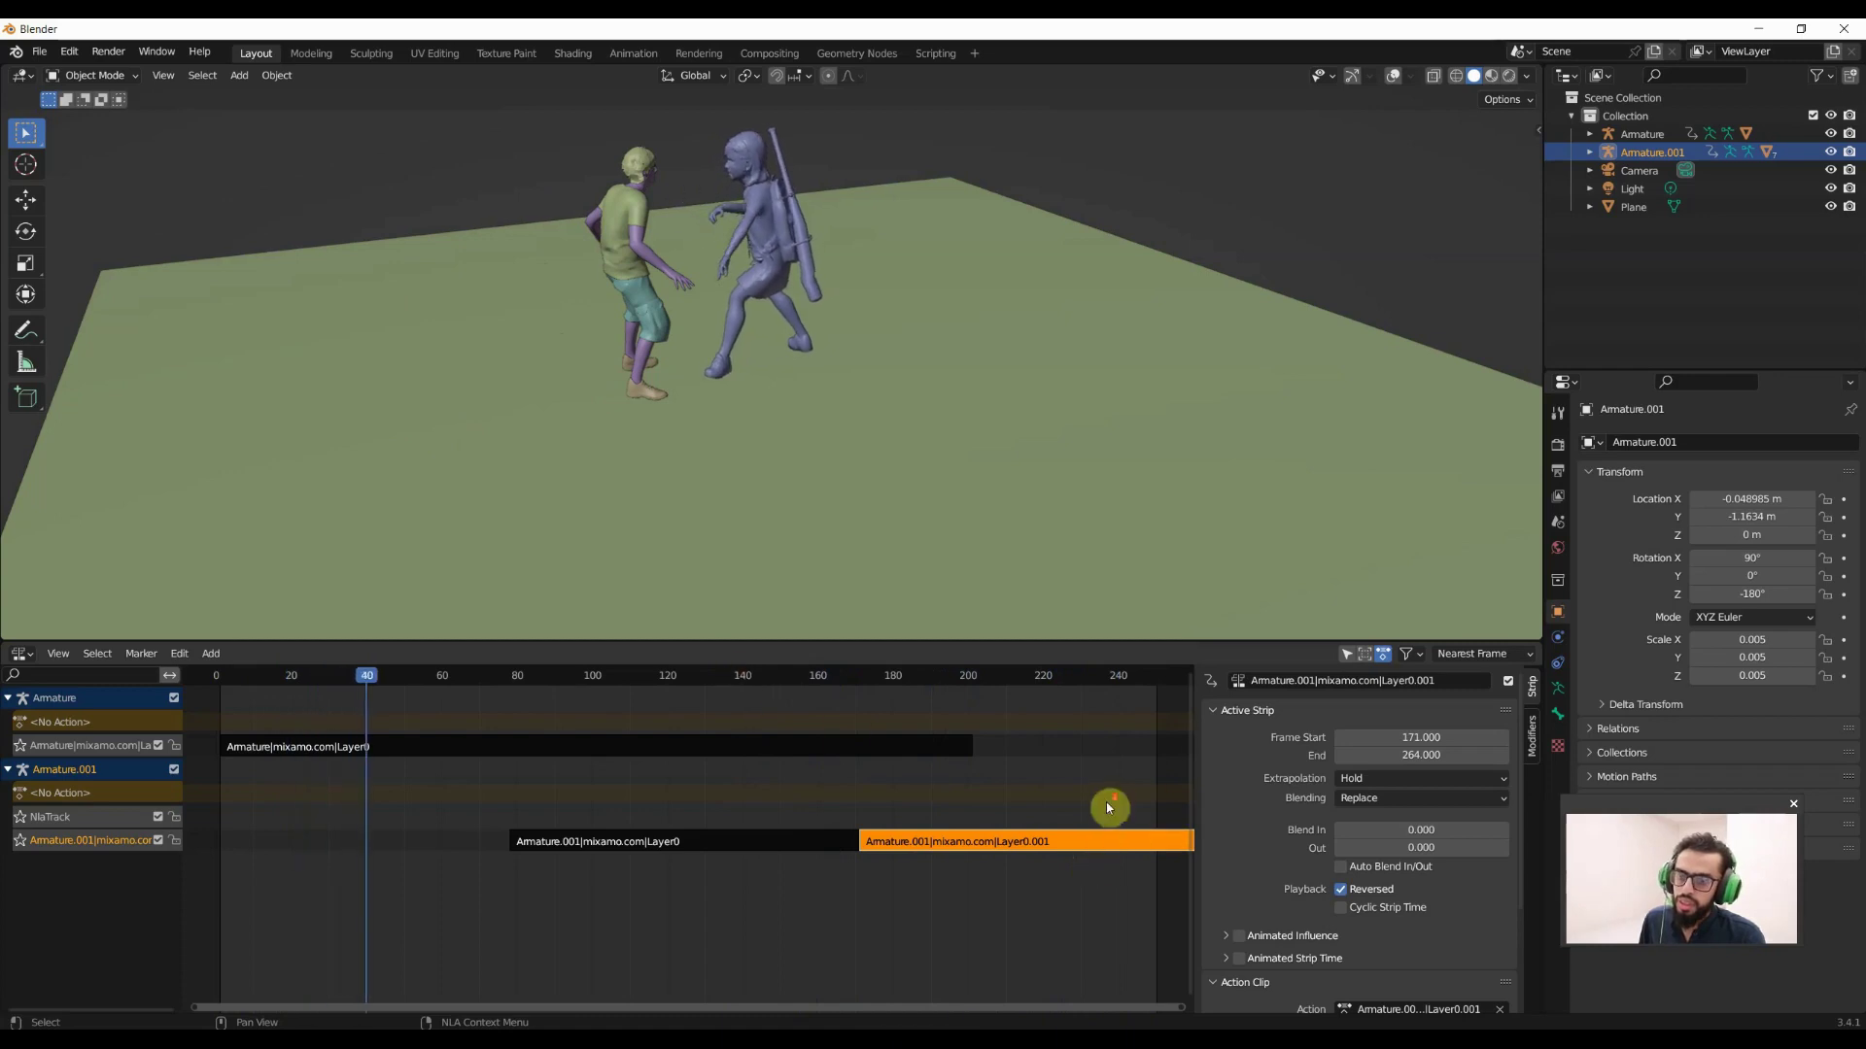
# Set the reversed strip's playback scale to 0.300 and move it onto the empty NlaTrack, spanning frames 166–194.
pyautogui.scroll(-3, 1103, 803)
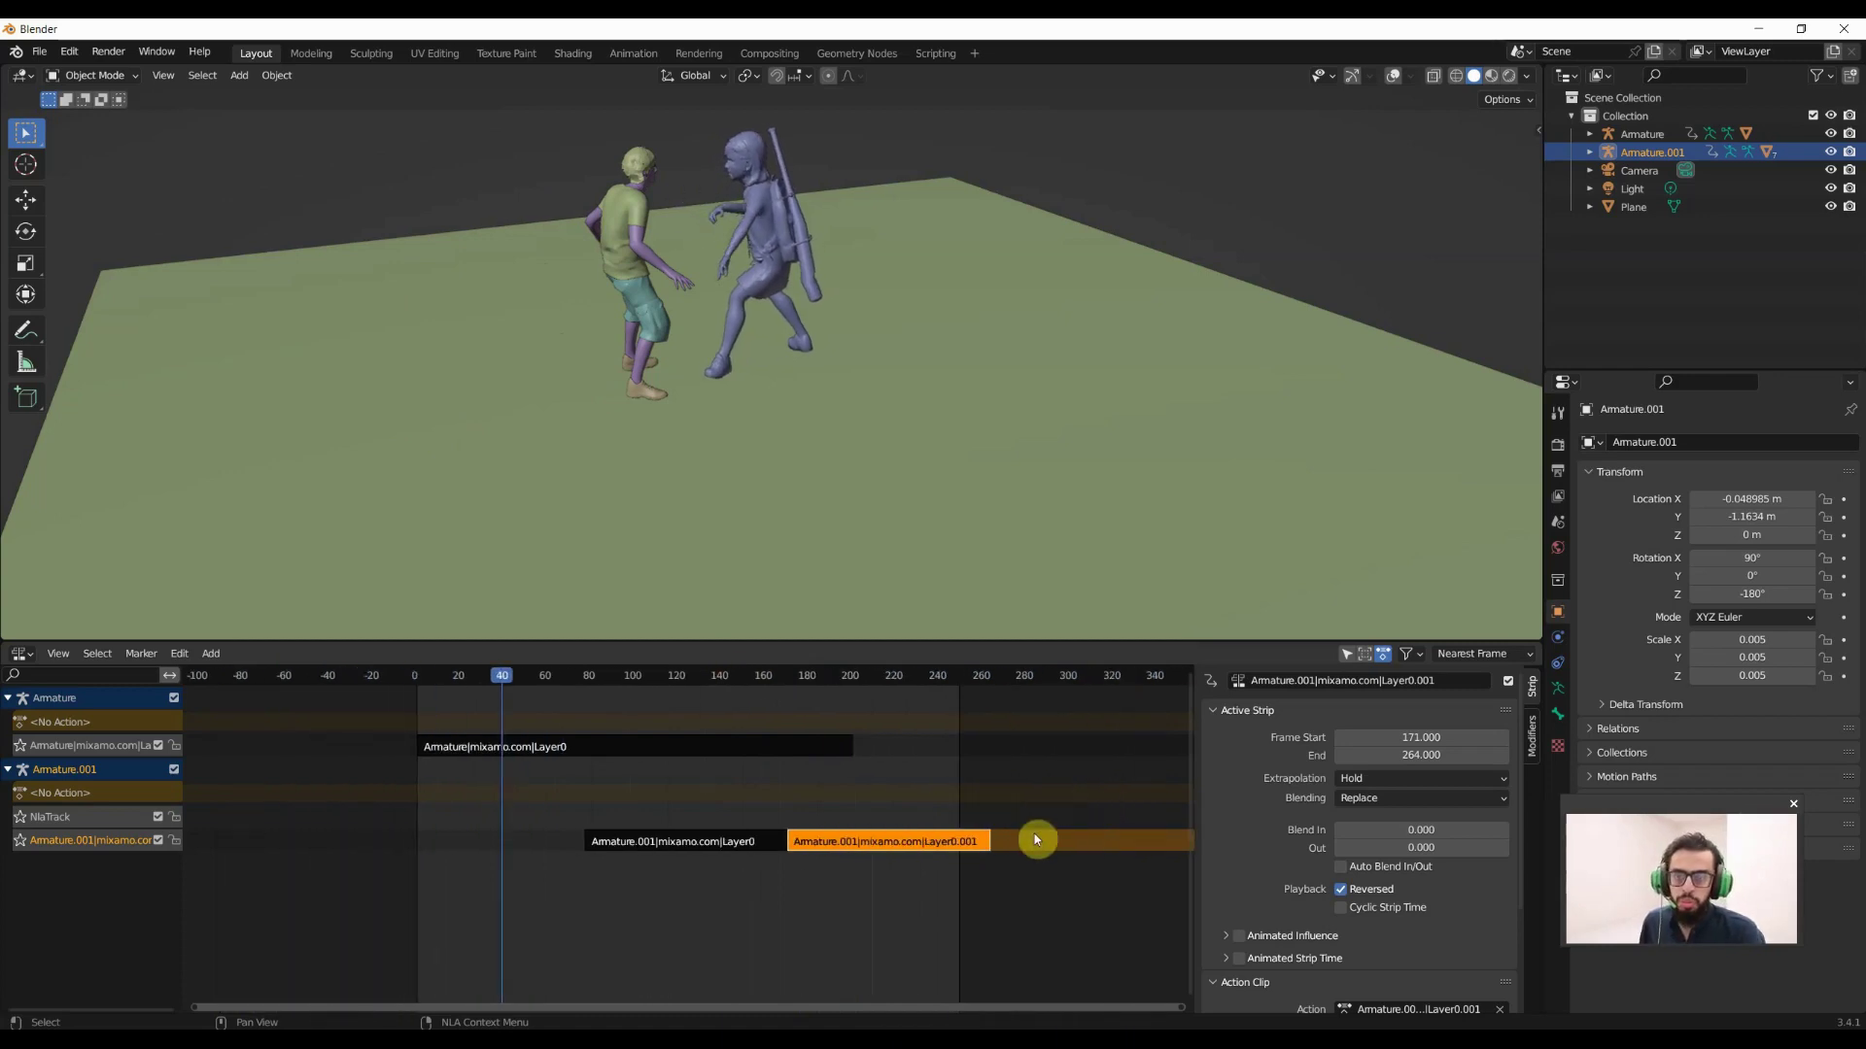
pyautogui.moveTo(817, 677); pyautogui.dragTo(963, 698)
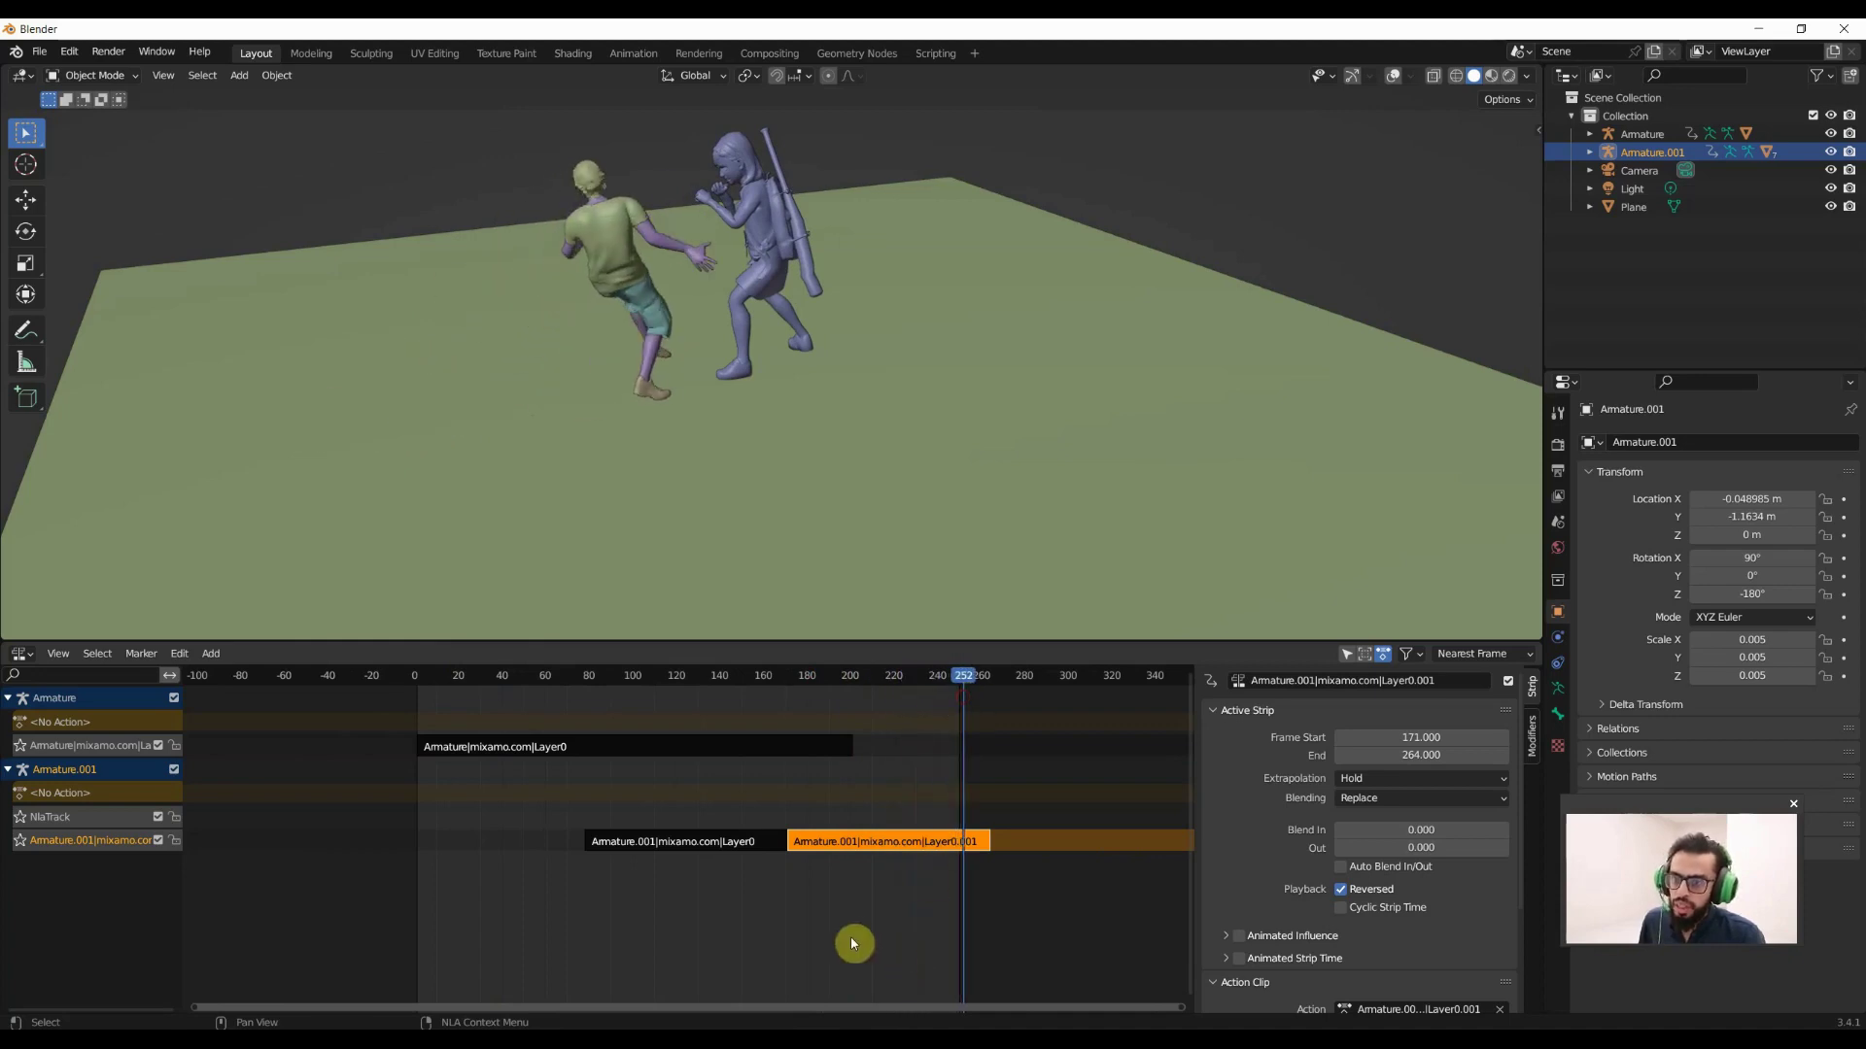
pyautogui.scroll(-3, 1436, 855)
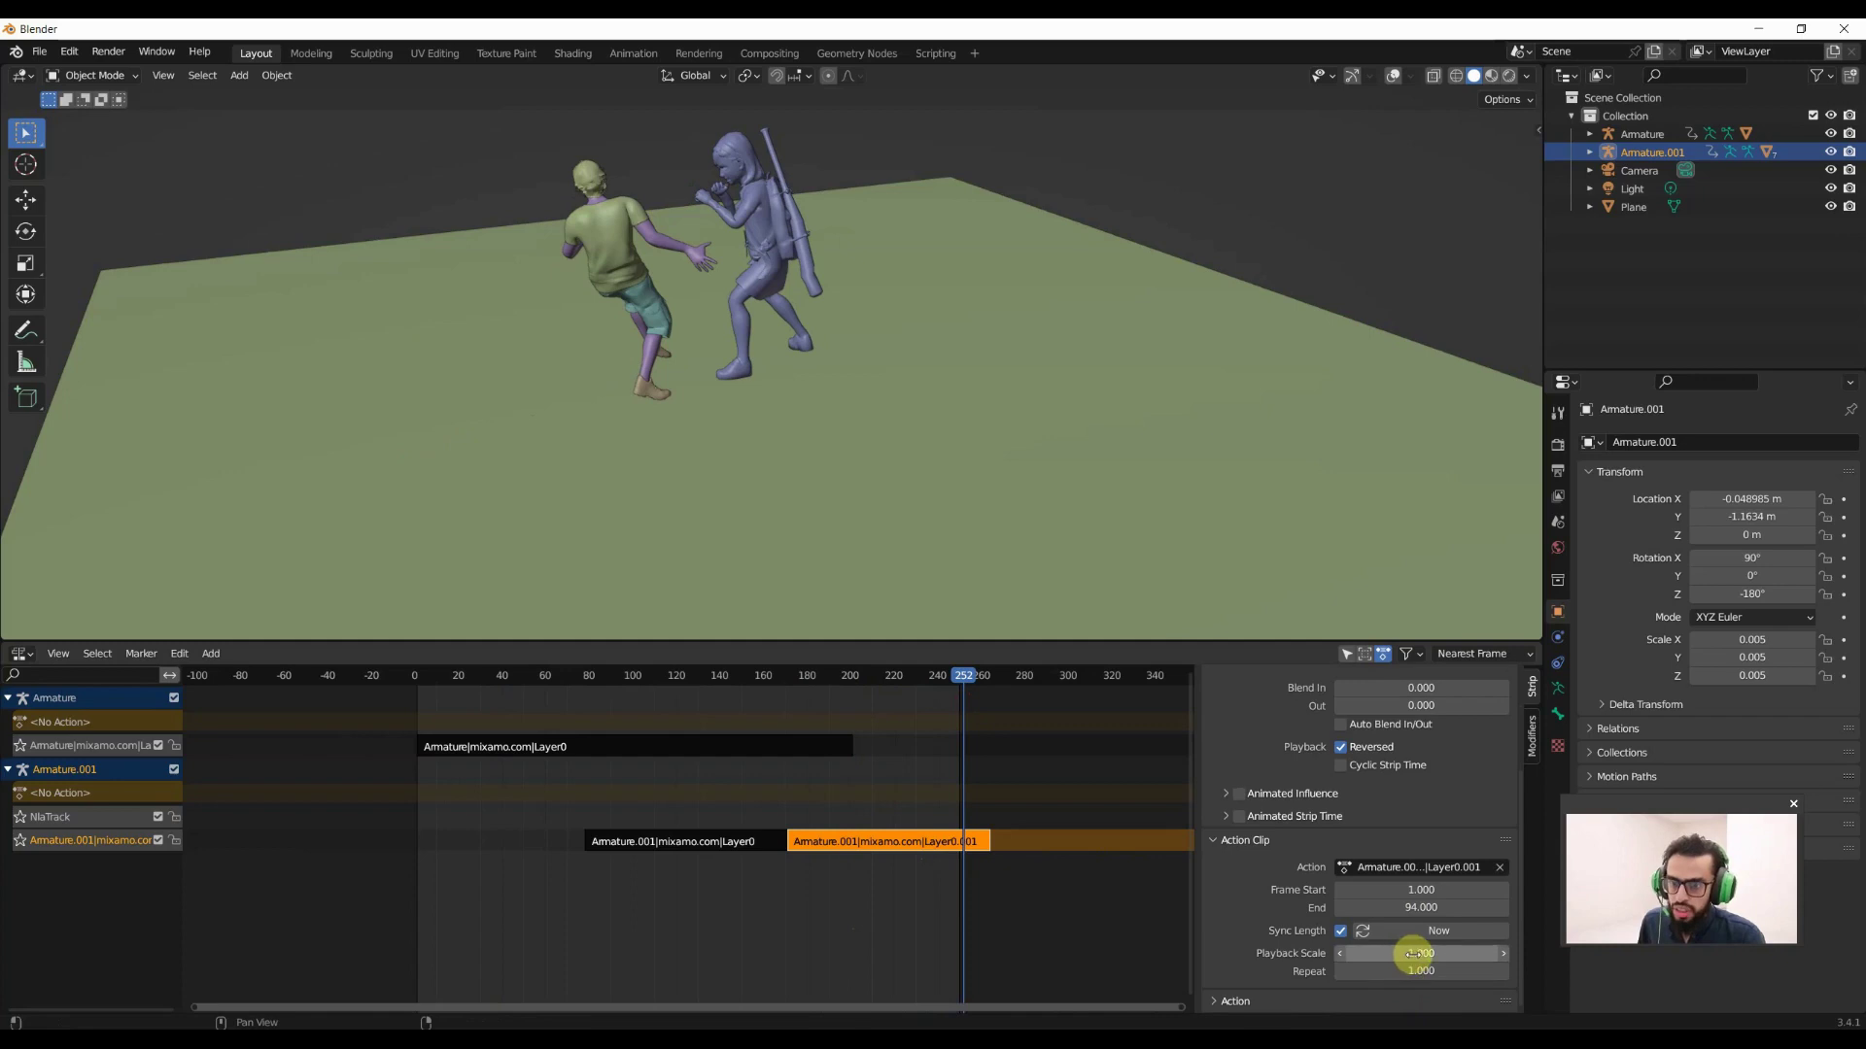
pyautogui.moveTo(1415, 953)
pyautogui.mouseDown()
pyautogui.moveTo(1361, 953)
pyautogui.moveTo(1443, 954)
pyautogui.moveTo(926, 747)
pyautogui.mouseUp()
pyautogui.moveTo(1372, 947); pyautogui.dragTo(1438, 953)
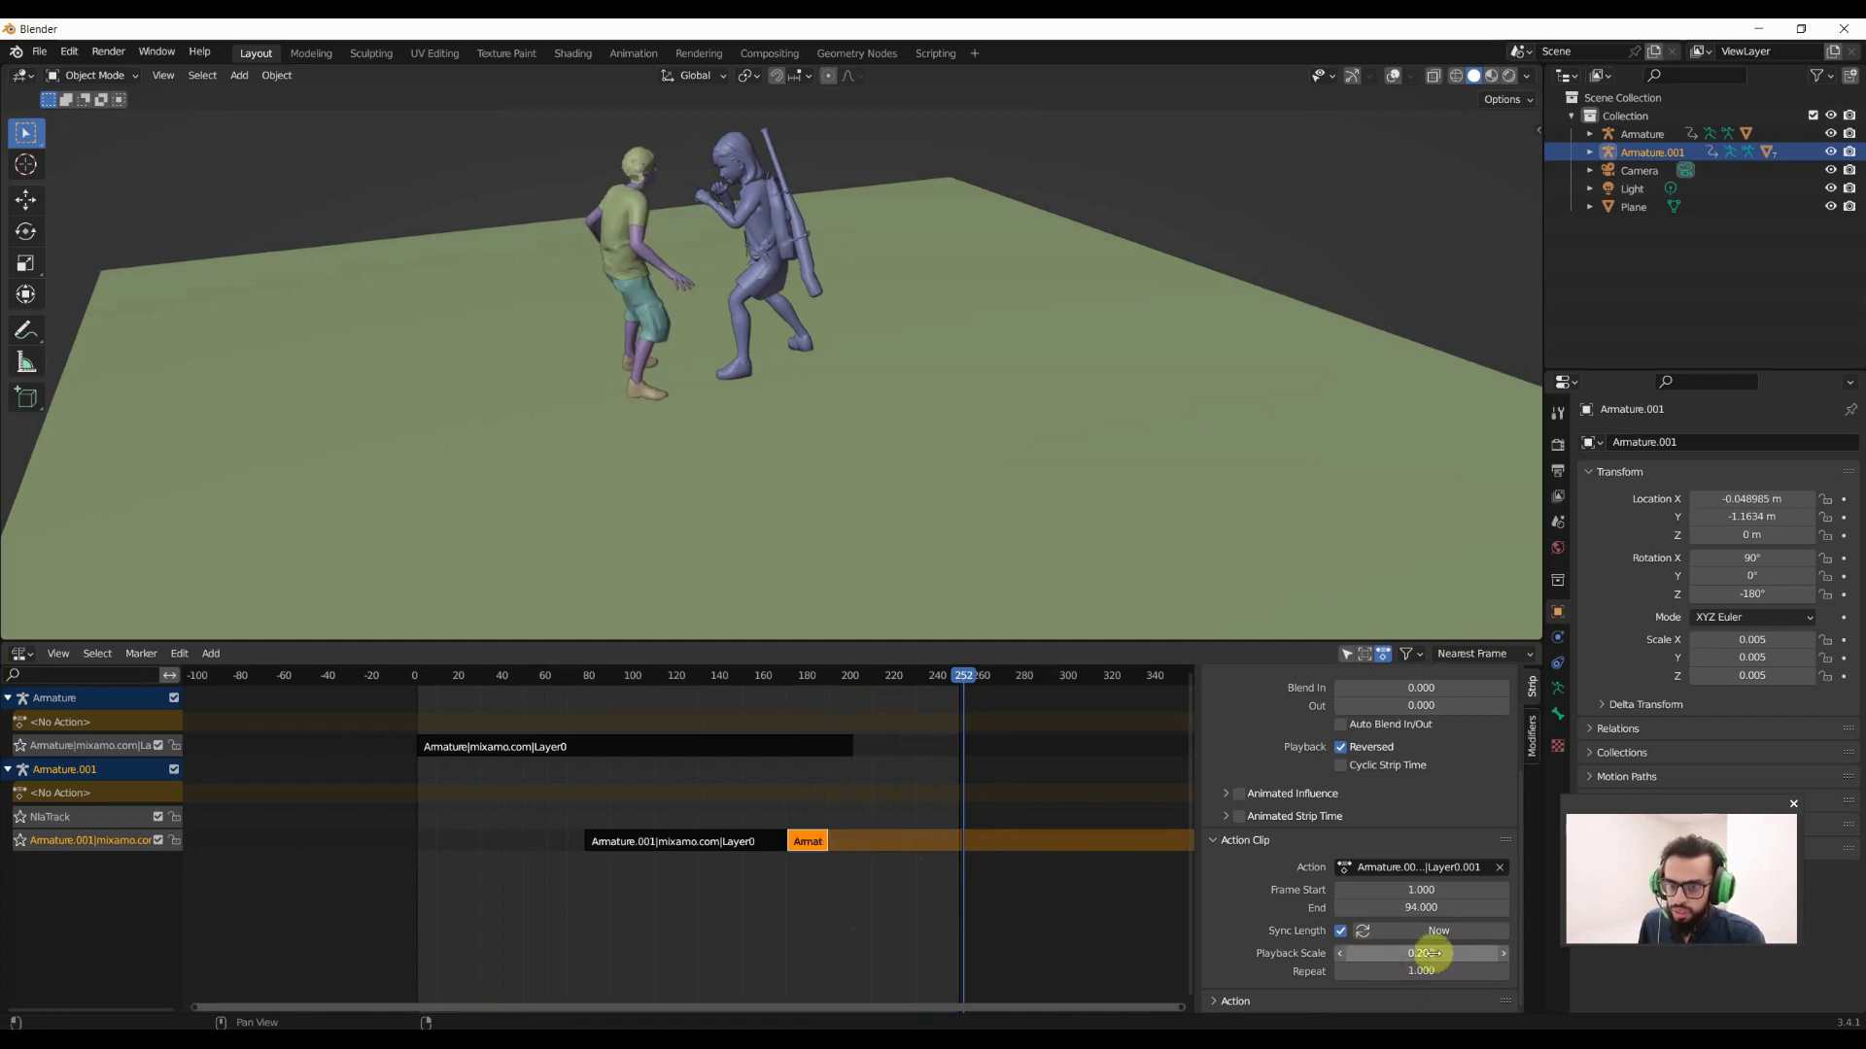
pyautogui.moveTo(796, 674); pyautogui.dragTo(844, 692)
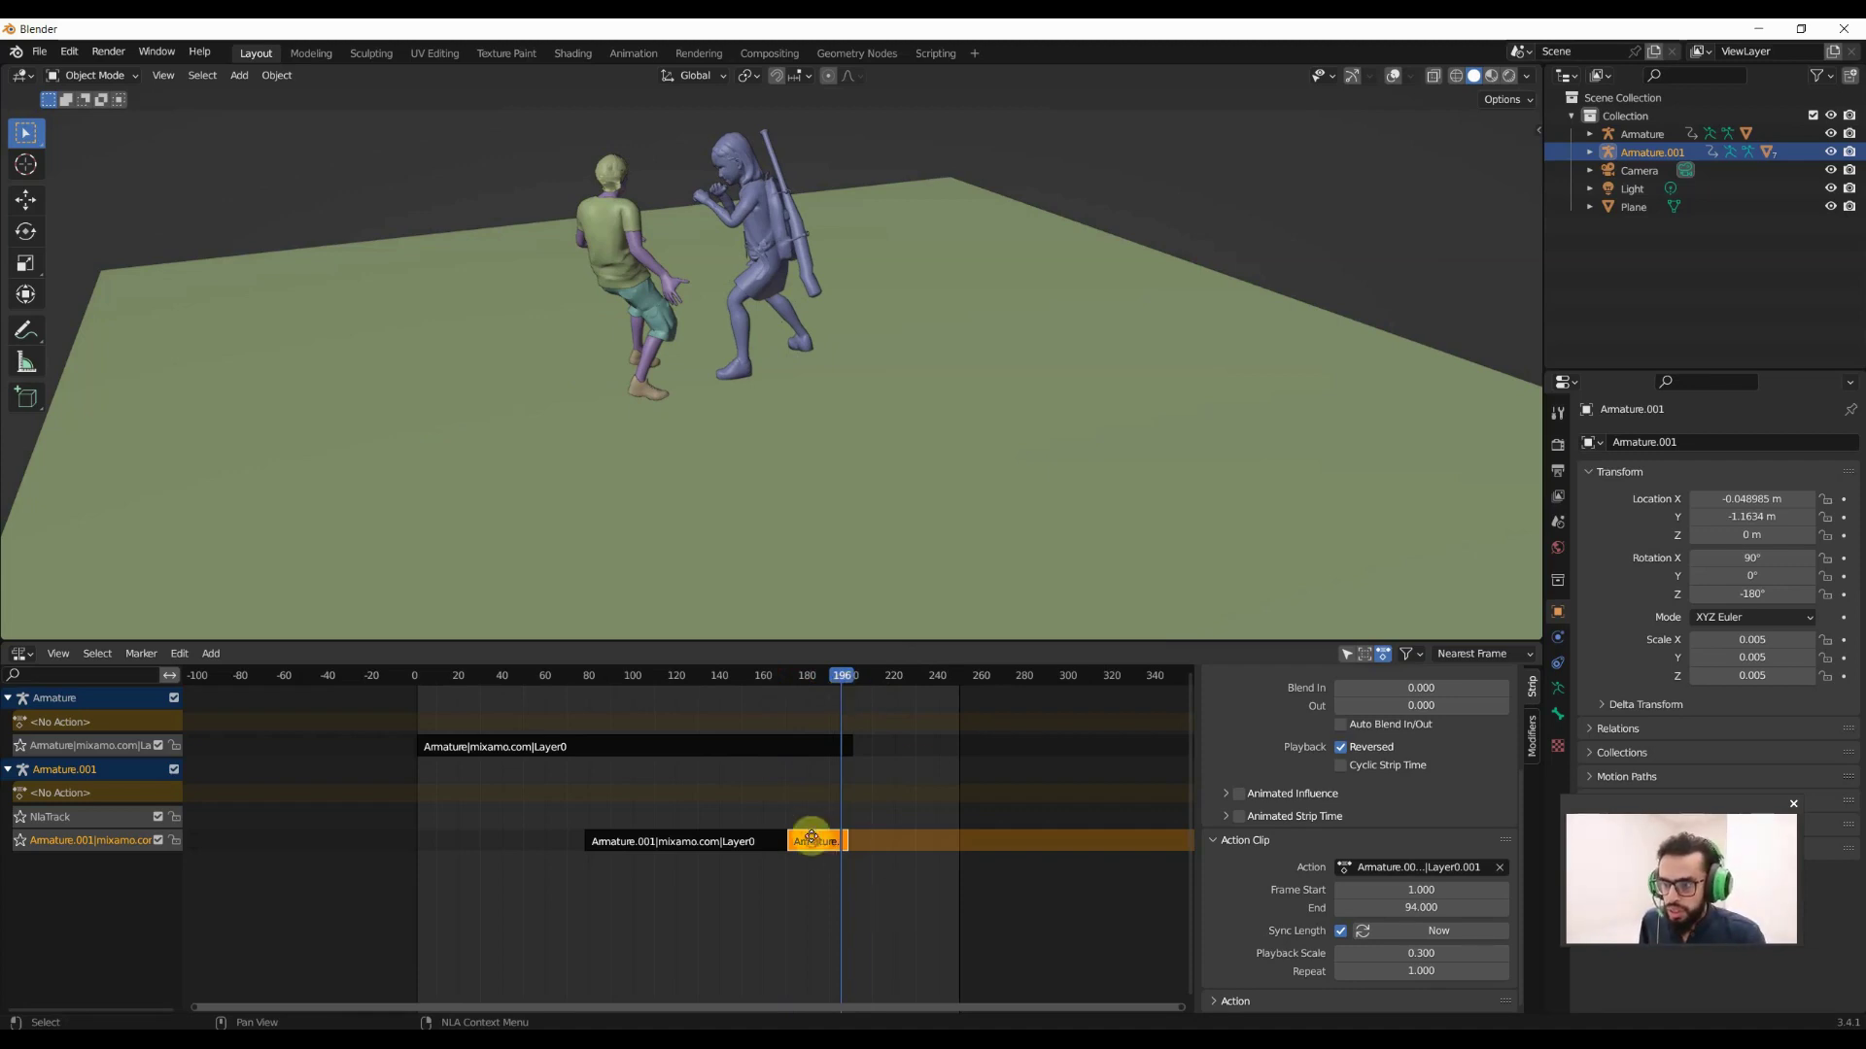
pyautogui.moveTo(811, 838)
pyautogui.mouseDown()
pyautogui.moveTo(799, 783)
pyautogui.moveTo(804, 818)
pyautogui.mouseUp()
pyautogui.press('n')
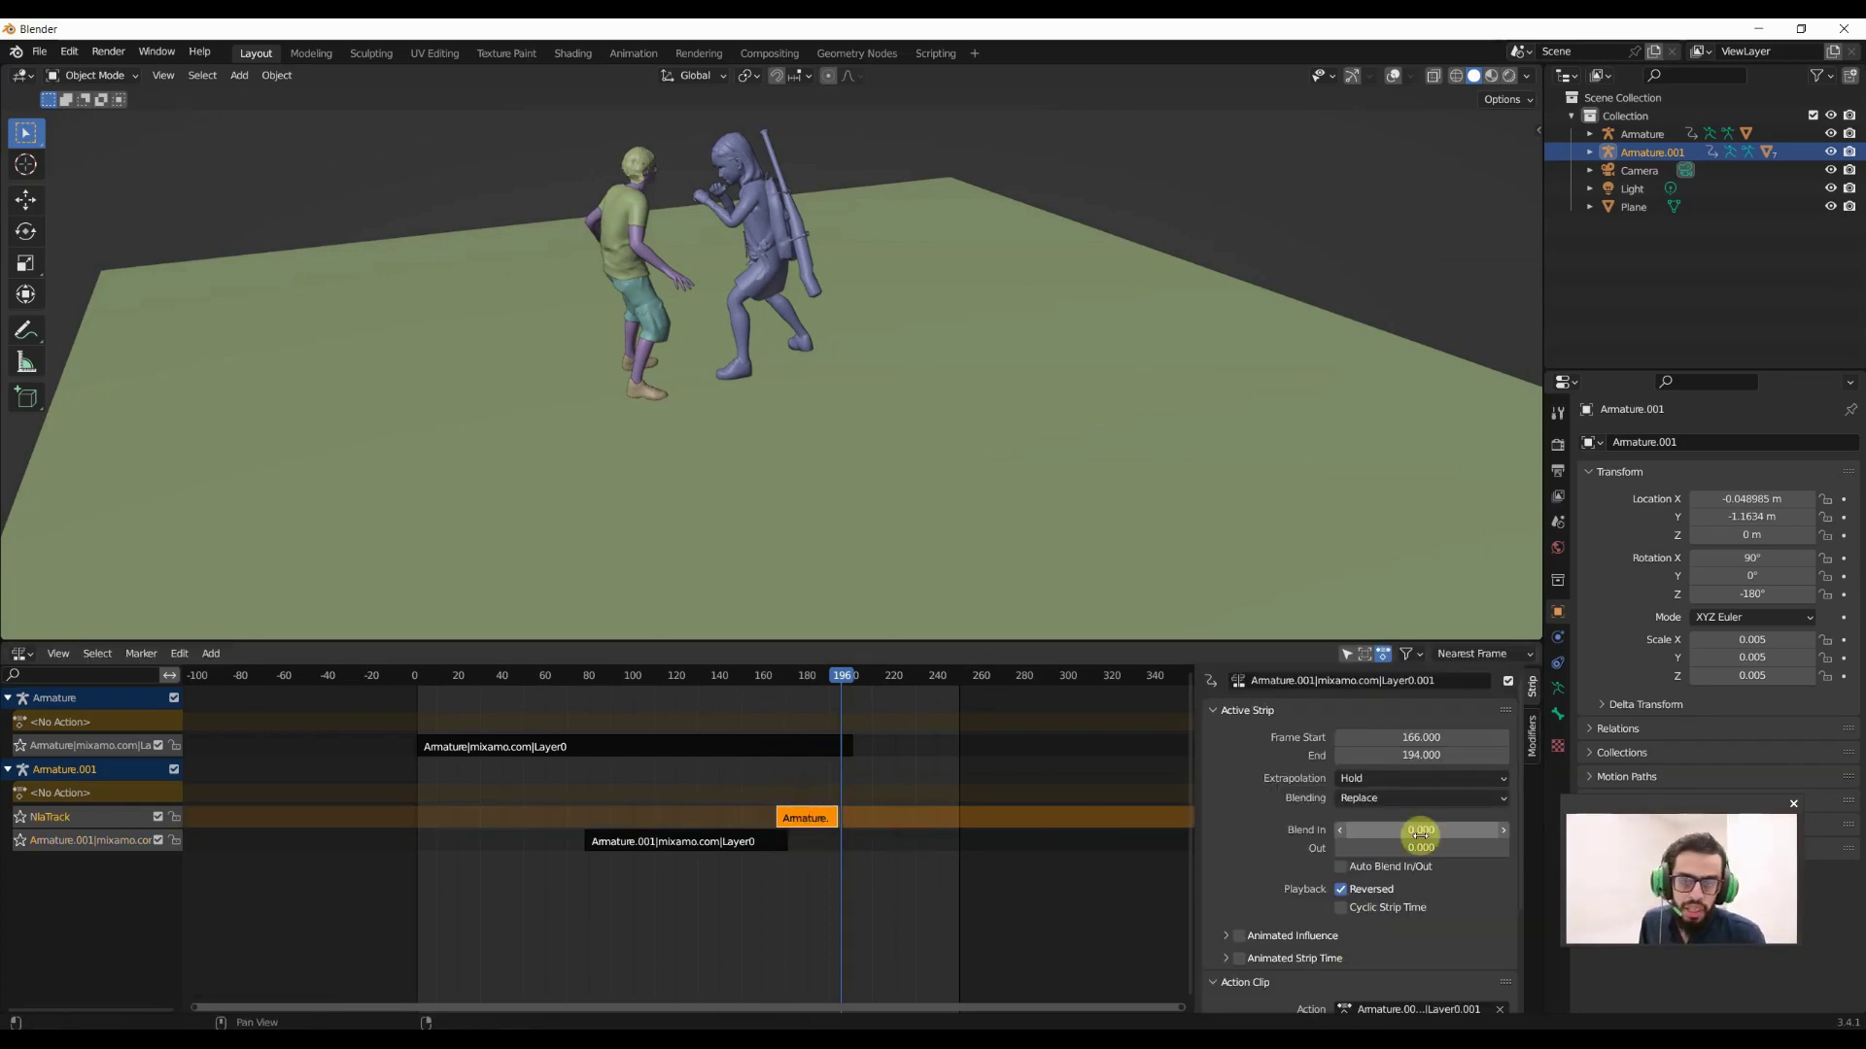
# Give the reversed strip a 6.8-frame Blend In and play from frame 165 to preview it.
pyautogui.moveTo(1423, 830)
pyautogui.mouseDown()
pyautogui.moveTo(1462, 831)
pyautogui.moveTo(1374, 826)
pyautogui.mouseUp()
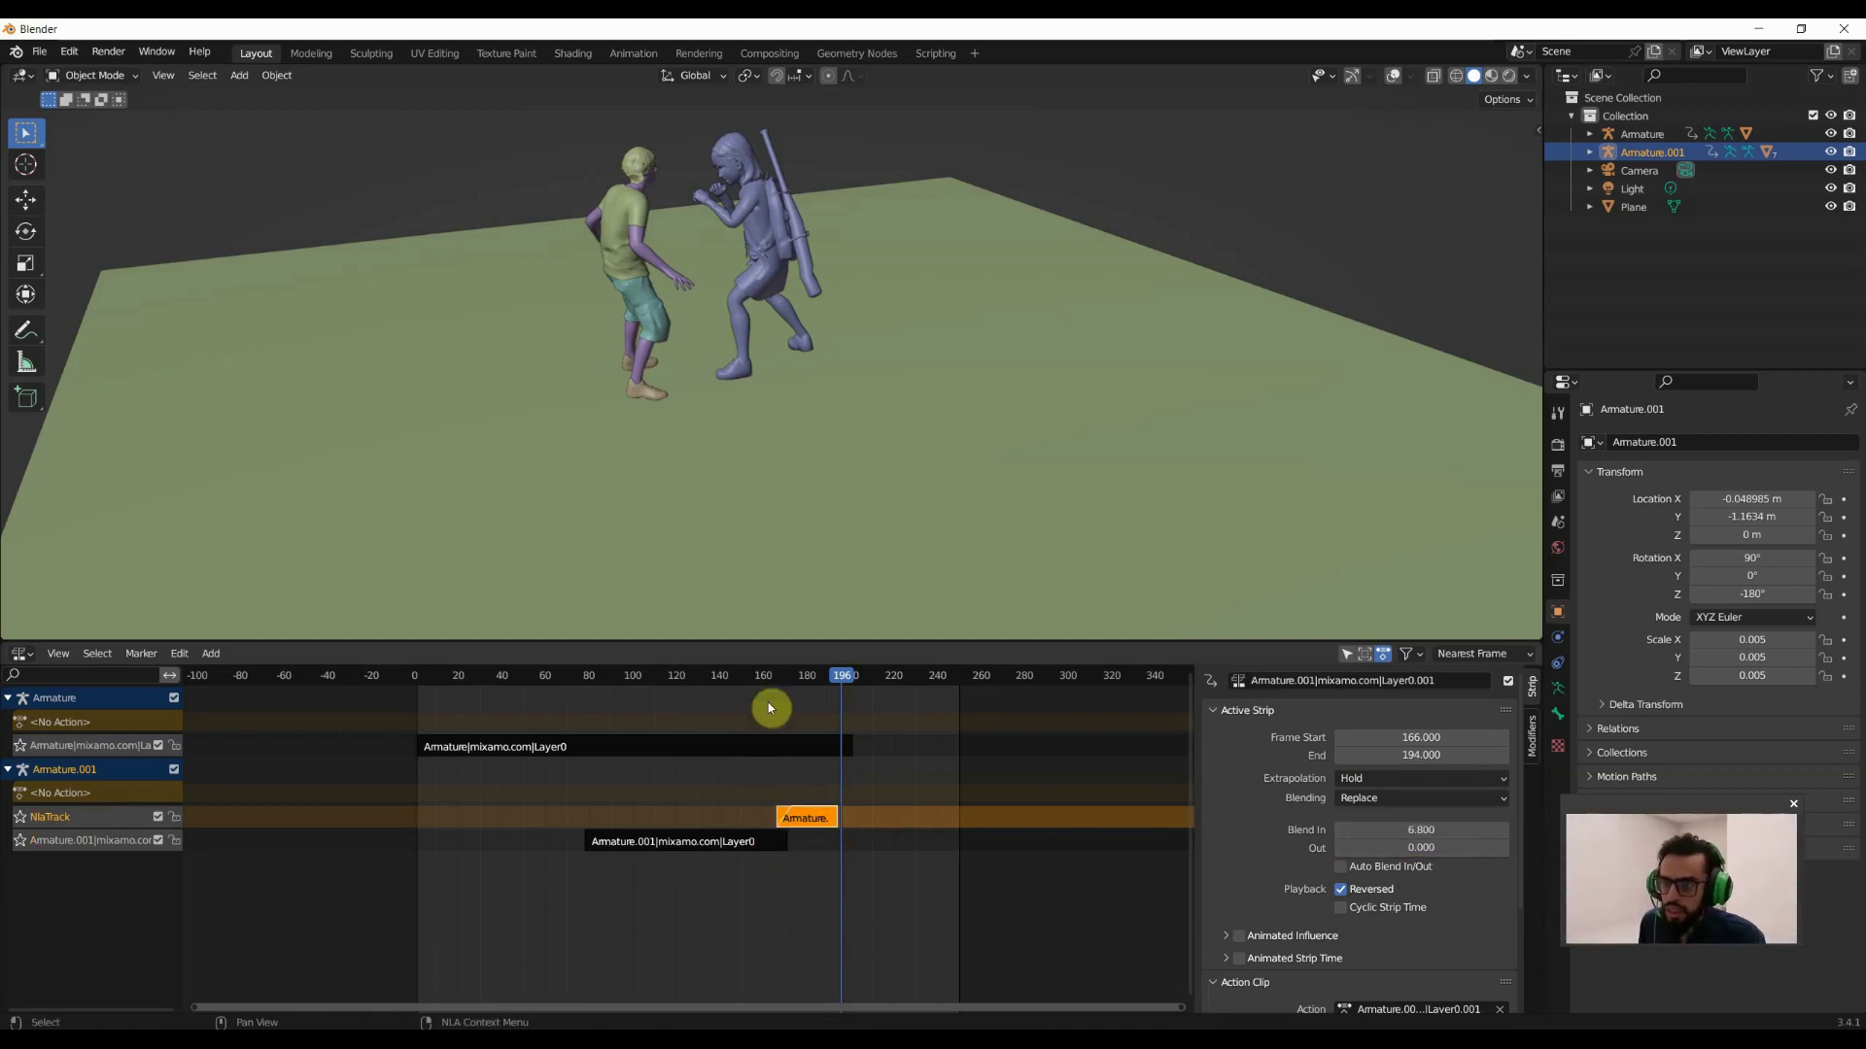
pyautogui.click(770, 677)
pyautogui.press('space')
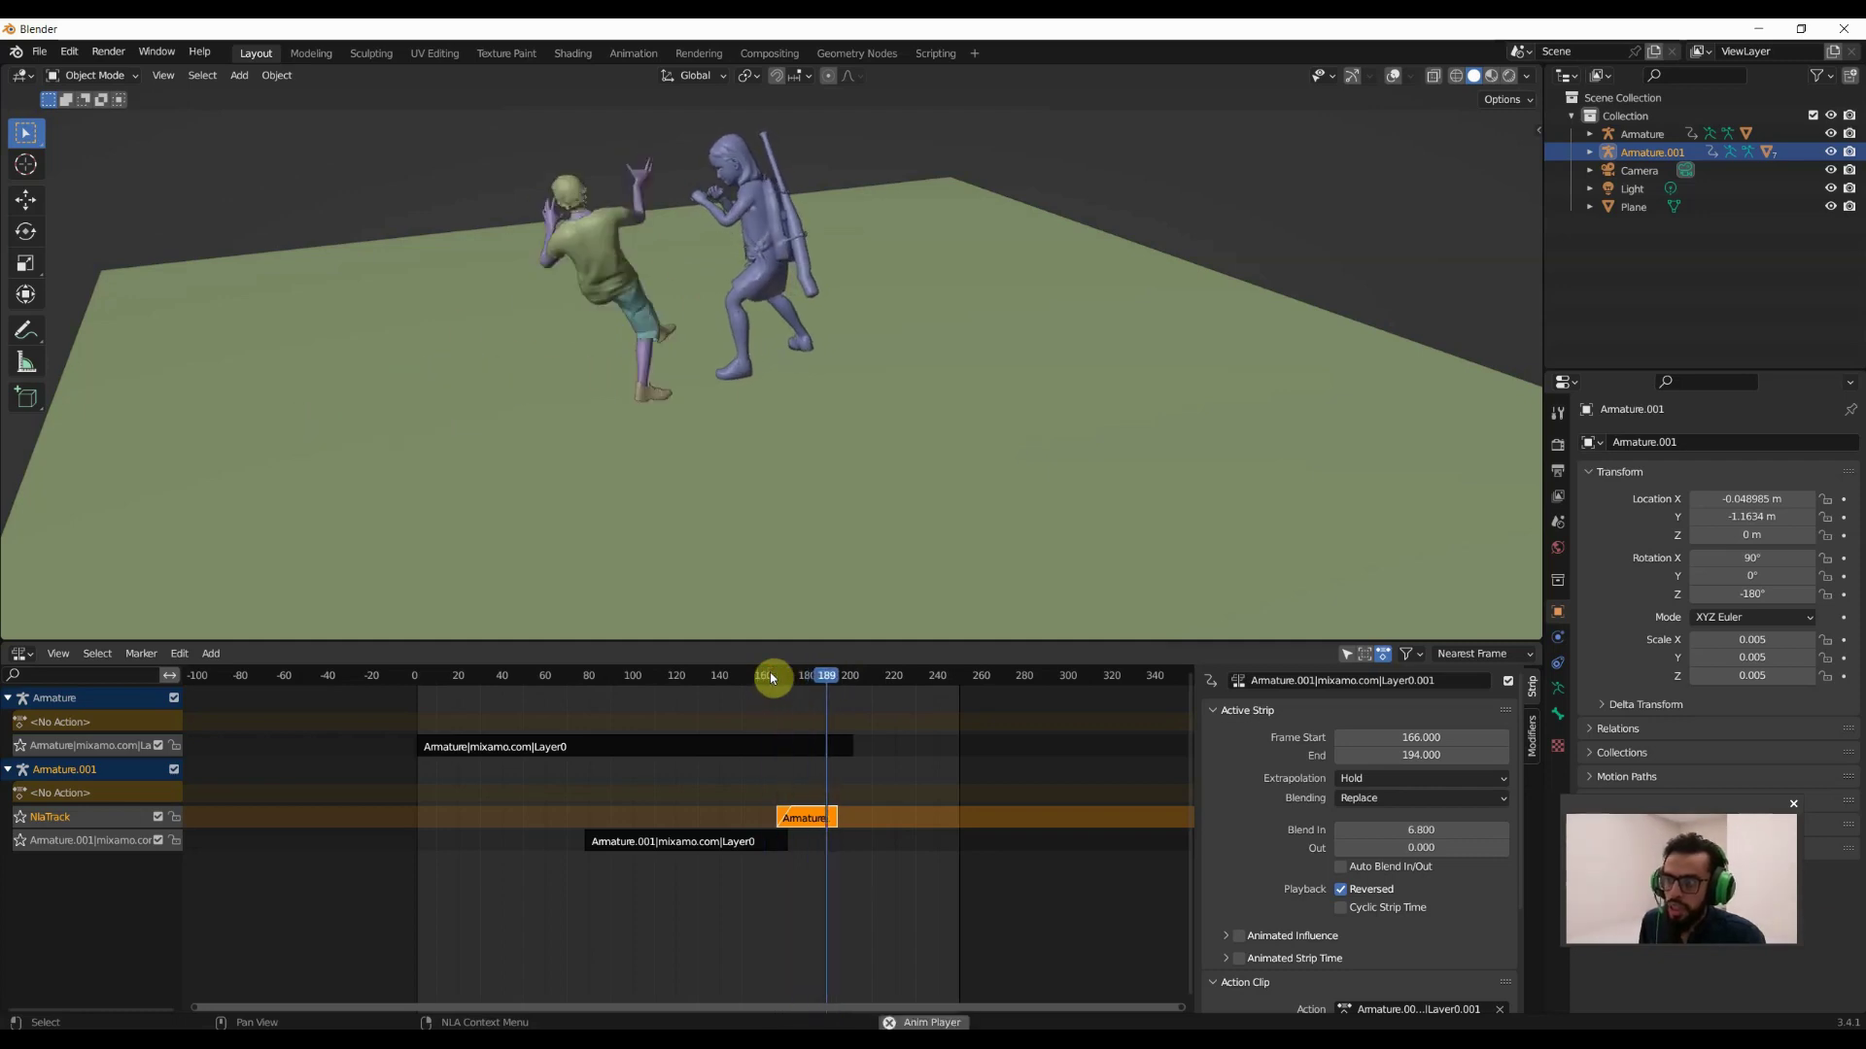
pyautogui.press('space')
# Reselect the original Armature.001 strip and scrub frames 166–197 to check the transition.
pyautogui.click(778, 684)
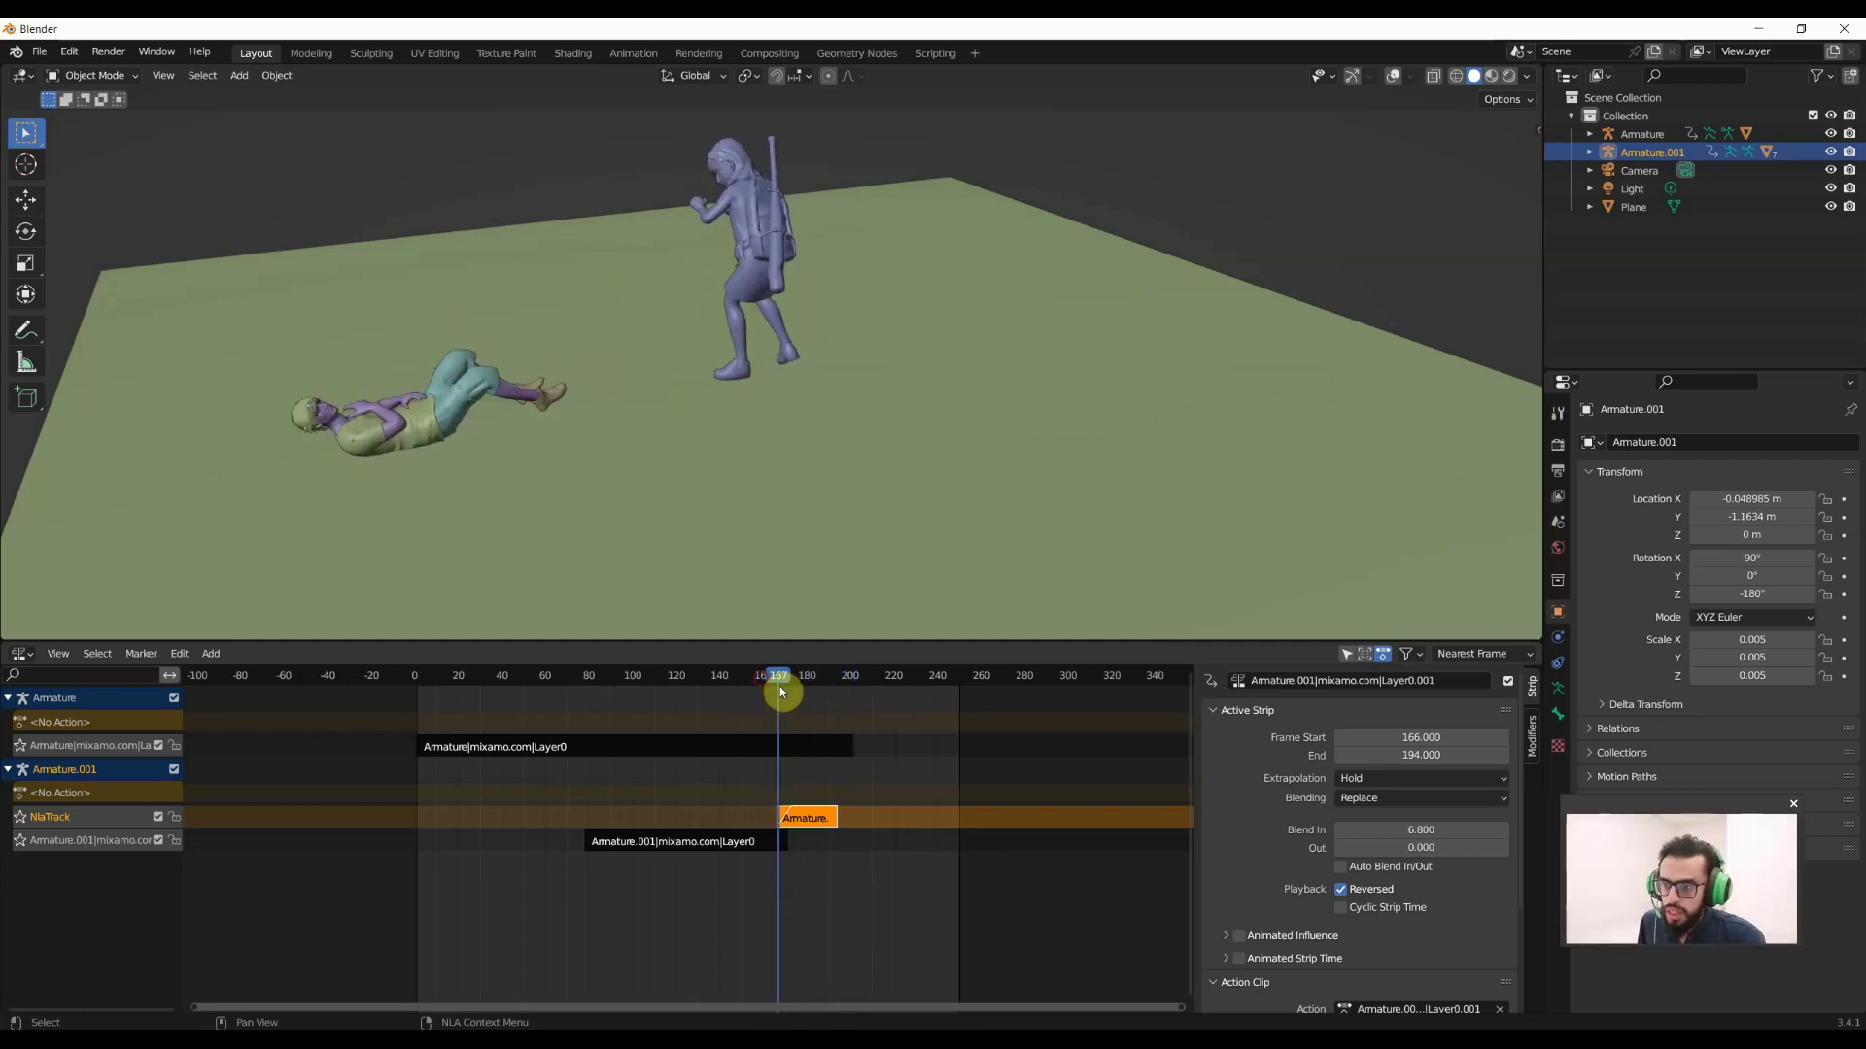
pyautogui.click(752, 842)
pyautogui.moveTo(783, 677); pyautogui.dragTo(777, 702)
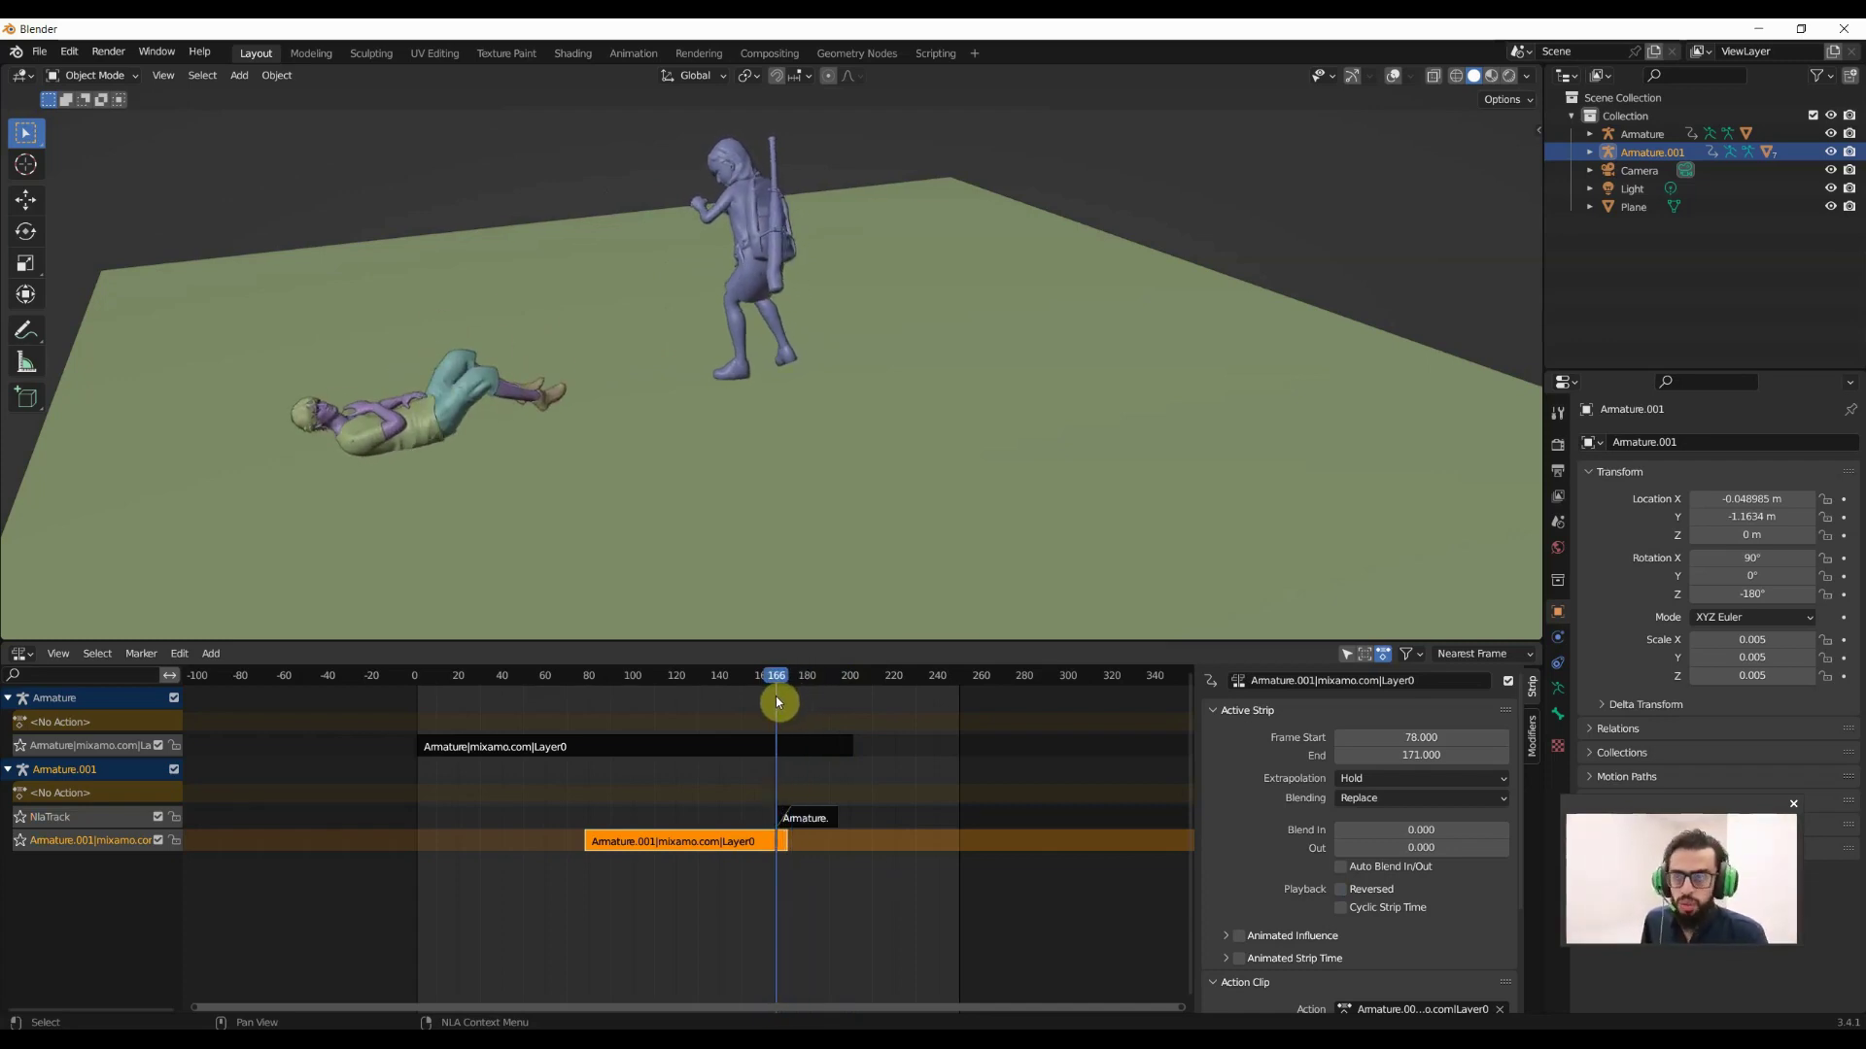
pyautogui.moveTo(778, 701); pyautogui.dragTo(846, 724)
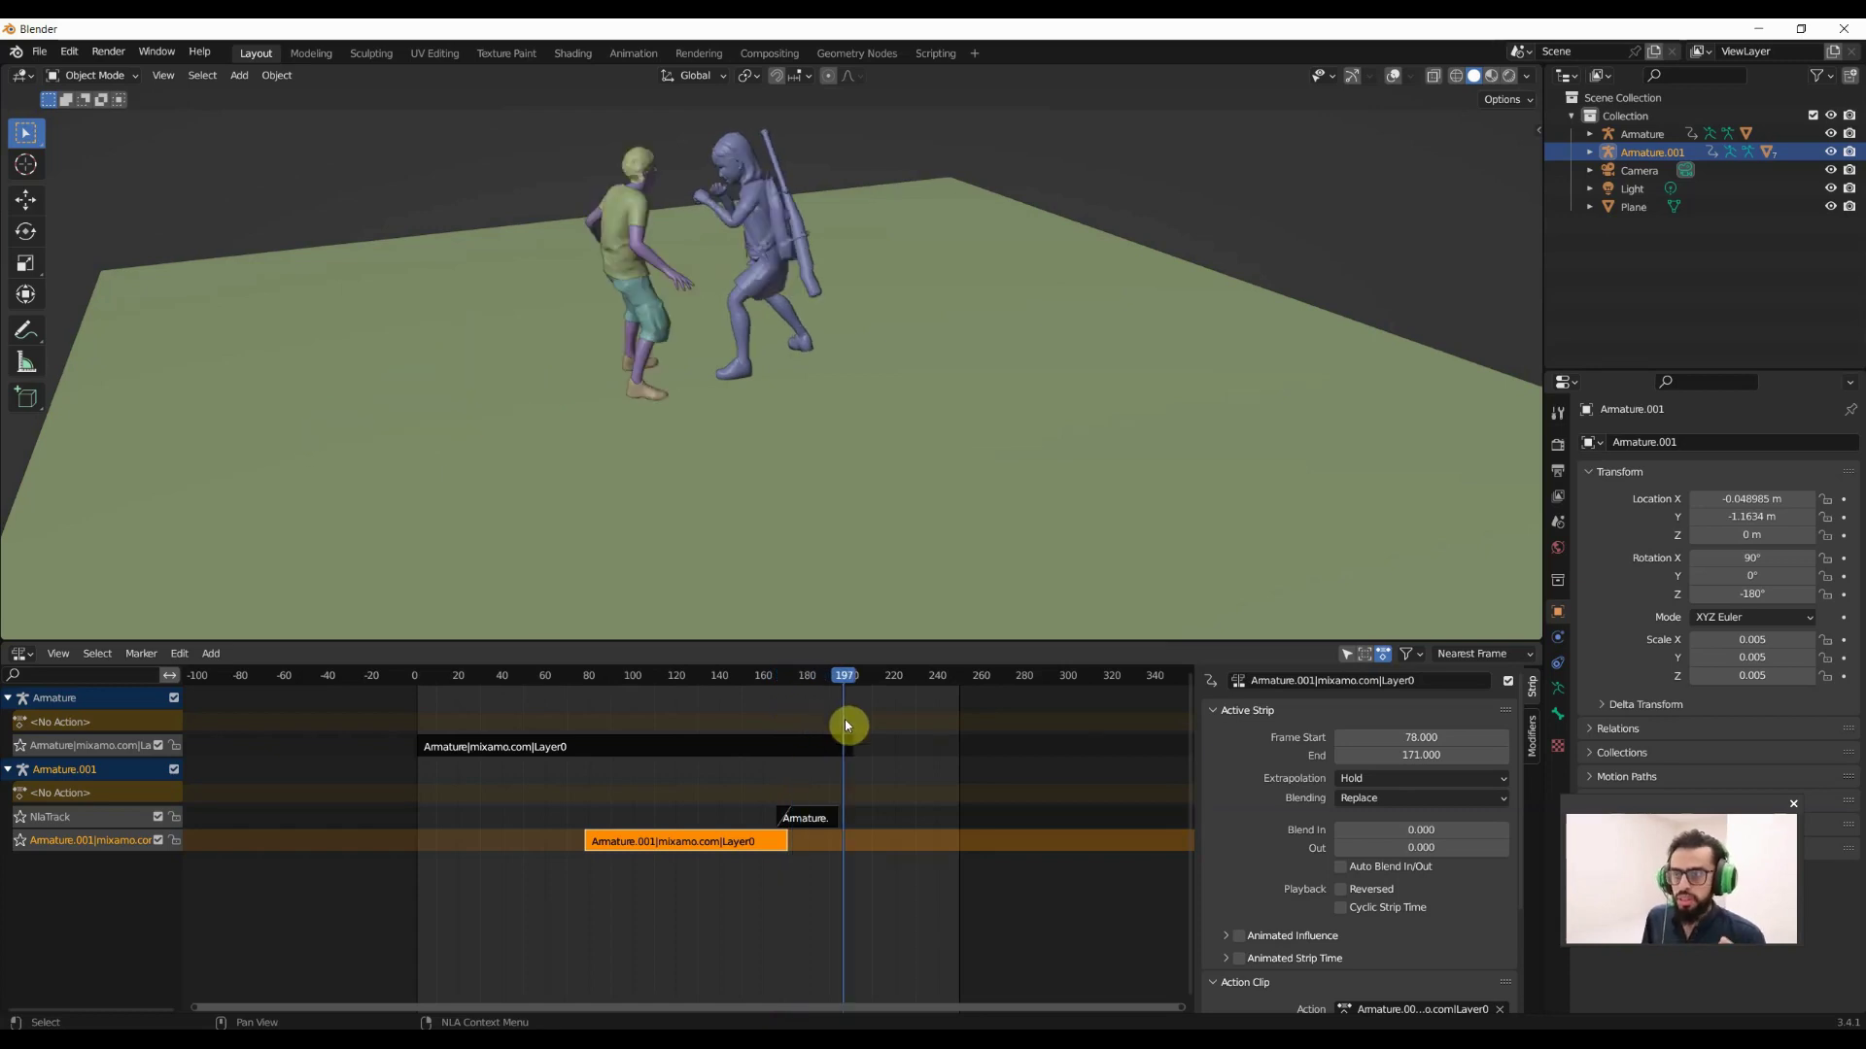